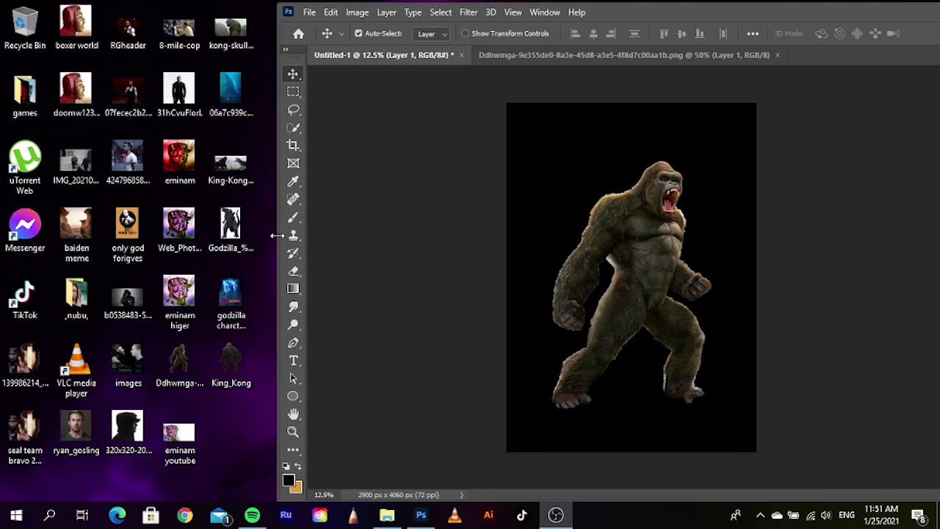
Open the png > energy effects folder on the USB drive and drag the pngflow.com image into Photoshop
left_click(387, 515)
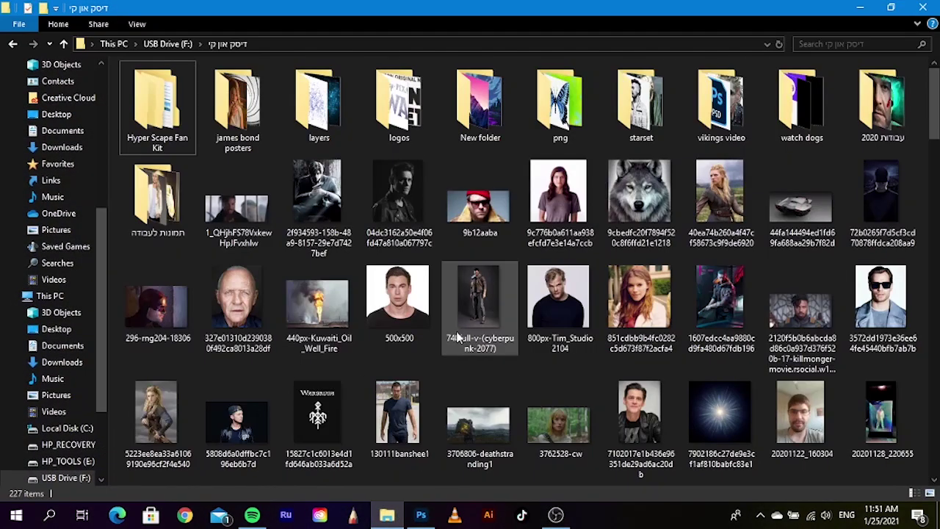
scroll(661, 370, "down", 3)
scroll(715, 400, "down", 3)
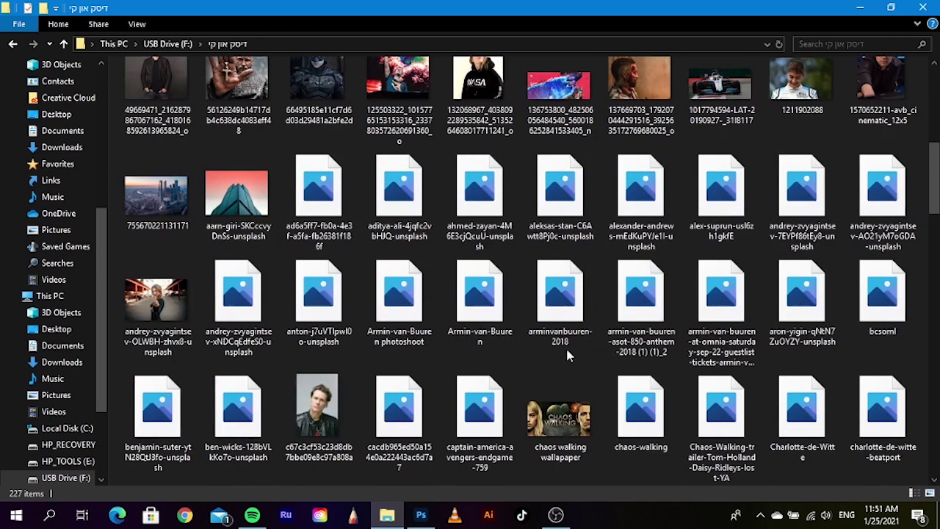
scroll(565, 346, "up", 2)
scroll(505, 323, "up", 3)
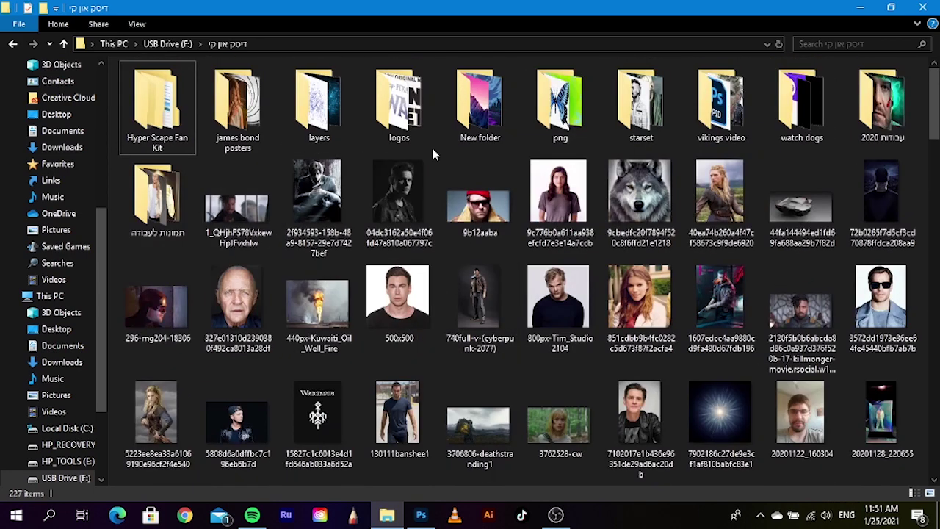
double_click(558, 106)
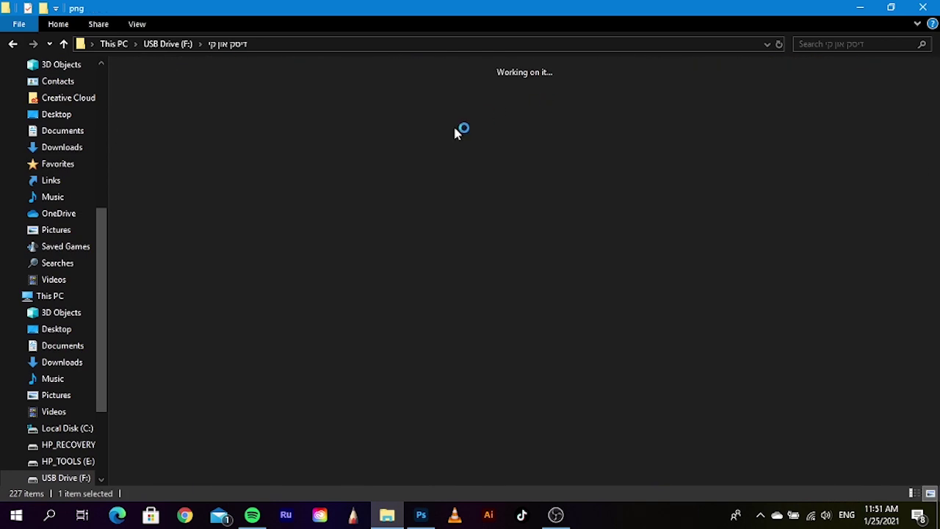
left_click(222, 99)
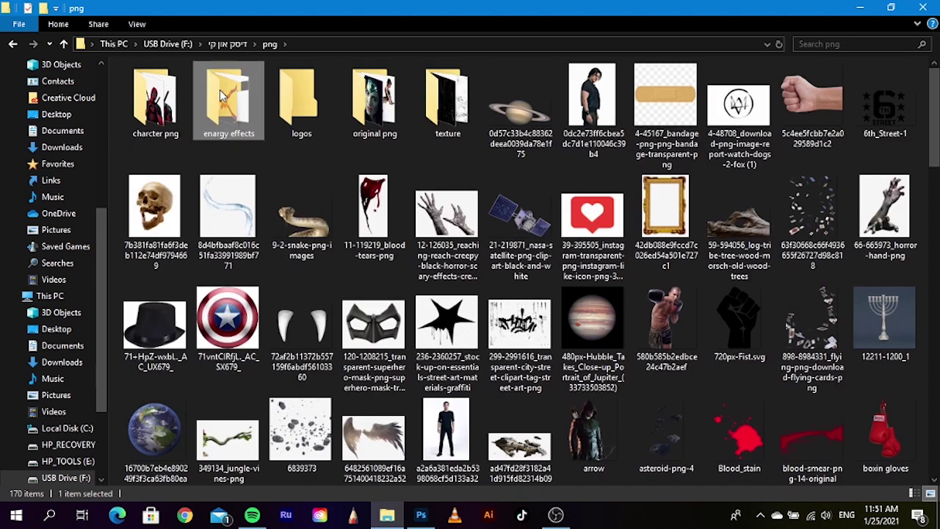
double_click(220, 90)
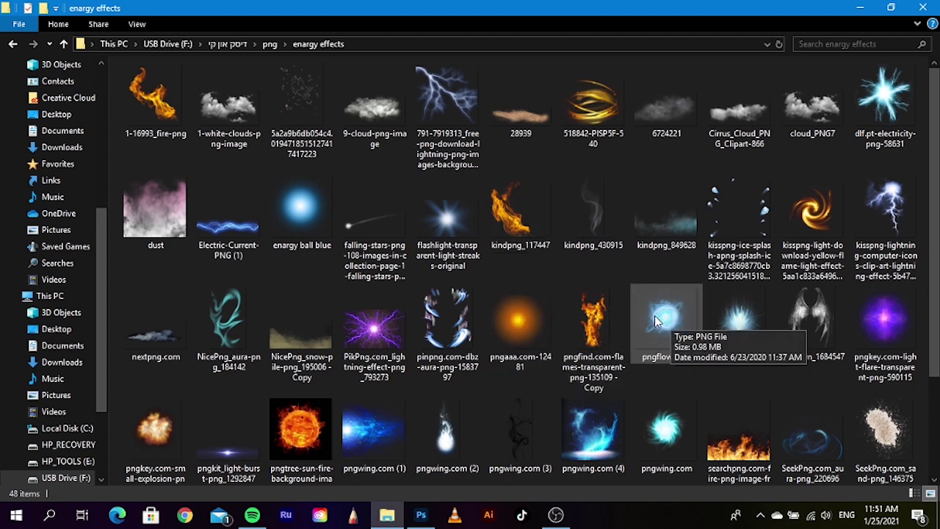
mouse_move(665, 324)
left_mouse_down()
mouse_move(422, 518)
mouse_move(617, 301)
mouse_move(638, 308)
left_mouse_up()
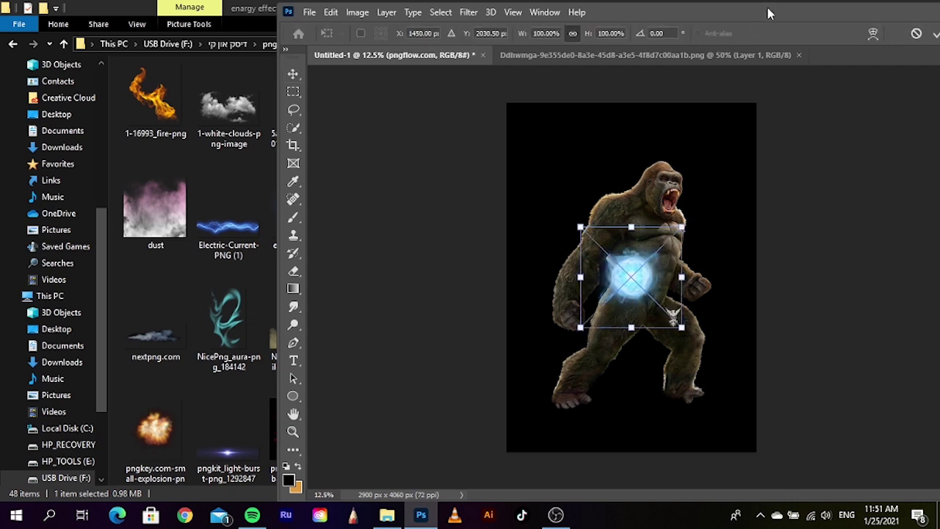
Enlarge the pngflow.com orb to about 317% and move its layer below the gorilla's Layer 1
double_click(710, 15)
left_click_drag(355, 225, 394, 115)
left_click_drag(389, 241, 388, 195)
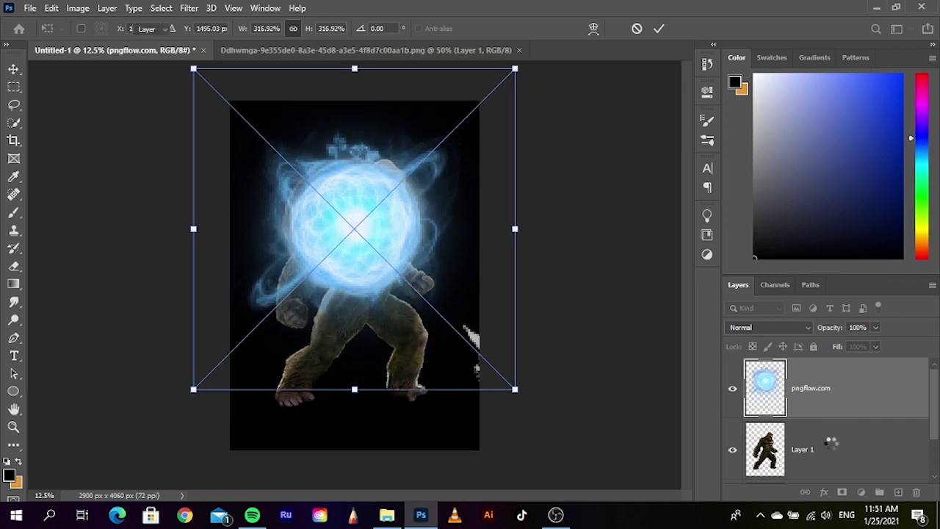
left_click_drag(831, 442, 820, 457)
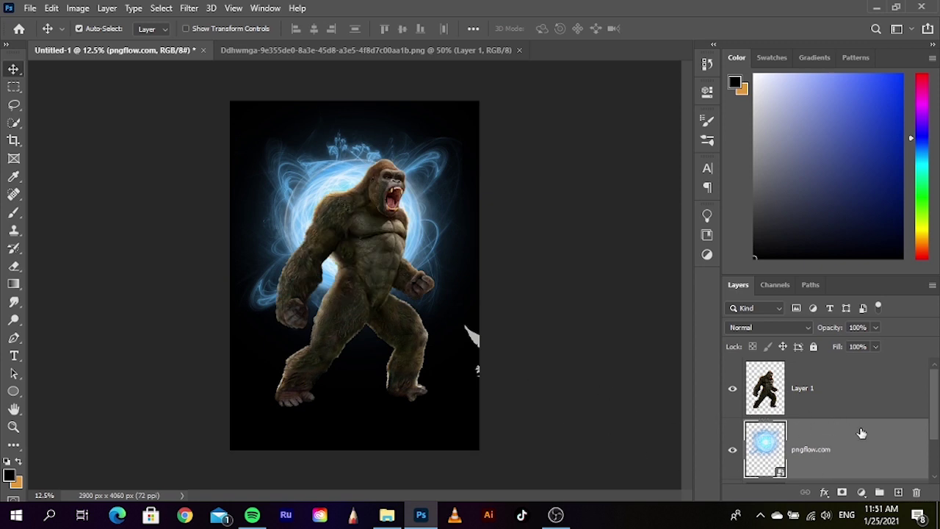
Rasterize the pngflow.com glow layer
scroll(846, 430, "down", 1)
right_click(838, 399)
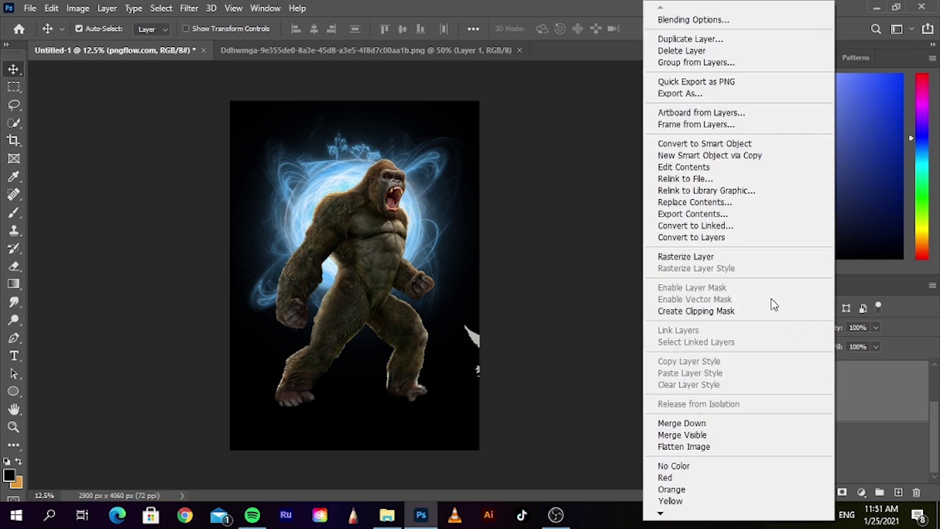
left_click(716, 257)
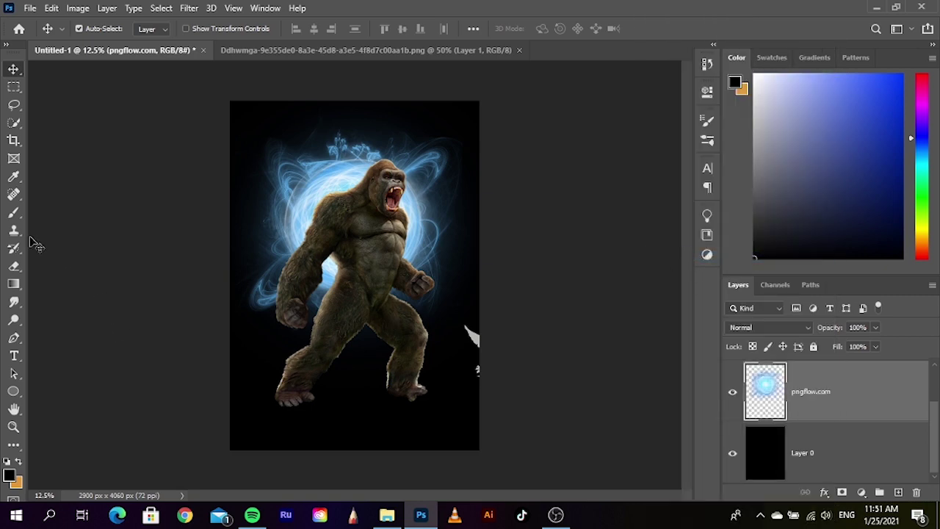
Erase the stray white fragment at the canvas's right edge with a smaller eraser
left_click(12, 214)
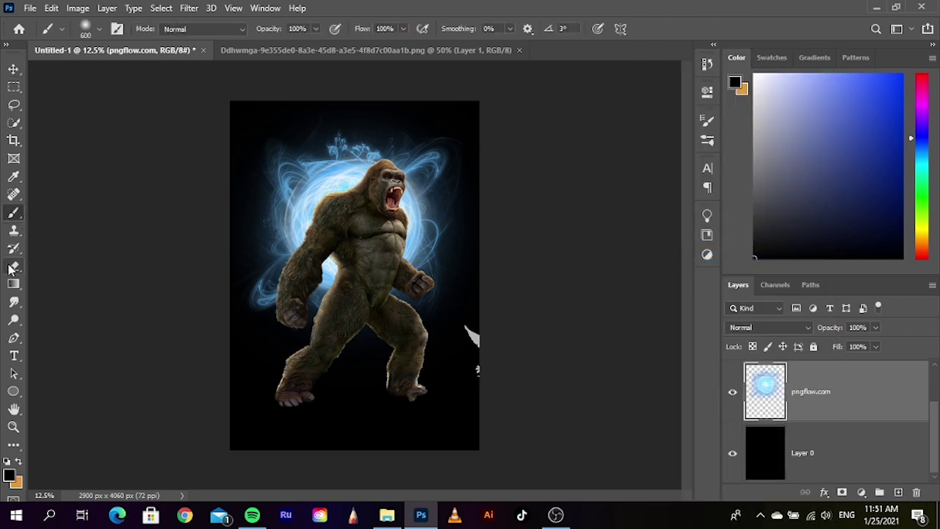
left_click(13, 267)
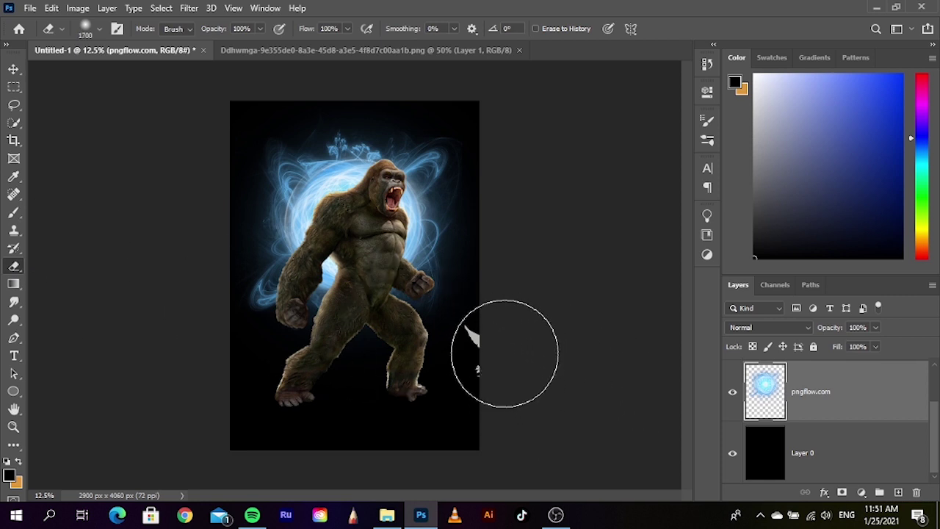
key("bracketleft")
key("bracketleft")
key("bracketleft")
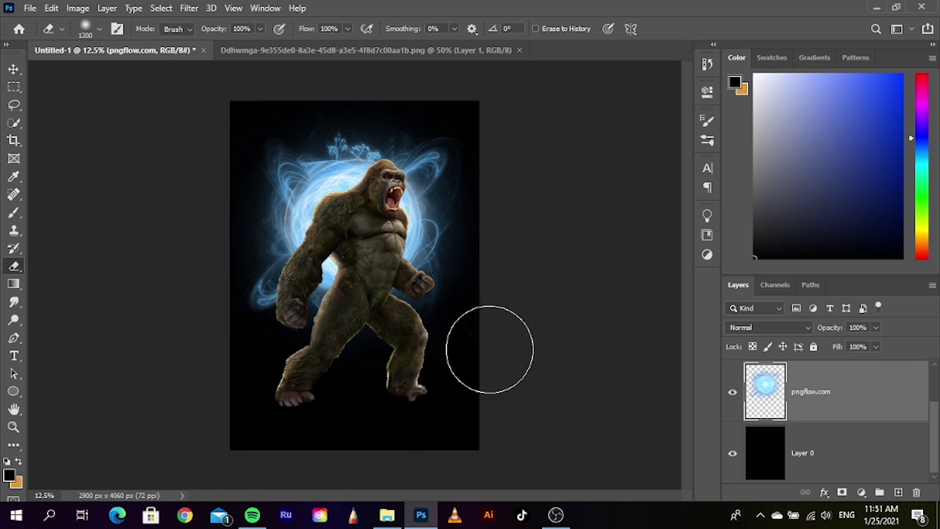
key("bracketleft")
key("bracketleft")
key("bracketleft")
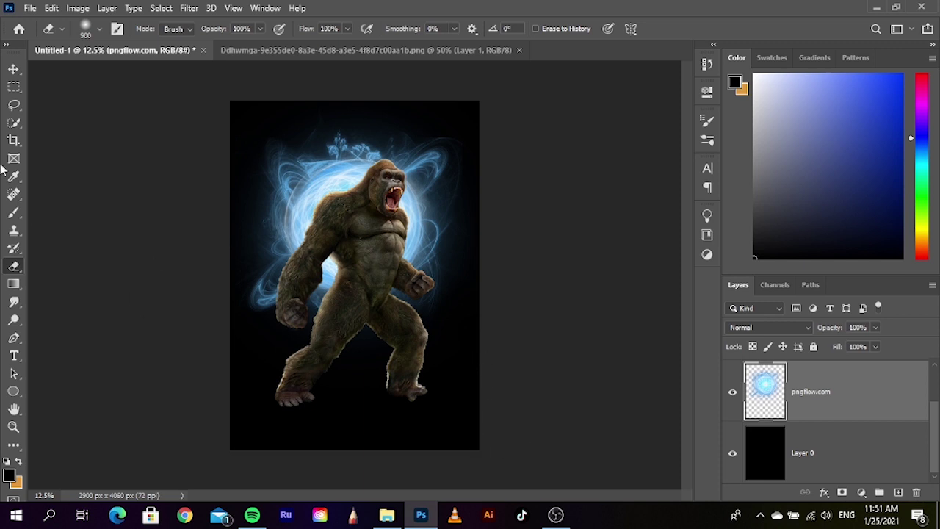
left_click(13, 69)
left_click(88, 147)
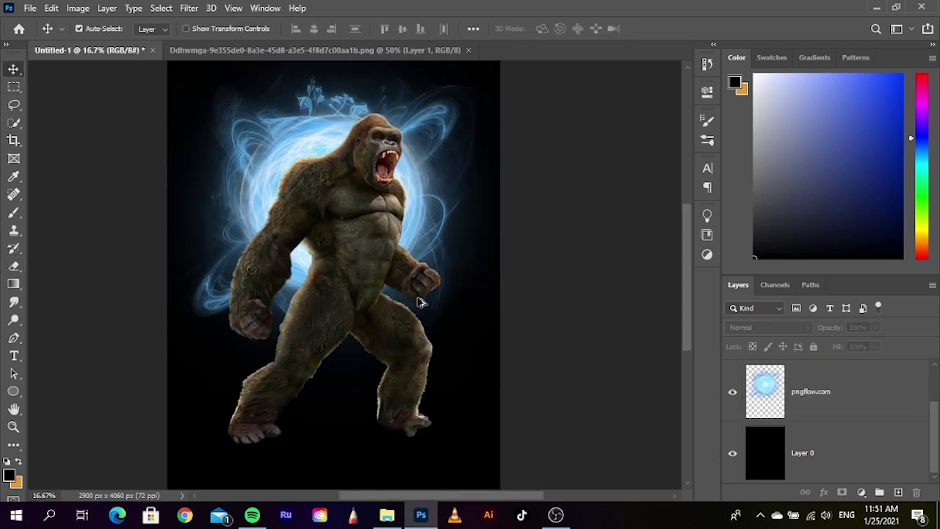
scroll(856, 408, "up", 2)
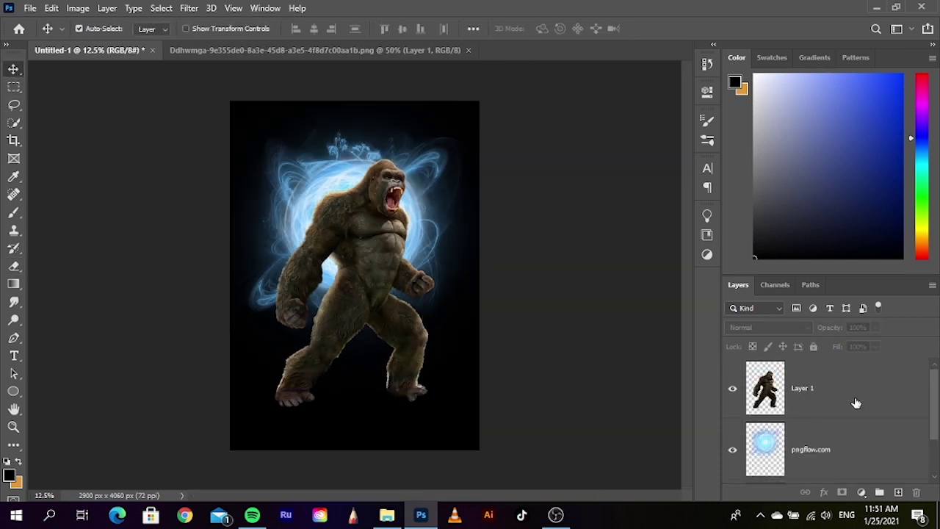
Drag the grey smoke image 6724221 from Explorer onto the poster
left_click(387, 516)
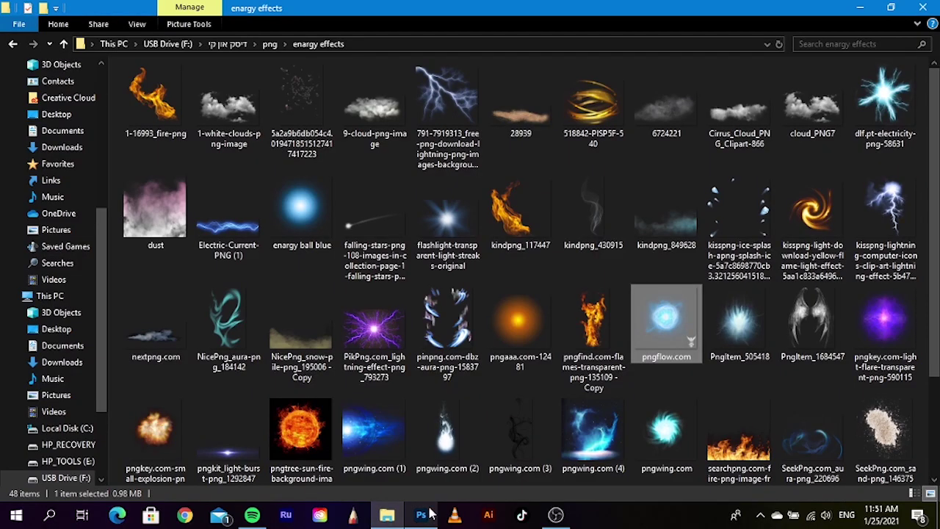
left_click(649, 136)
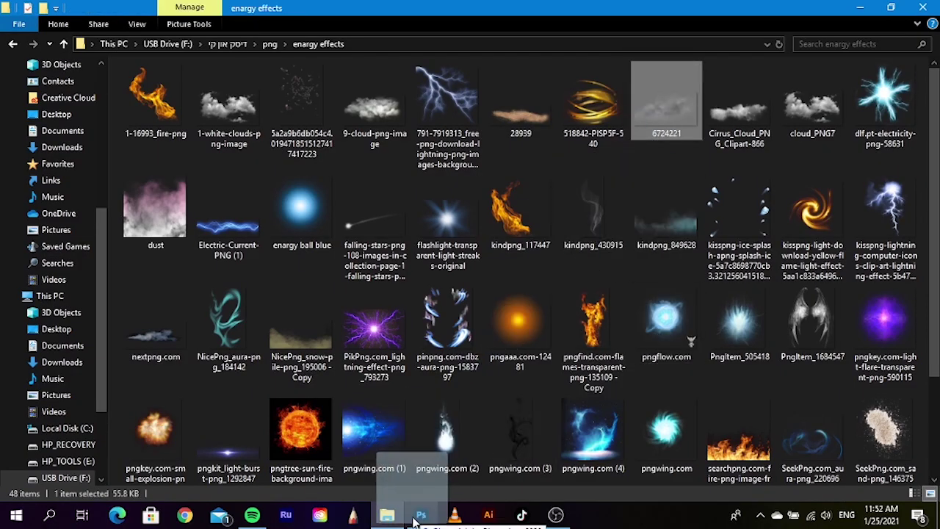
left_click_drag(649, 135, 410, 470)
left_click_drag(381, 377, 381, 377)
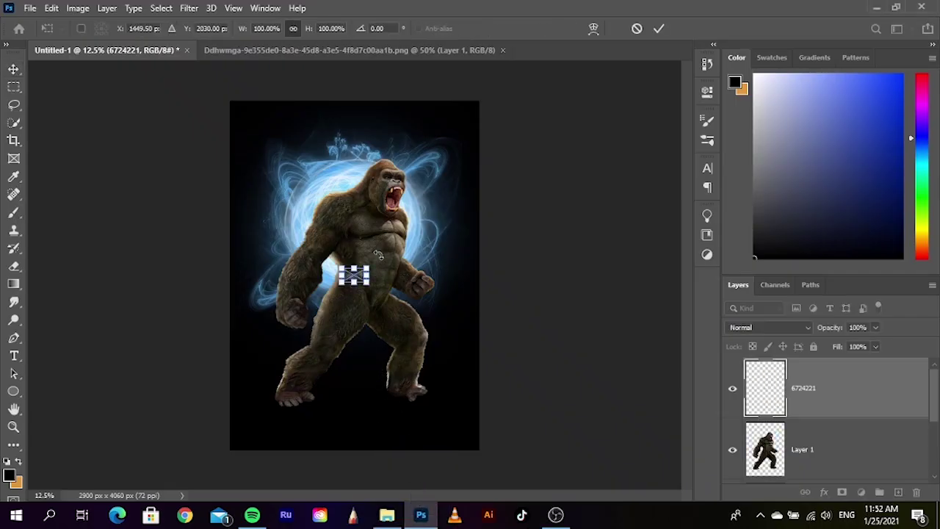
Tilt the smoke about 13°, scale it to about 2250% over the lower poster, and commit
left_click_drag(378, 256, 660, 193)
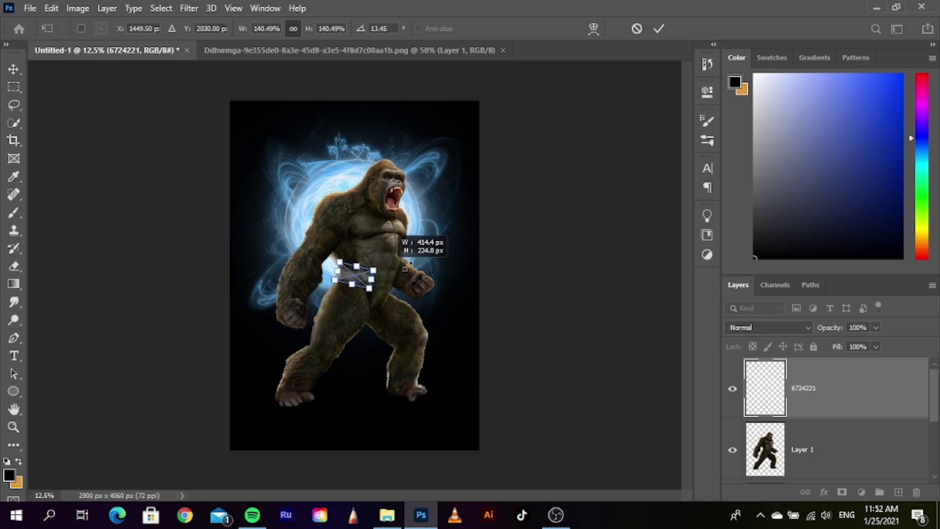
left_click_drag(392, 336, 382, 434)
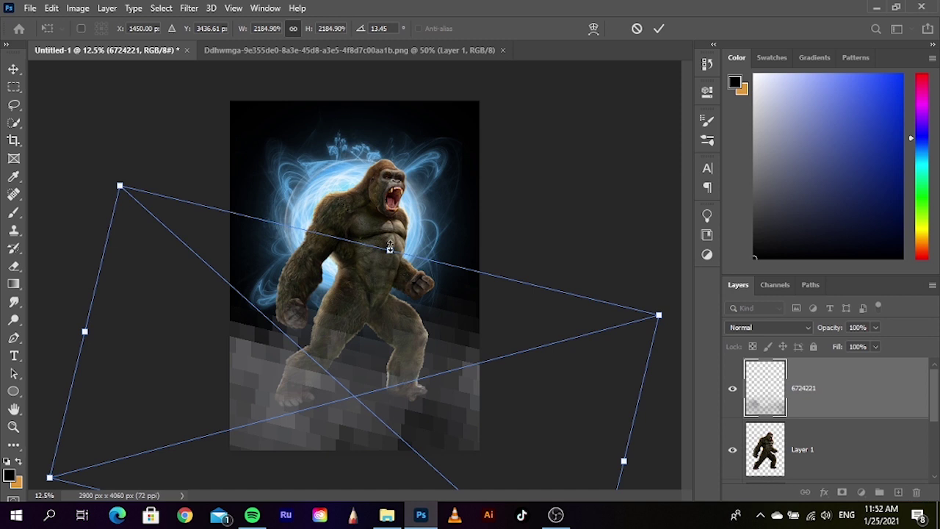
left_click_drag(390, 248, 379, 240)
left_click_drag(408, 305, 452, 392)
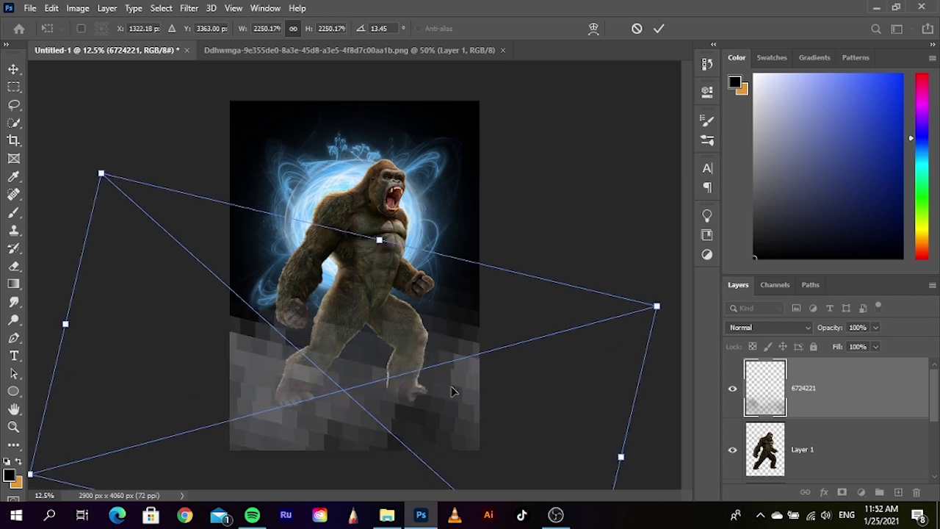
key("Return")
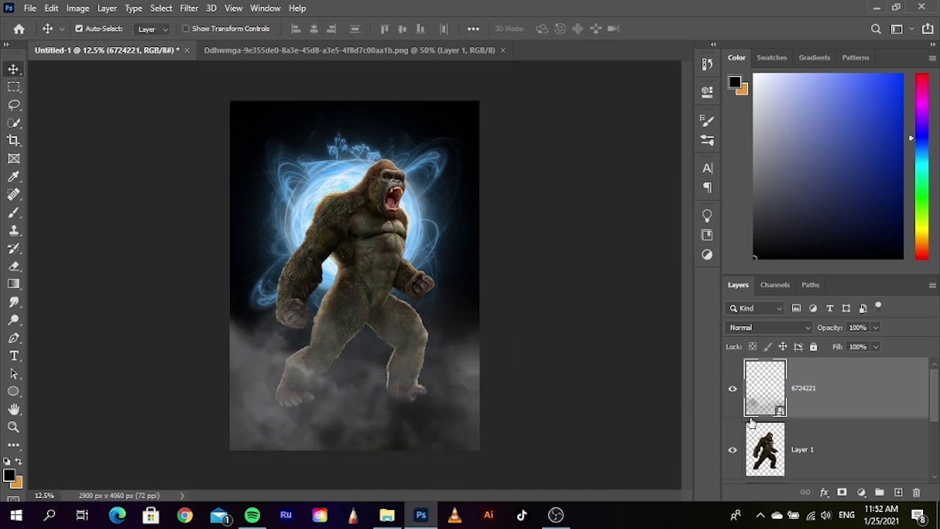
Add a layer mask to Layer 1 and erase the gorilla's feet on it with an enlarged brush
left_click(824, 450)
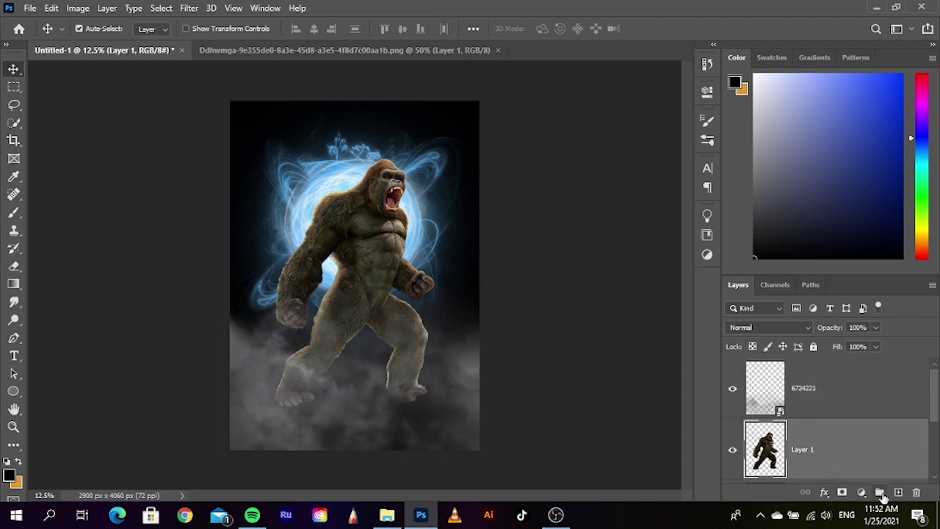
left_click(843, 493)
left_click(14, 266)
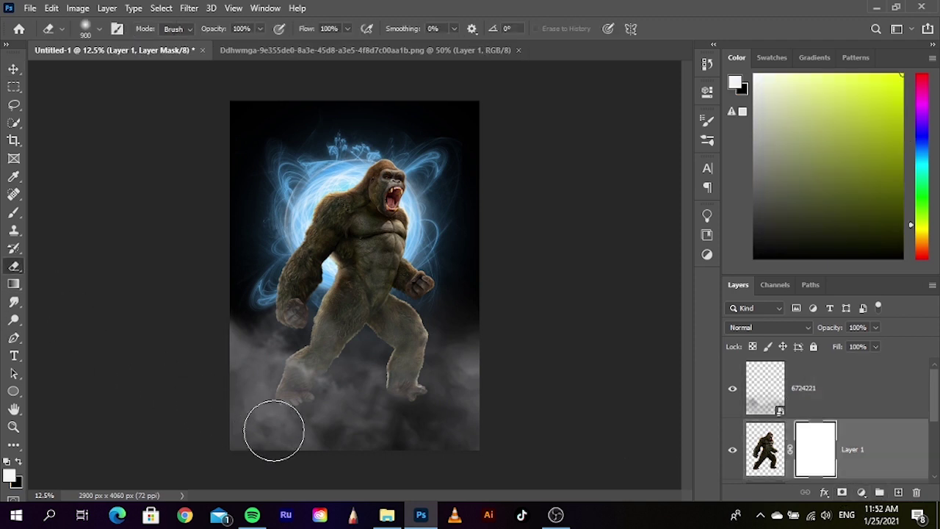
key("bracketright")
key("bracketright")
key("bracketright")
key("bracketright")
key("bracketright")
key("bracketright")
key("bracketright")
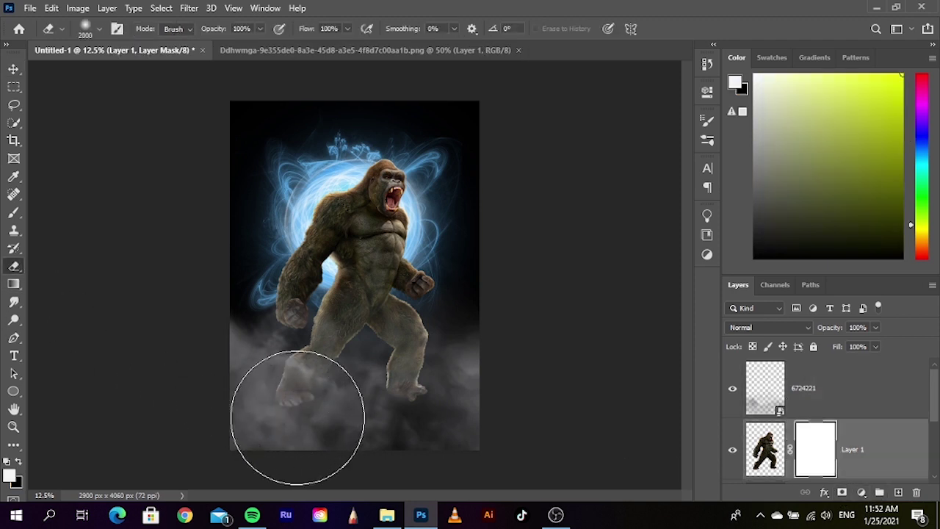
mouse_move(298, 419)
left_mouse_down()
mouse_move(399, 438)
mouse_move(404, 419)
mouse_move(442, 428)
mouse_move(392, 409)
mouse_move(392, 384)
mouse_move(409, 408)
mouse_move(357, 430)
mouse_move(315, 431)
mouse_move(335, 409)
mouse_move(299, 424)
left_mouse_up()
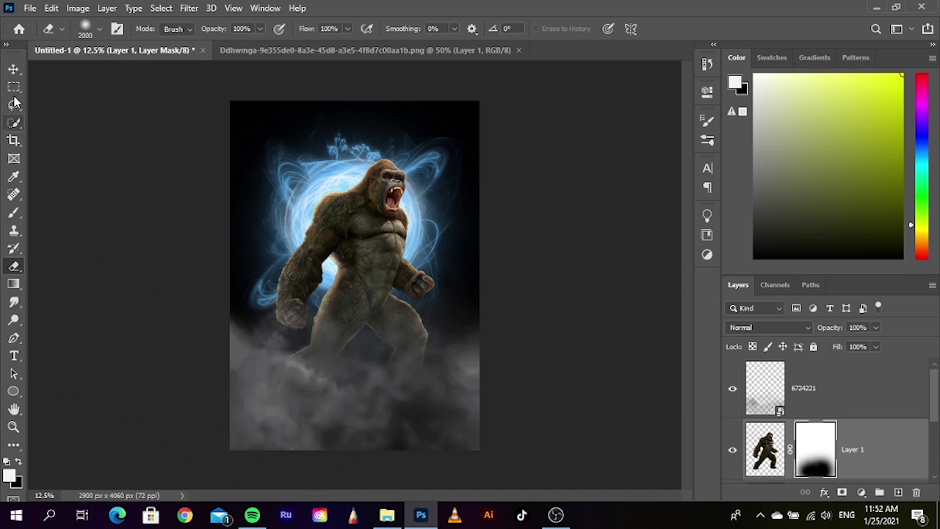
left_click(15, 69)
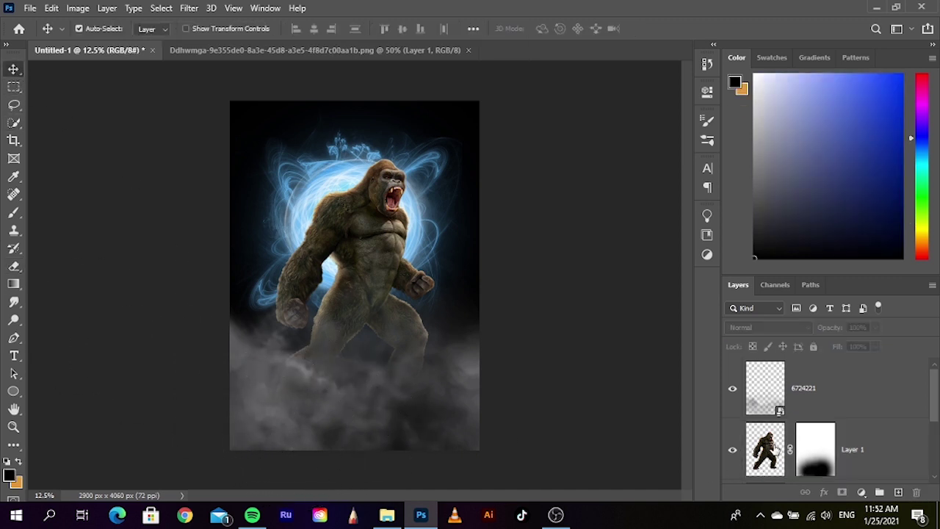
Add a Solid Color fill of ff7e00 above the smoke layer, blended as Overlay
left_click(854, 401)
left_click(862, 493)
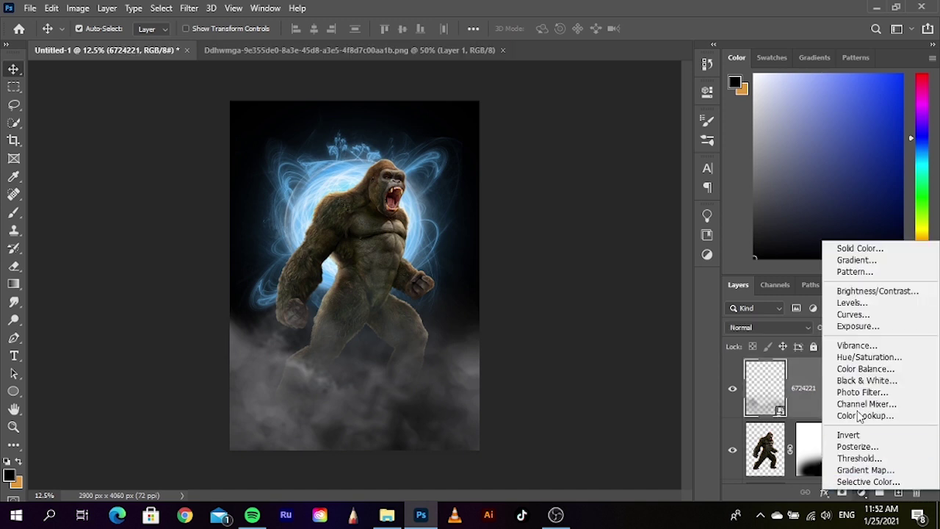
left_click(868, 250)
left_click_drag(750, 314, 777, 103)
left_click_drag(856, 110, 860, 115)
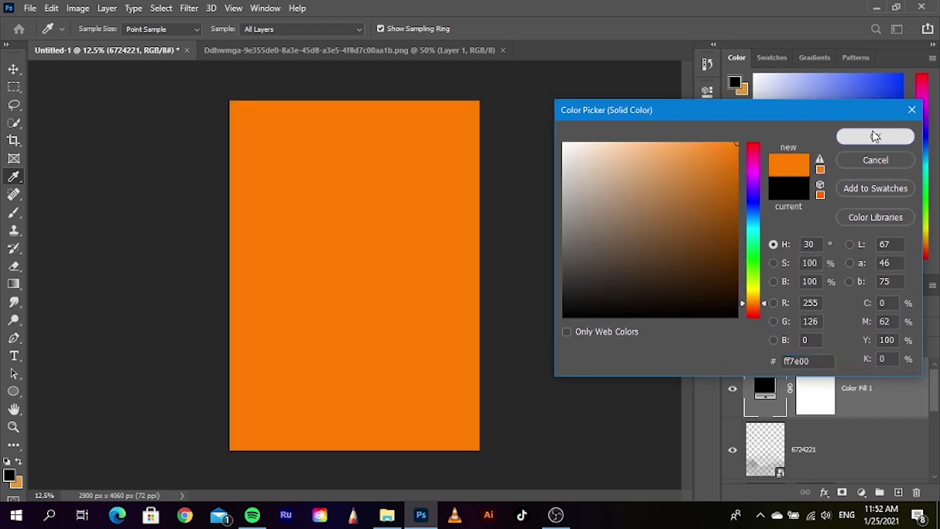
left_click(875, 130)
left_click(757, 327)
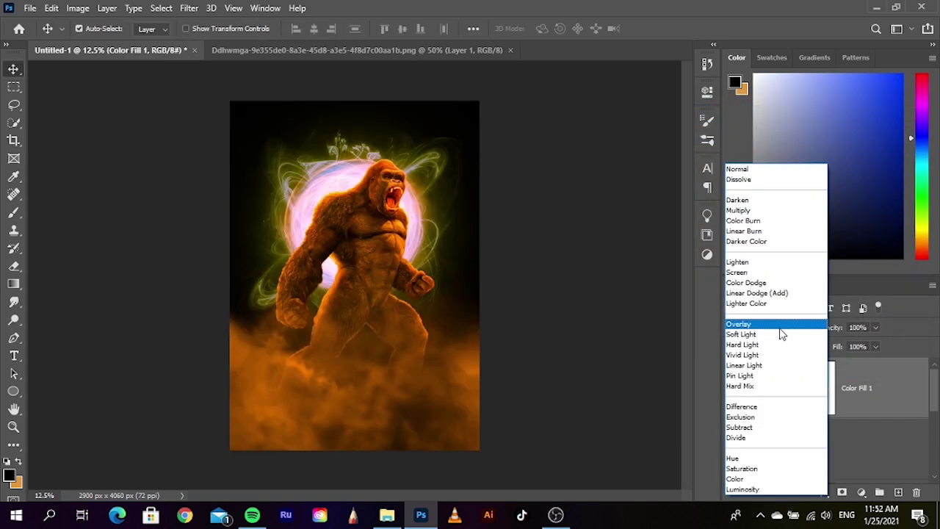
left_click(781, 325)
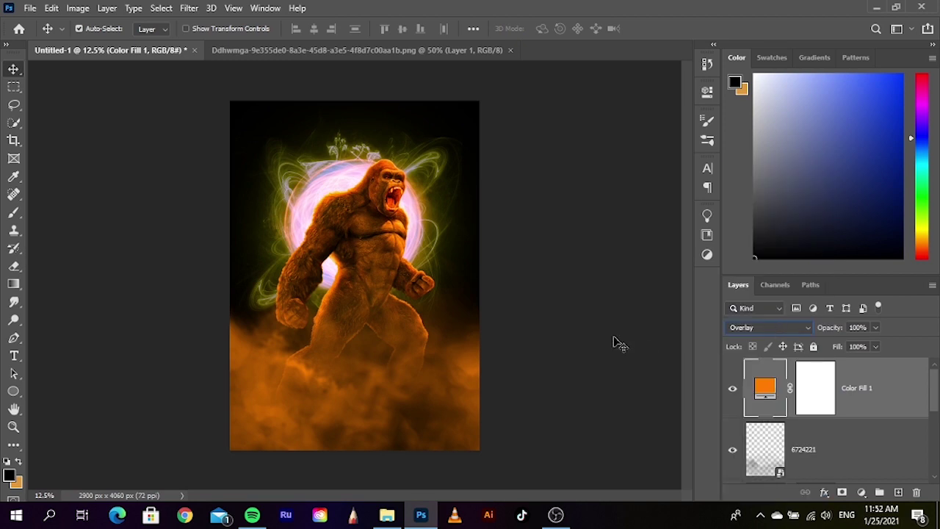
Select layer 6724221 and add a new empty Layer 2 above it
left_click(592, 340)
scroll(359, 252, "up", 1)
scroll(378, 242, "up", 1)
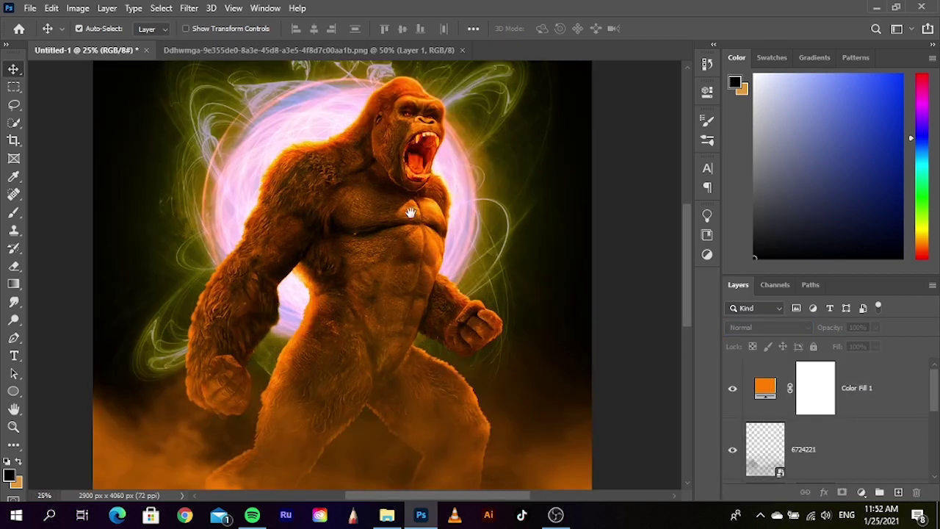
left_click_drag(380, 242, 374, 297)
scroll(360, 213, "up", 1)
scroll(367, 224, "up", 1)
mouse_move(382, 202)
left_mouse_down()
mouse_move(370, 243)
mouse_move(373, 298)
left_mouse_up()
scroll(346, 253, "up", 1)
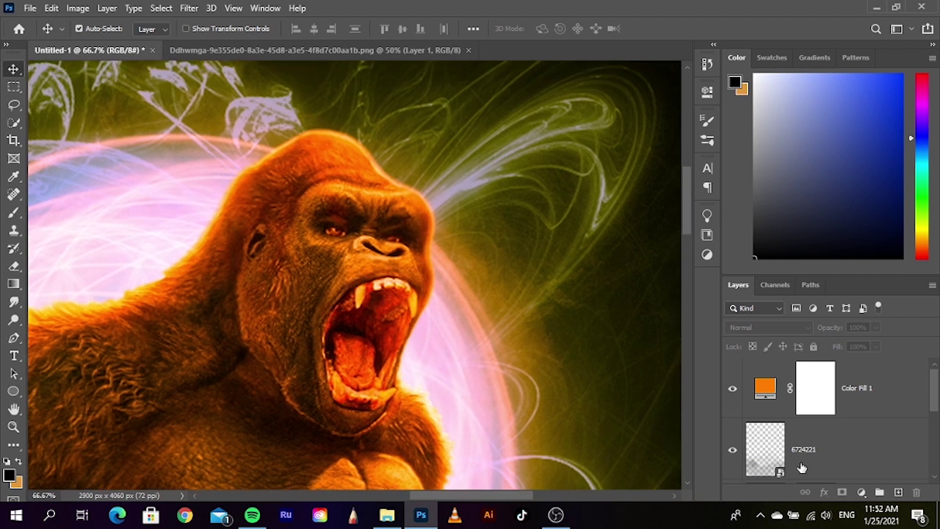
left_click(881, 478)
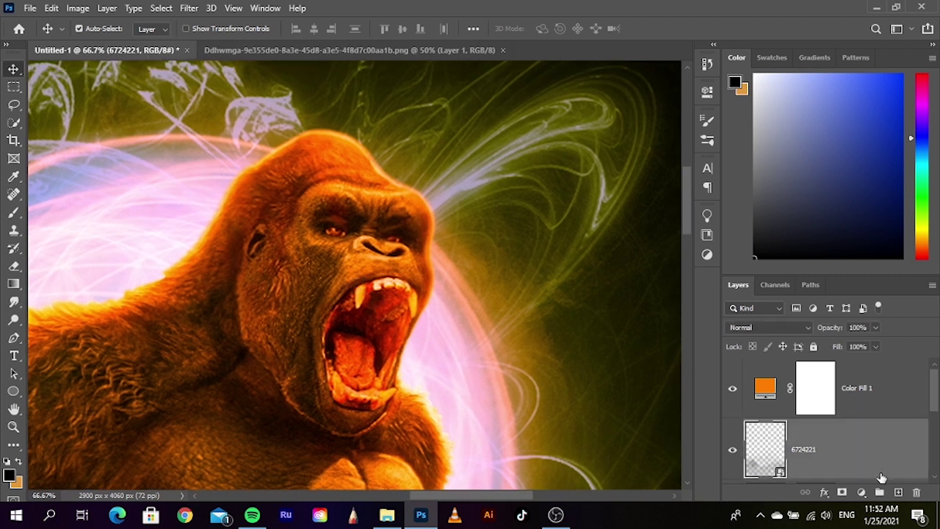
left_click(898, 493)
Paint yellow over both gorilla eyes on Layer 2 with a size-125 brush
left_click_drag(924, 157, 926, 237)
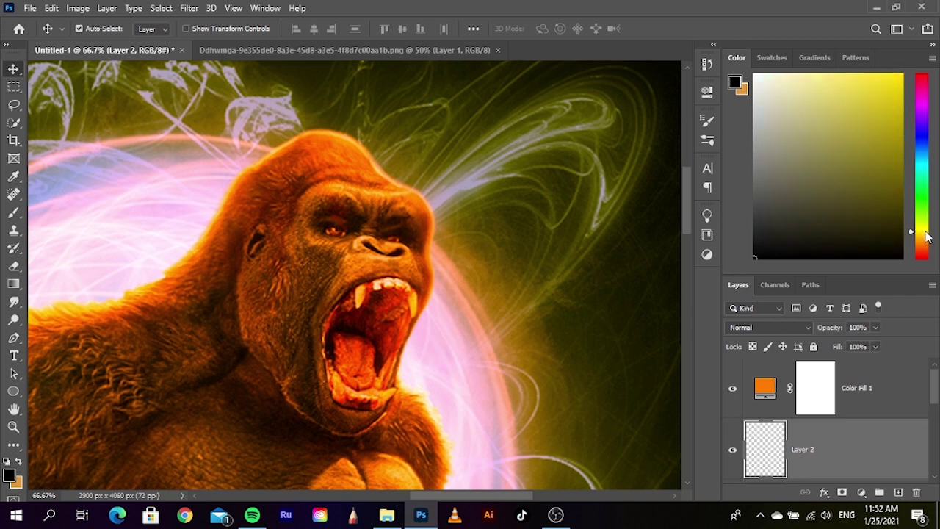
left_click(13, 211)
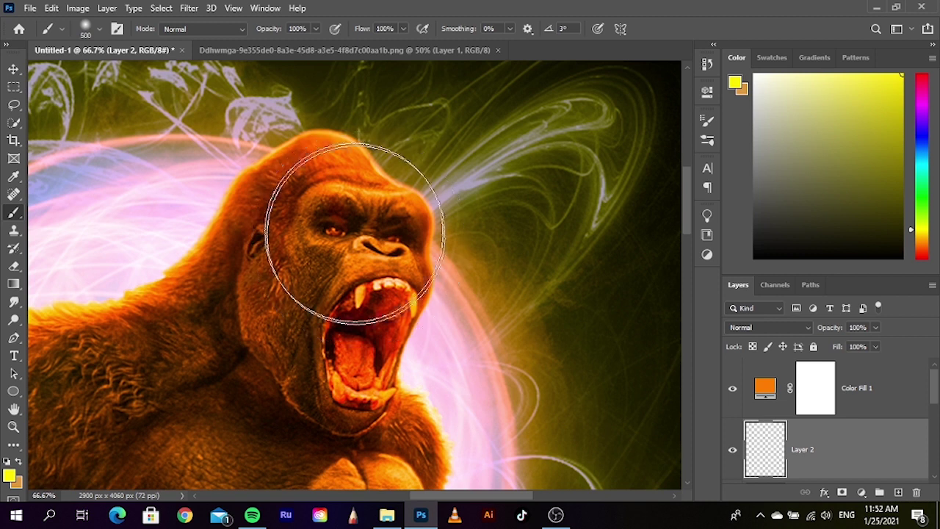
key("bracketleft")
key("bracketleft")
key("bracketleft")
key("bracketleft")
key("bracketleft")
key("bracketleft")
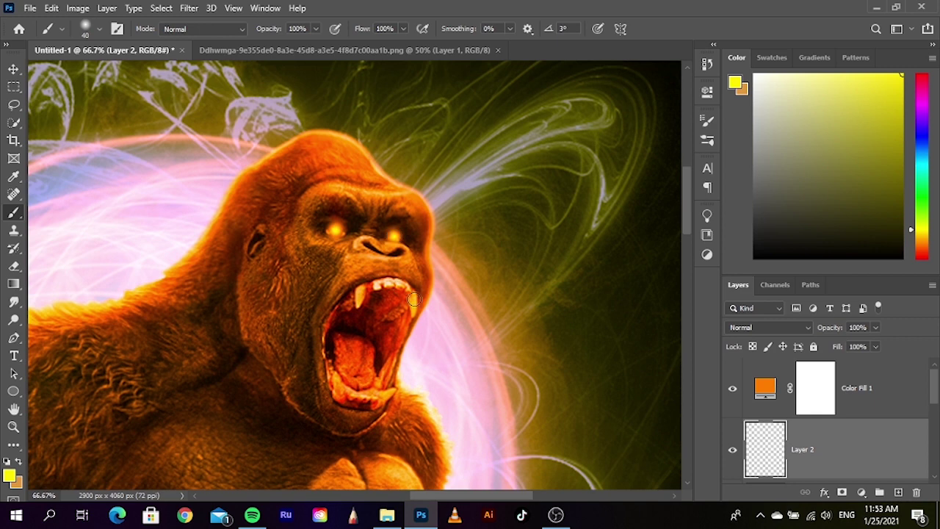
Set Layer 2's blend mode to Hard Light, then select the Color Fill 1 layer
left_click(12, 70)
scroll(282, 290, "down", 1)
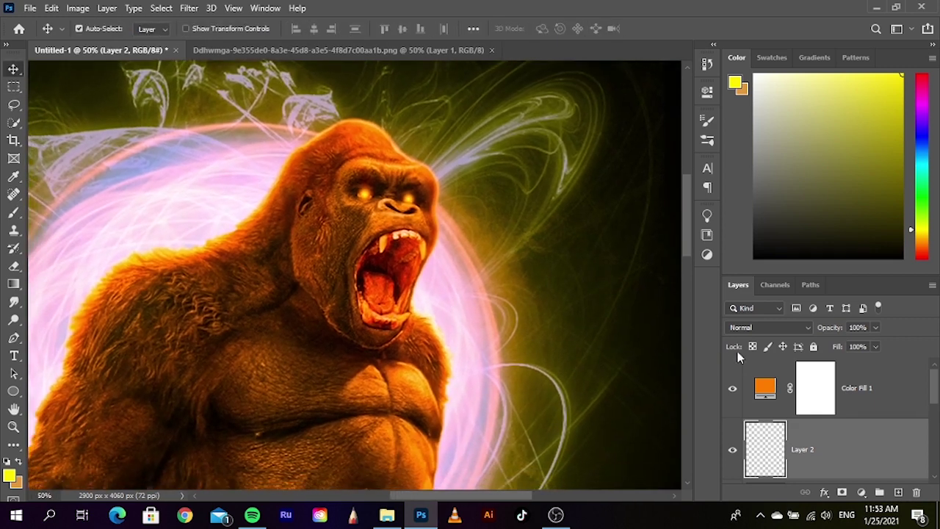
left_click(768, 327)
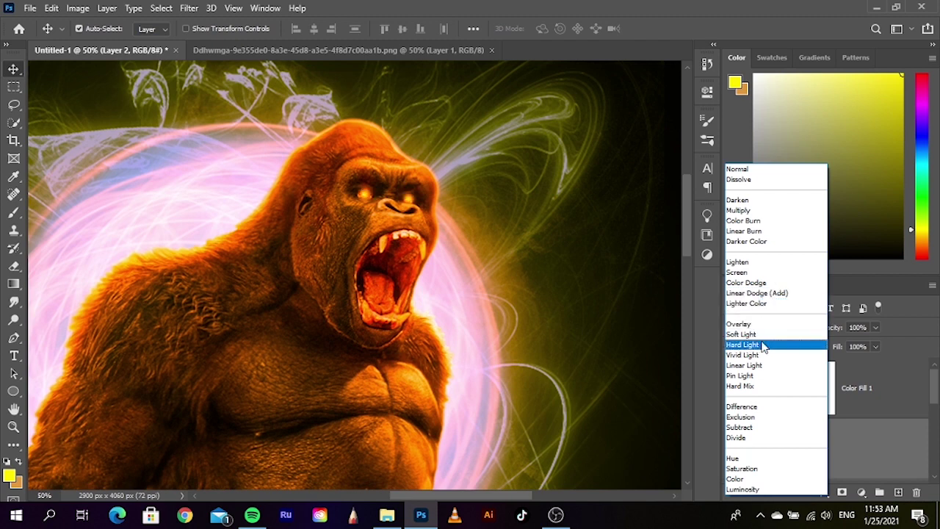
left_click(764, 346)
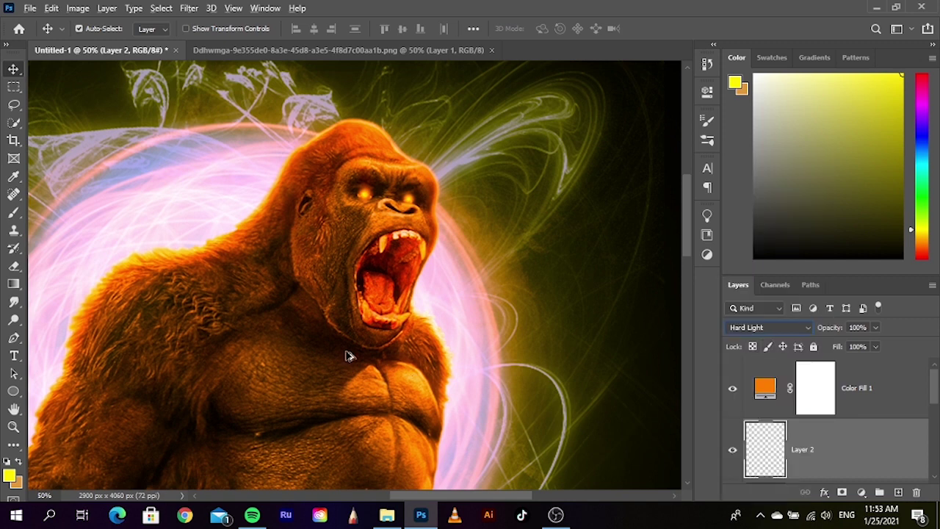
left_click_drag(380, 385, 409, 323)
key("ctrl+minus")
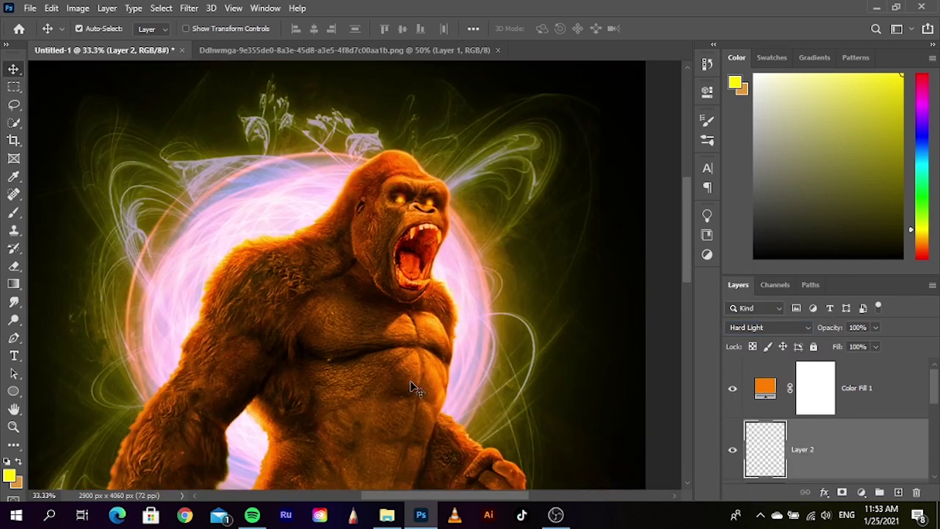
left_click_drag(409, 382, 424, 289)
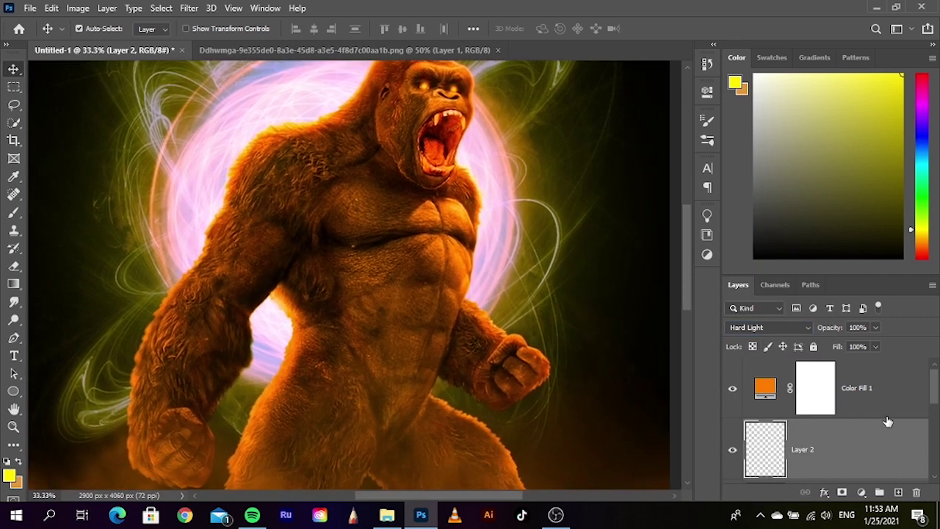
left_click(862, 414)
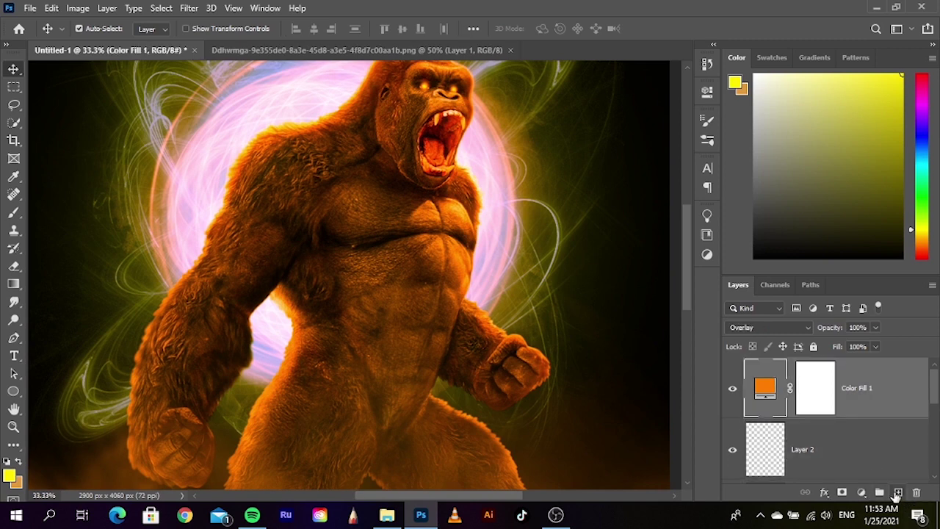
Add Layer 3 above Color Fill 1, blended as Soft Light, with an 800 black brush
left_click(898, 492)
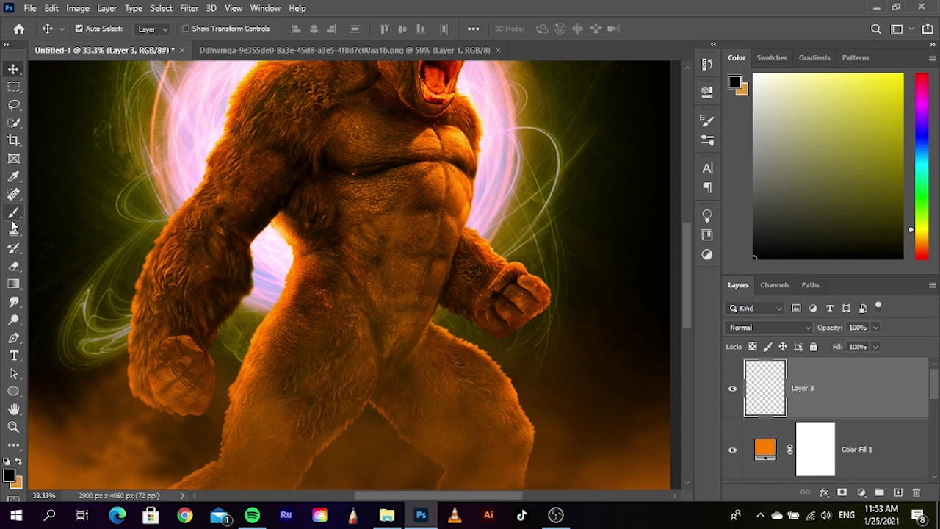
left_click(14, 212)
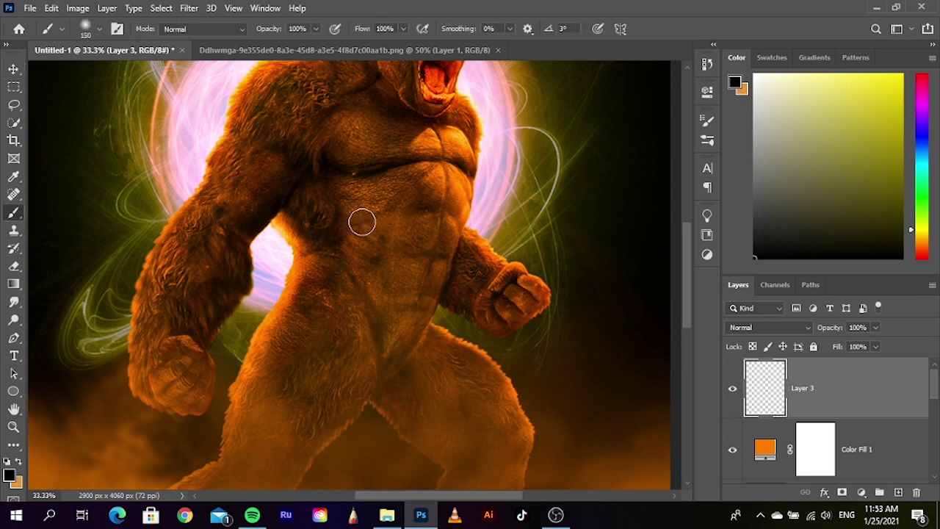
key("bracketright")
key("bracketright")
key("bracketright")
key("bracketright")
key("bracketright")
key("bracketright")
key("bracketright")
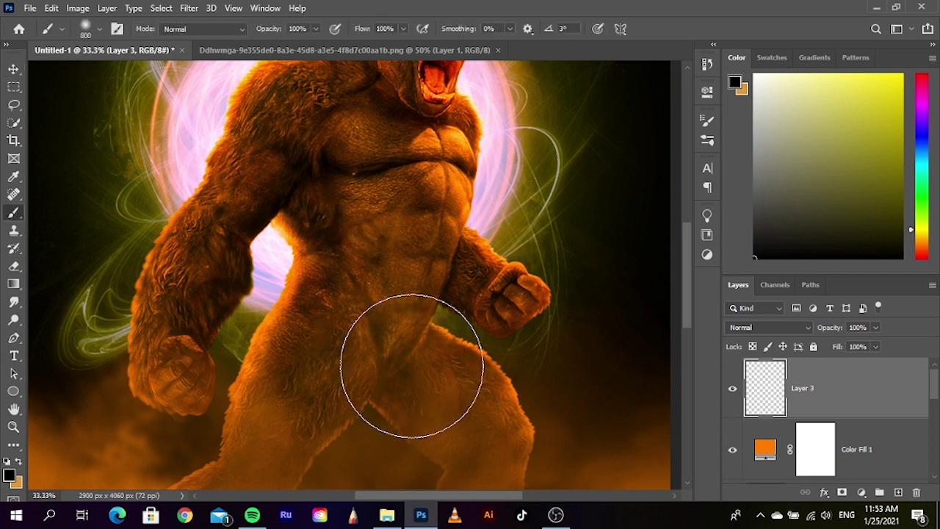
left_click(413, 375)
left_click(783, 328)
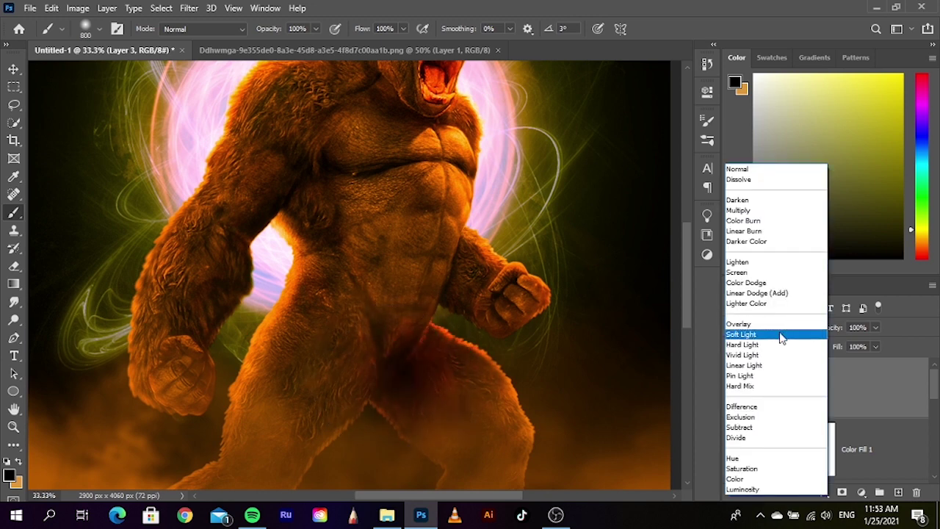
left_click(787, 335)
Dab black shading over the gorilla's belly, chest, shoulder, arms and head
left_click(434, 277)
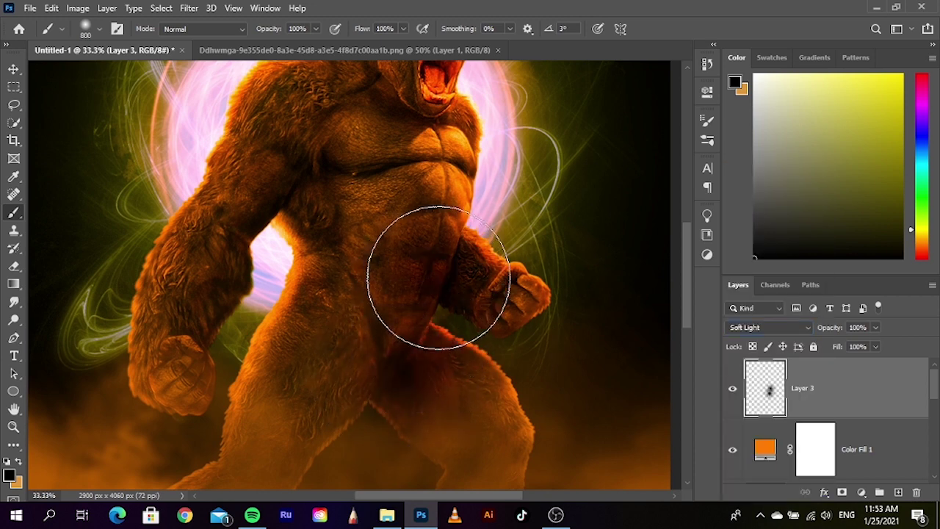
left_click(424, 220)
left_click(259, 202)
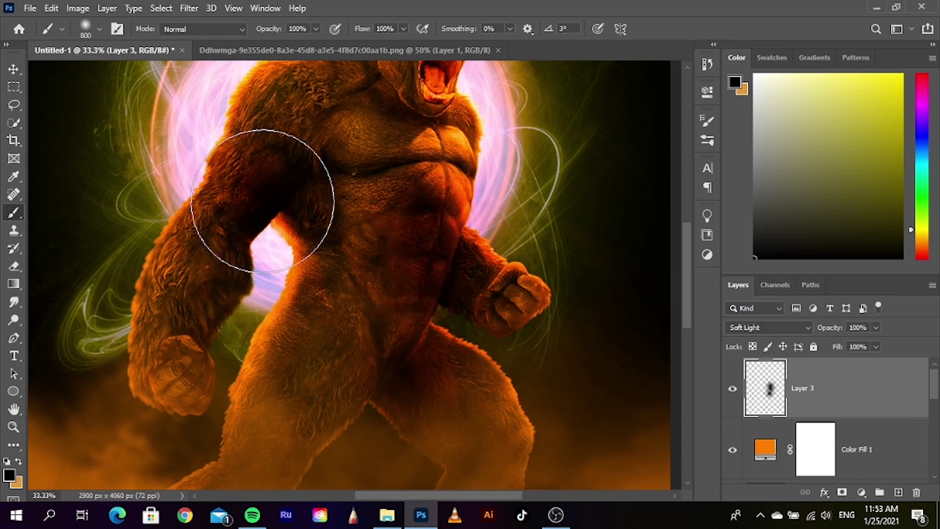
left_click(287, 186)
left_click(213, 324)
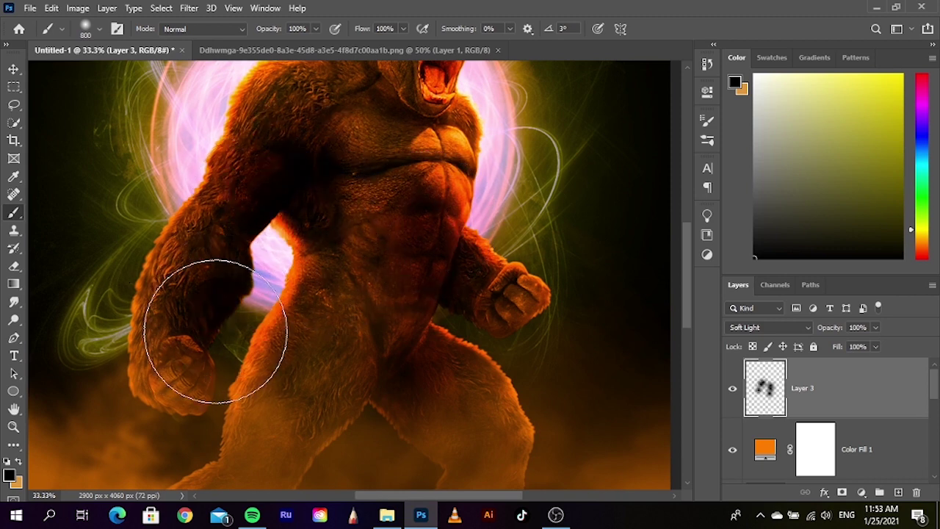
left_click(435, 304)
scroll(330, 382, "up", 5)
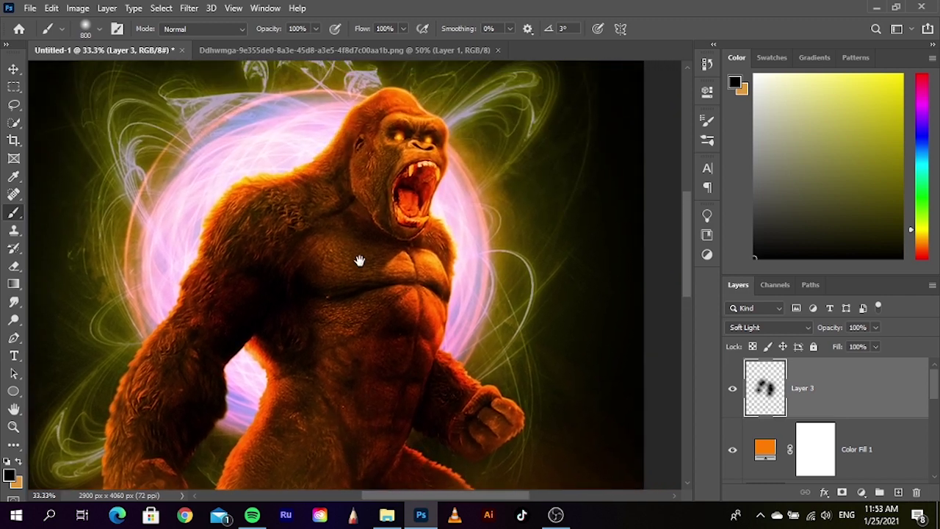
left_click(402, 187)
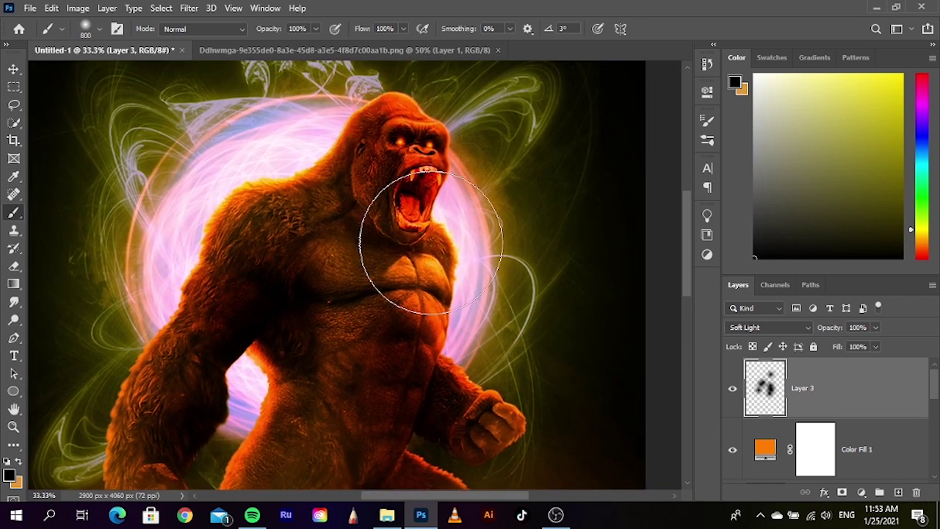
key("bracketleft")
key("bracketleft")
key("bracketleft")
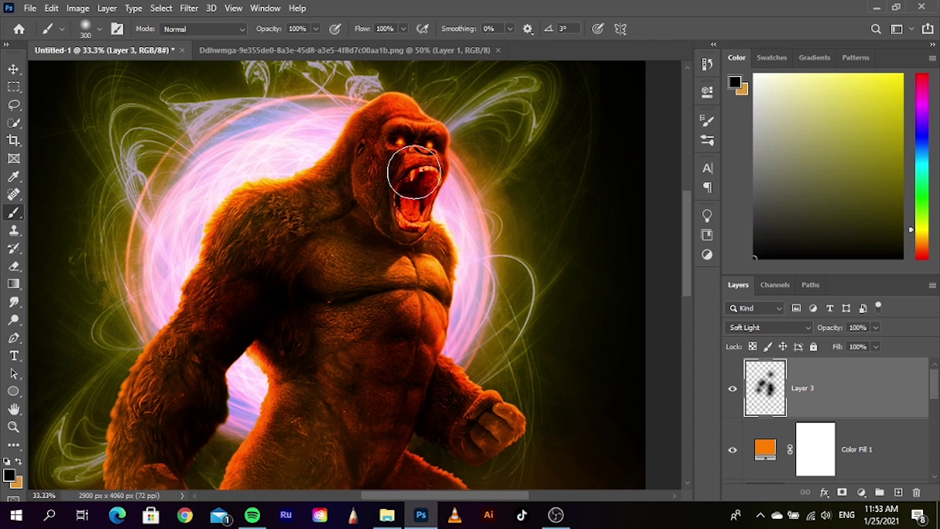
Shade around the gorilla's right eye and nose, undoing trial dabs on the eyes and cheek
key("ctrl+z")
scroll(406, 141, "up", 1)
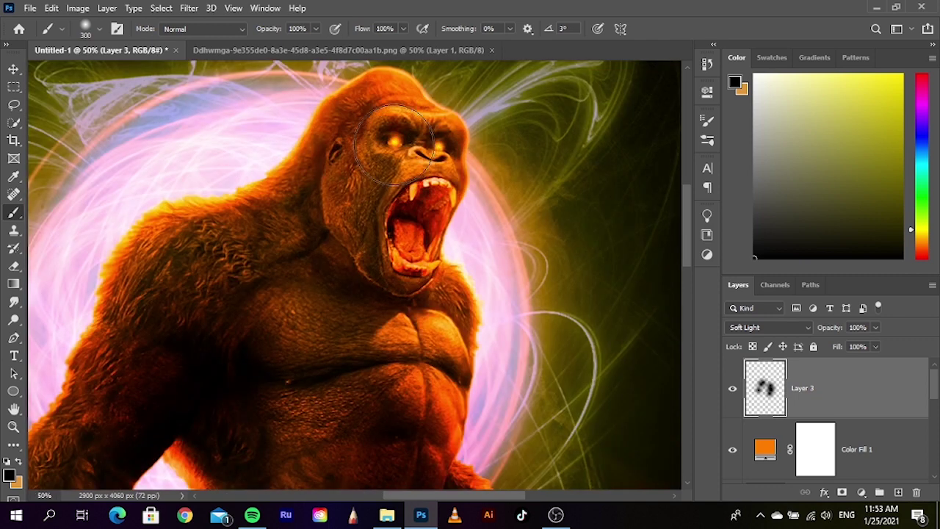
left_click(394, 143)
left_click(439, 147)
key("ctrl+z")
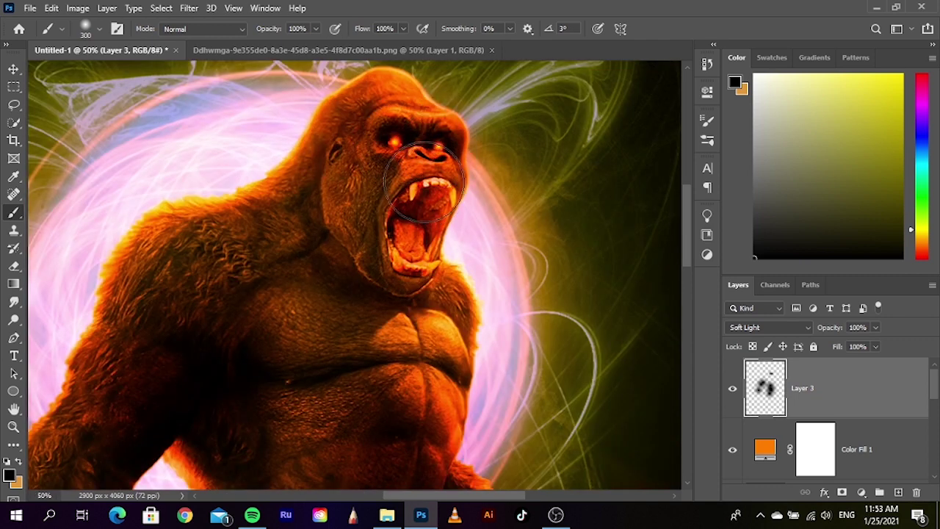
left_click(363, 179)
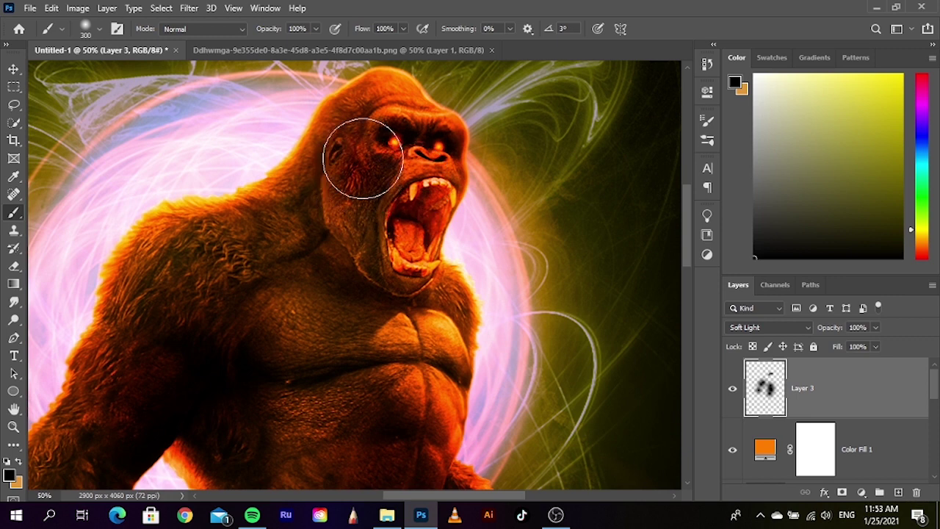
key("ctrl+z")
left_click(403, 163)
Darken the shading around the gorilla's fist
scroll(357, 246, "down", 2)
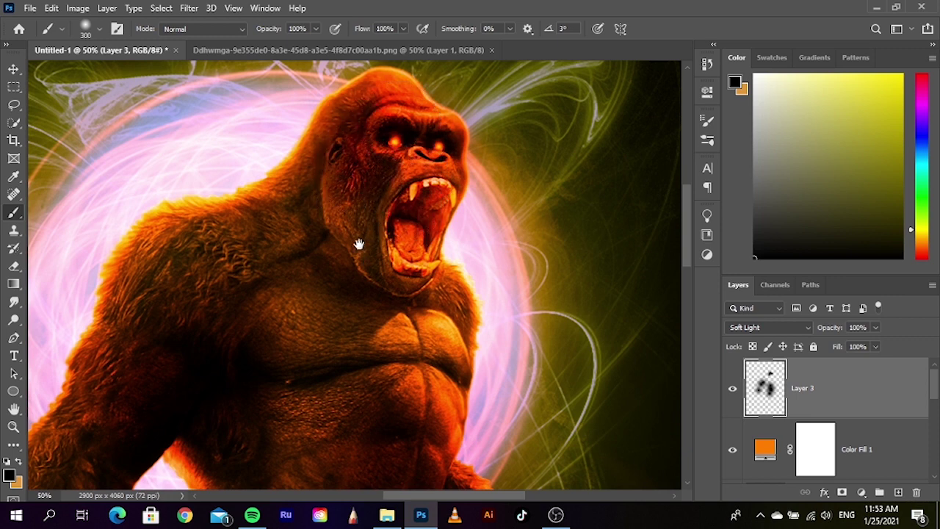
scroll(372, 225, "down", 3)
key("ctrl+minus")
key("ctrl+minus")
scroll(382, 272, "down", 3)
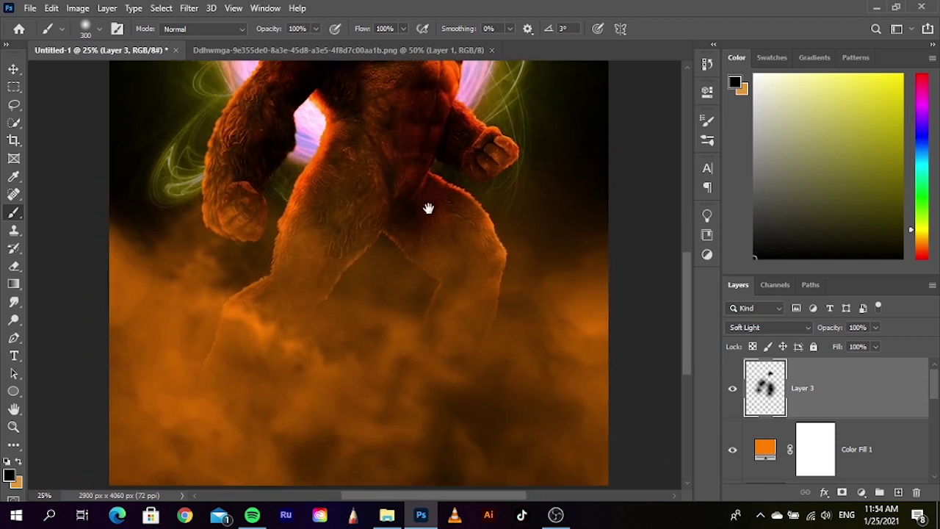
scroll(448, 205, "left", 3)
mouse_move(322, 233)
left_mouse_down()
mouse_move(304, 219)
mouse_move(342, 282)
left_mouse_up()
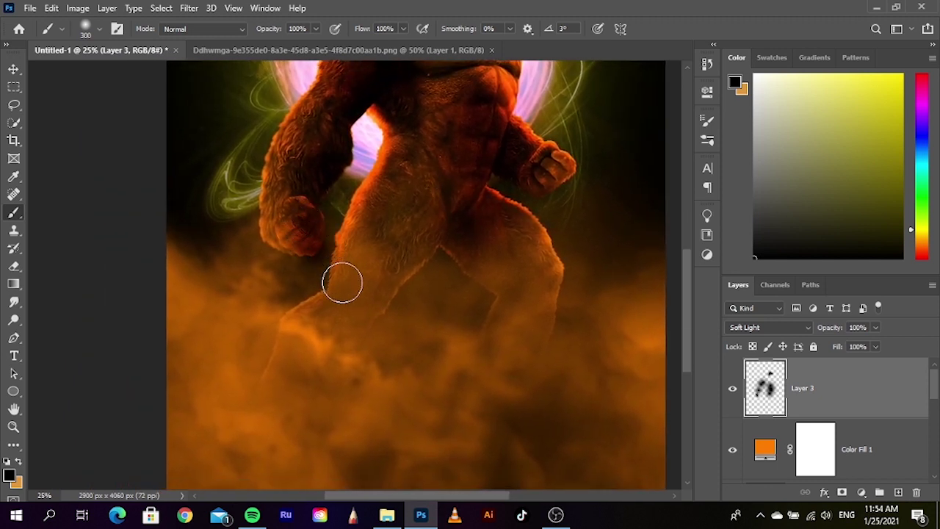
Darken the gorilla's chest up to the right pec and the upper chest by the neck
scroll(416, 303, "right", 1)
scroll(411, 252, "up", 1)
scroll(422, 231, "up", 1)
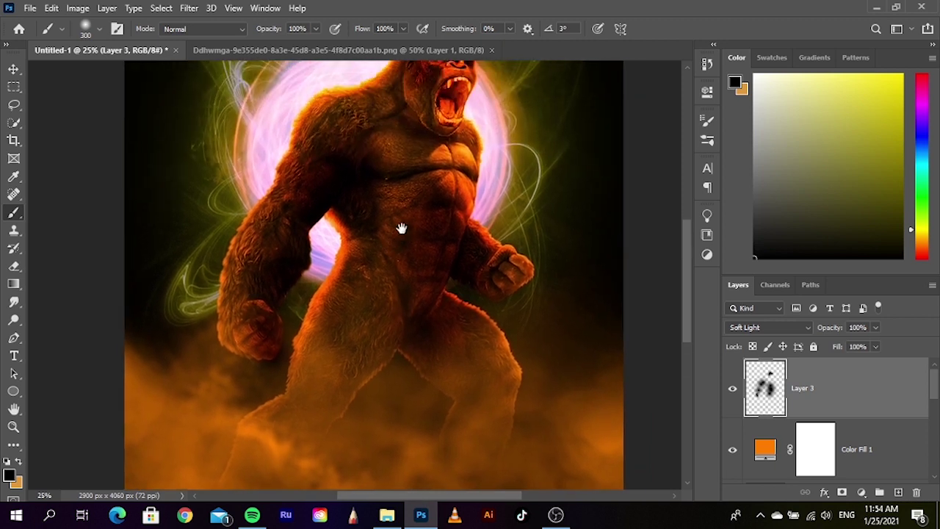
scroll(401, 225, "up", 1)
scroll(402, 174, "up", 1)
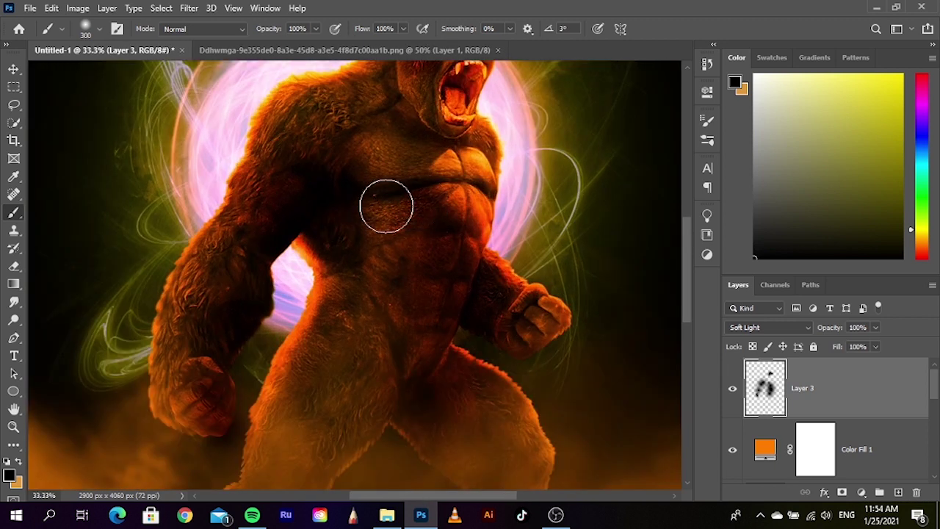
left_click_drag(459, 239, 476, 200)
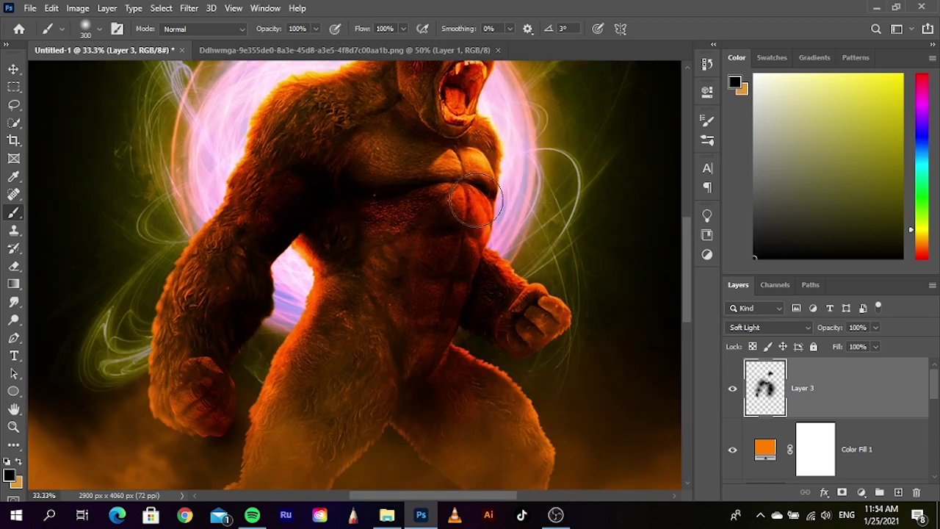
mouse_move(457, 164)
left_mouse_down()
mouse_move(416, 143)
mouse_move(399, 98)
left_mouse_up()
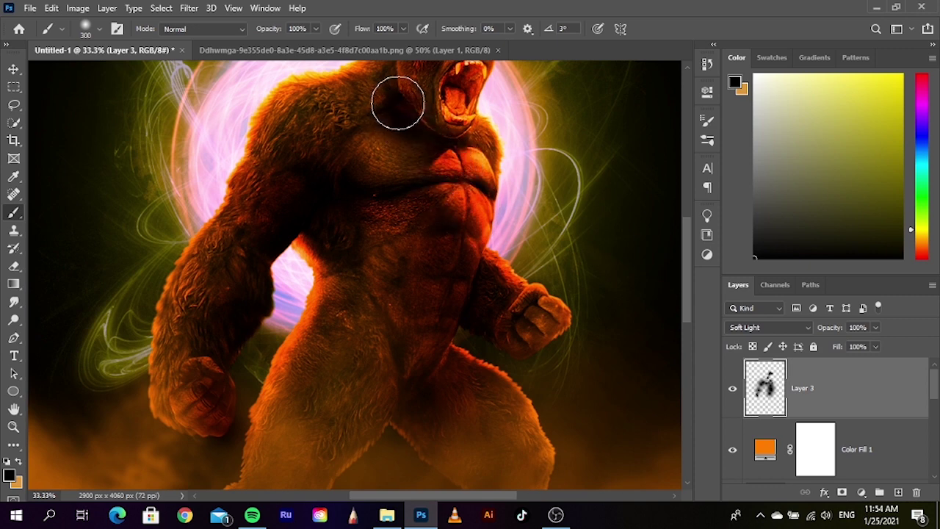
scroll(378, 120, "up", 3)
scroll(371, 136, "up", 1)
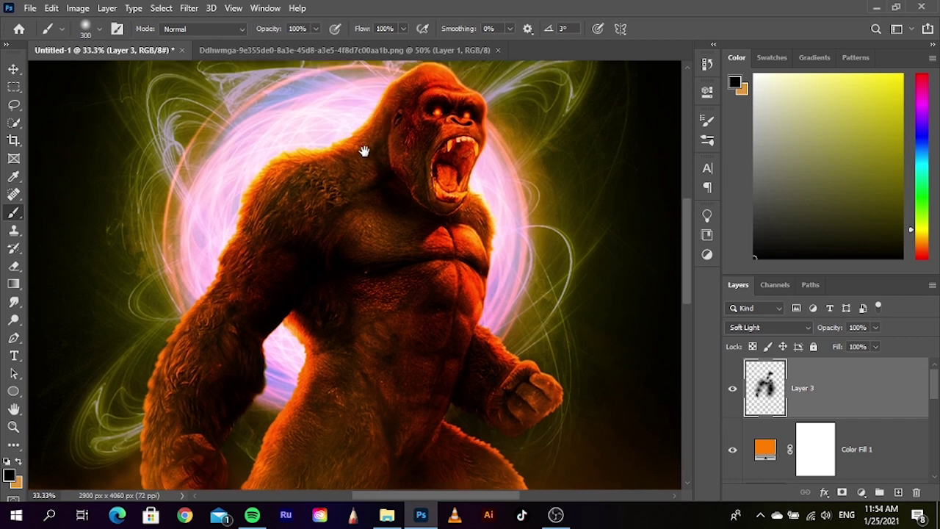
left_click_drag(357, 219, 336, 242)
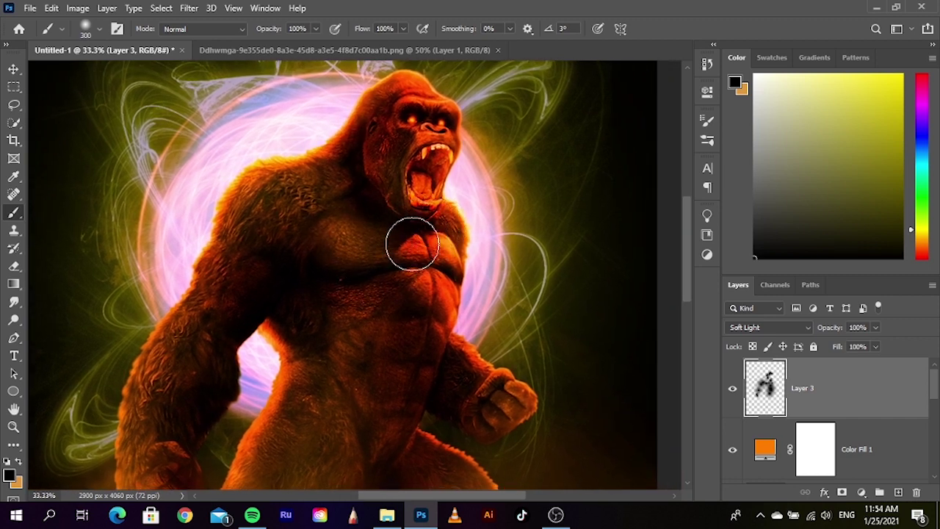
scroll(399, 290, "right", 1)
scroll(415, 284, "down", 1)
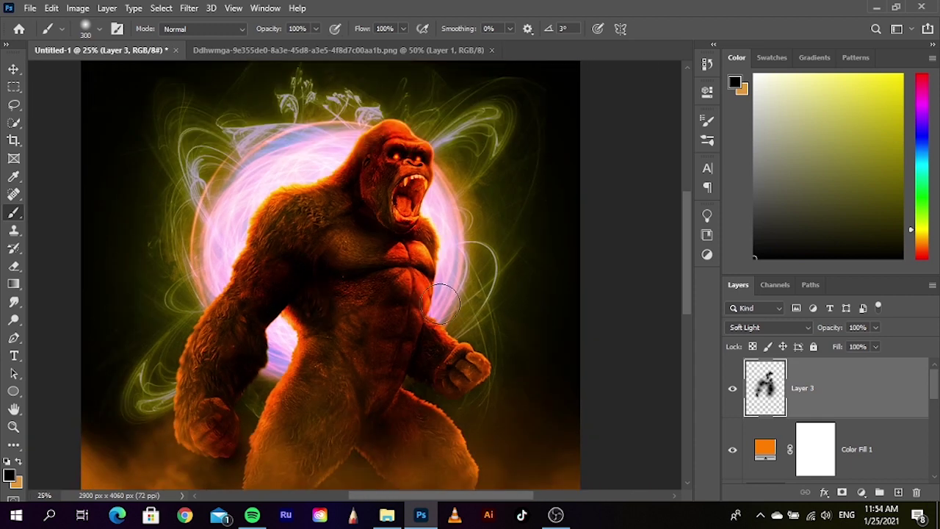
scroll(423, 284, "down", 1)
mouse_move(416, 328)
left_mouse_down()
mouse_move(434, 257)
mouse_move(430, 215)
left_mouse_up()
left_click(13, 68)
Deselect the painted layer and launch Chrome from the taskbar to a new tab
left_click(110, 145)
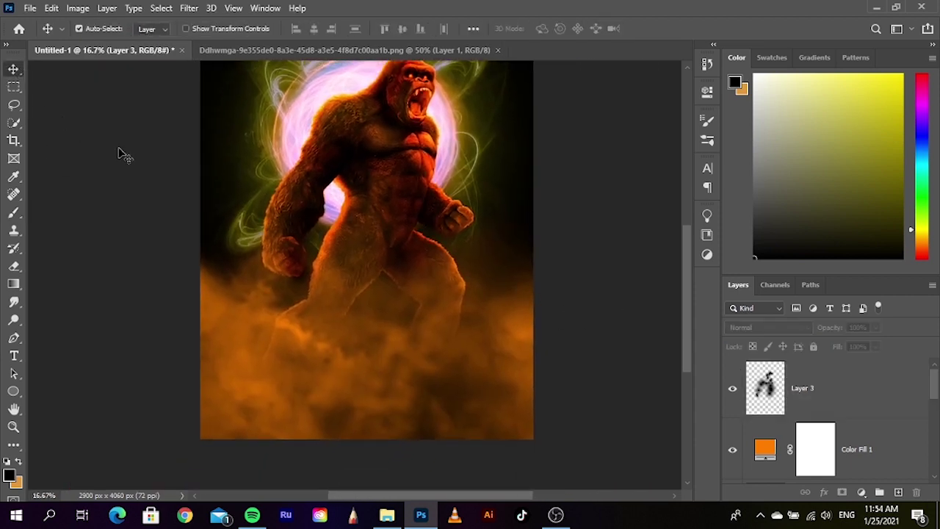
scroll(164, 196, "up", 3)
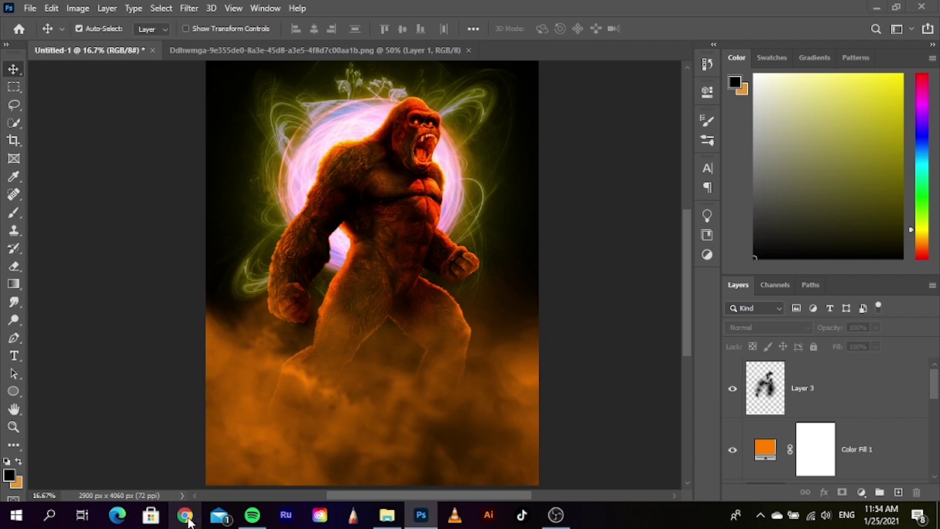
left_click(185, 516)
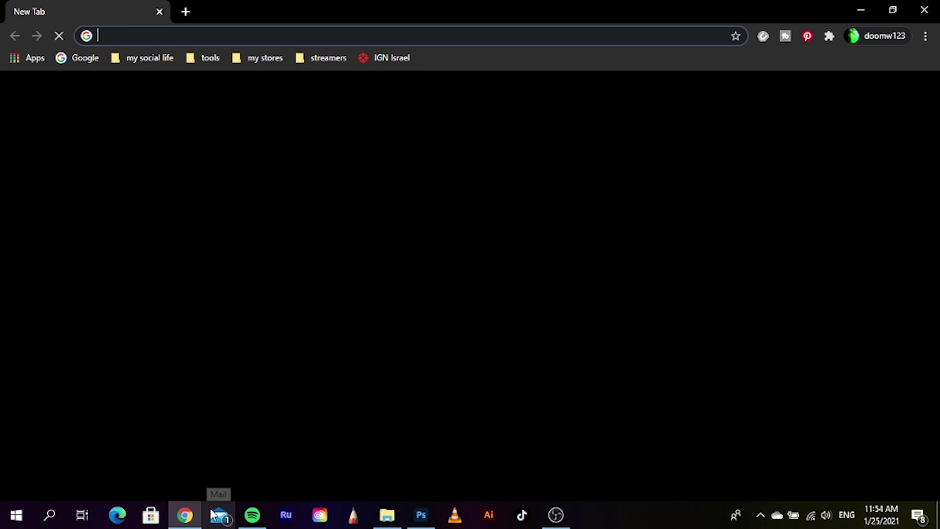
Search Google for 'san fr bay', glance at News and Videos, then return to image results
left_click(449, 281)
type("san fr")
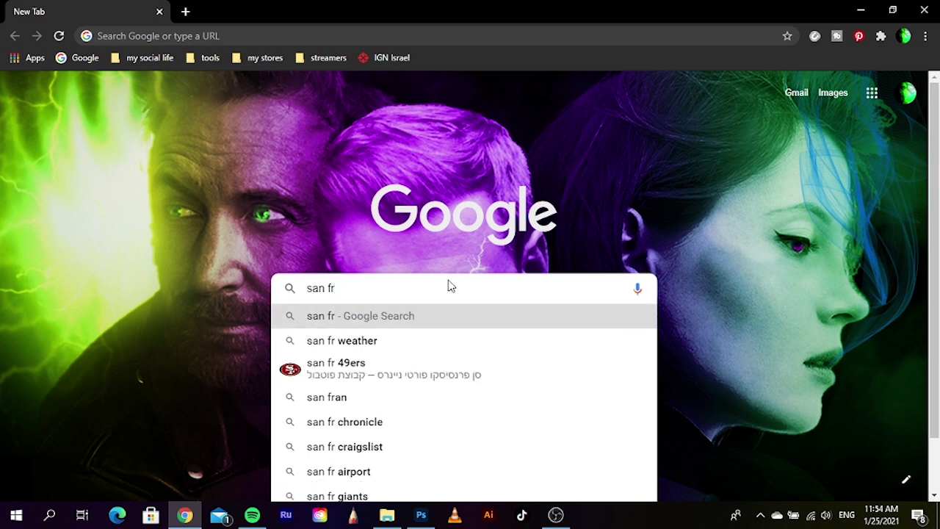
type(" bay")
key("Return")
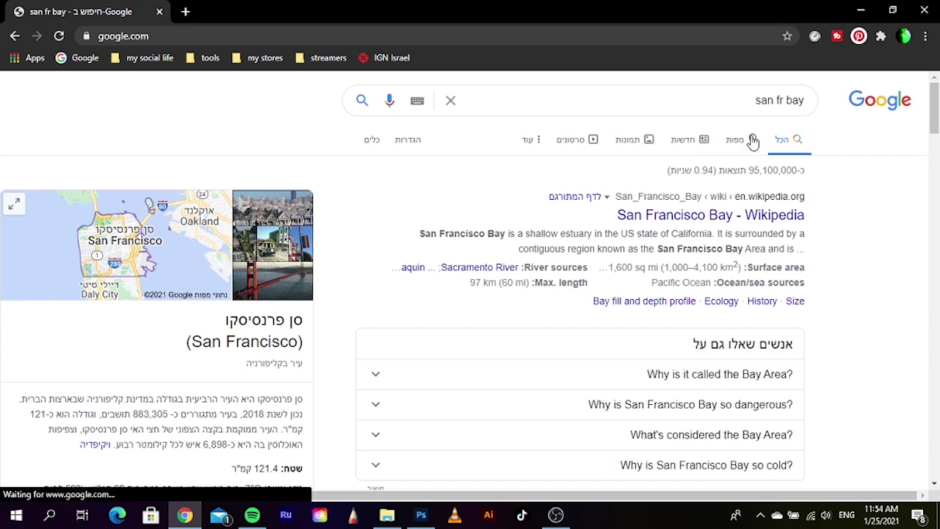
left_click(687, 146)
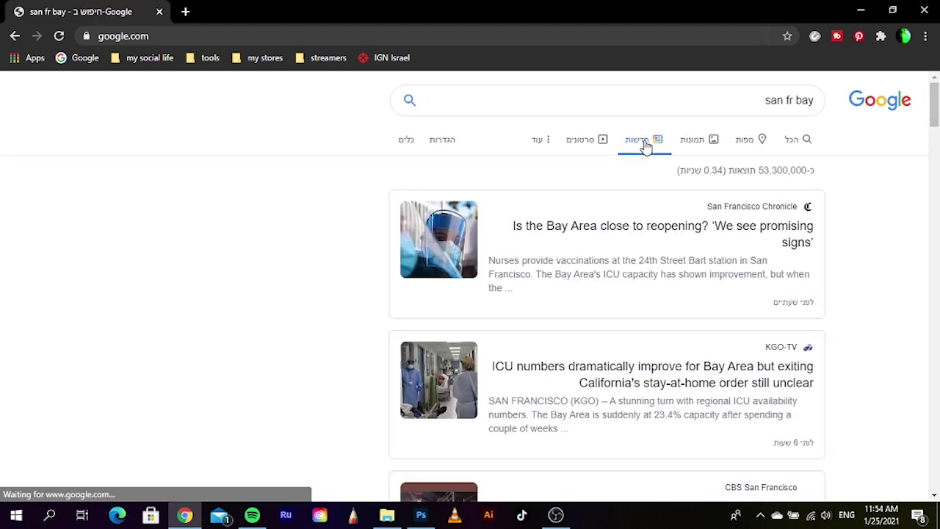
left_click(594, 148)
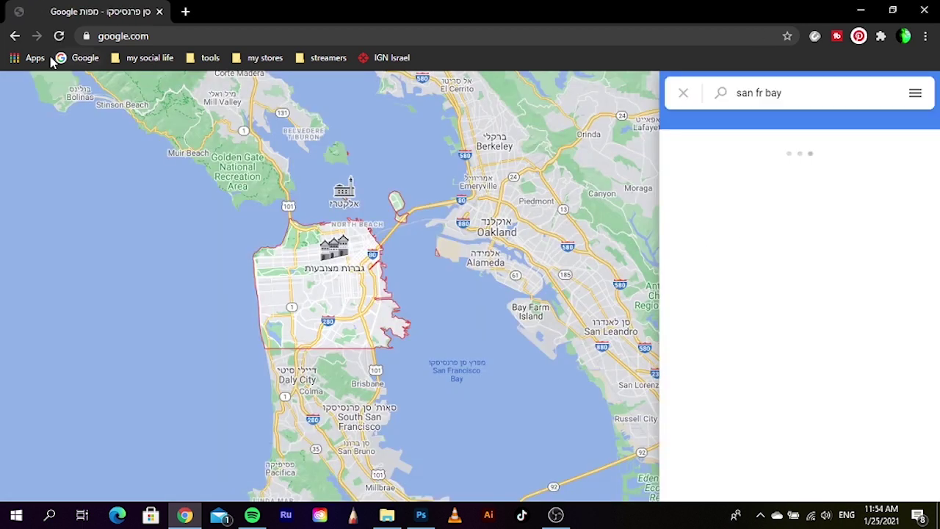
left_click(16, 36)
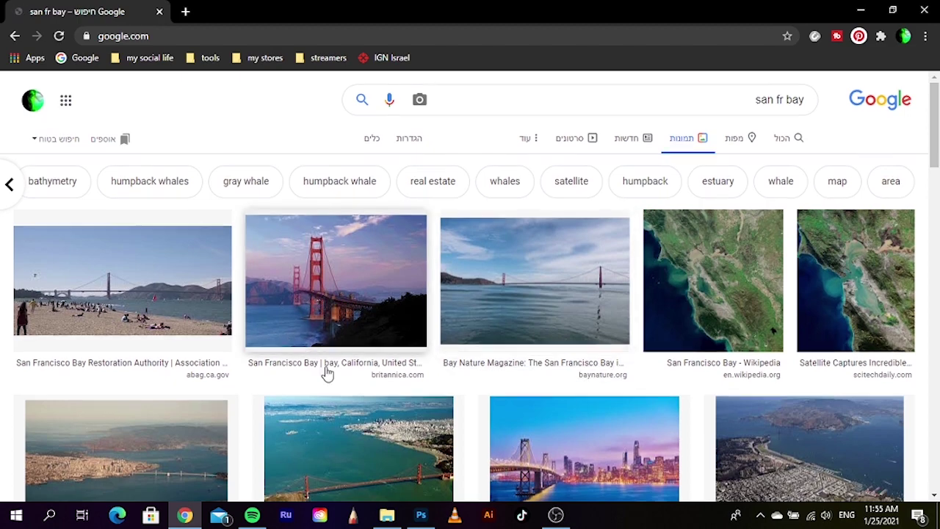
Scroll through the 'san fr bay' image results and back to the top
scroll(487, 399, "down", 1)
scroll(577, 398, "down", 1)
scroll(595, 405, "down", 1)
scroll(595, 405, "down", 1)
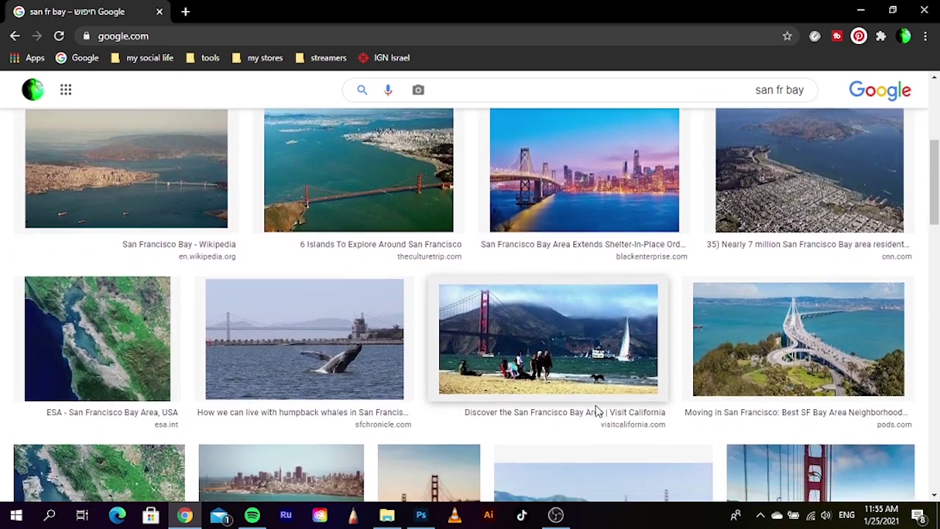
scroll(460, 375, "down", 1)
scroll(514, 390, "down", 1)
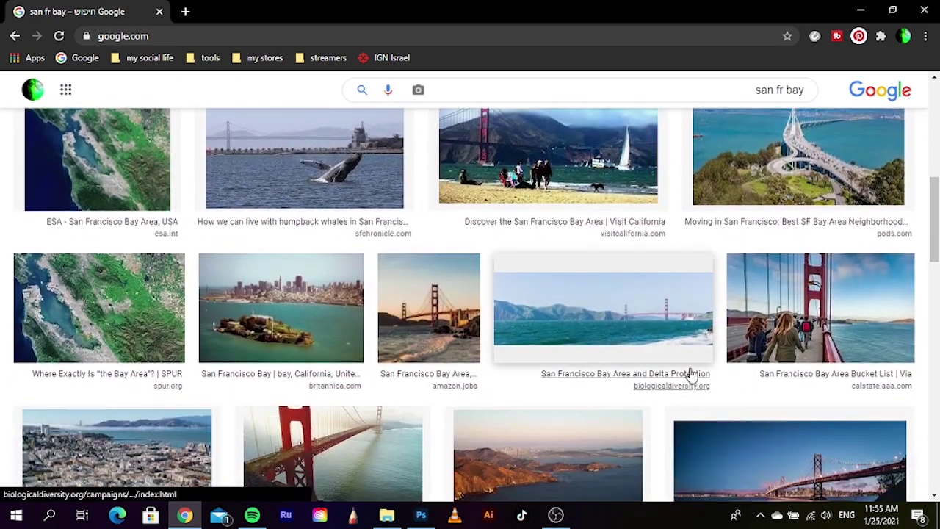
scroll(304, 367, "down", 1)
scroll(378, 366, "down", 1)
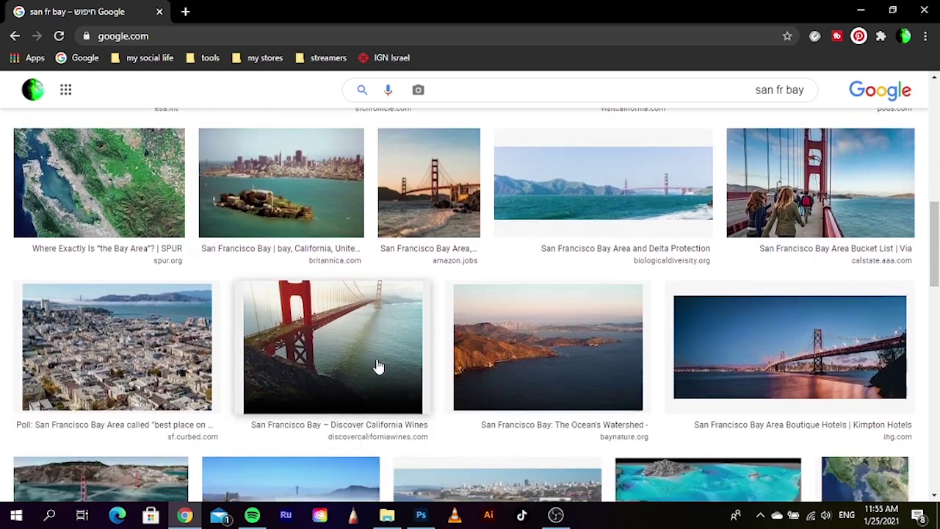
scroll(509, 369, "down", 1)
scroll(510, 362, "down", 1)
scroll(510, 361, "down", 1)
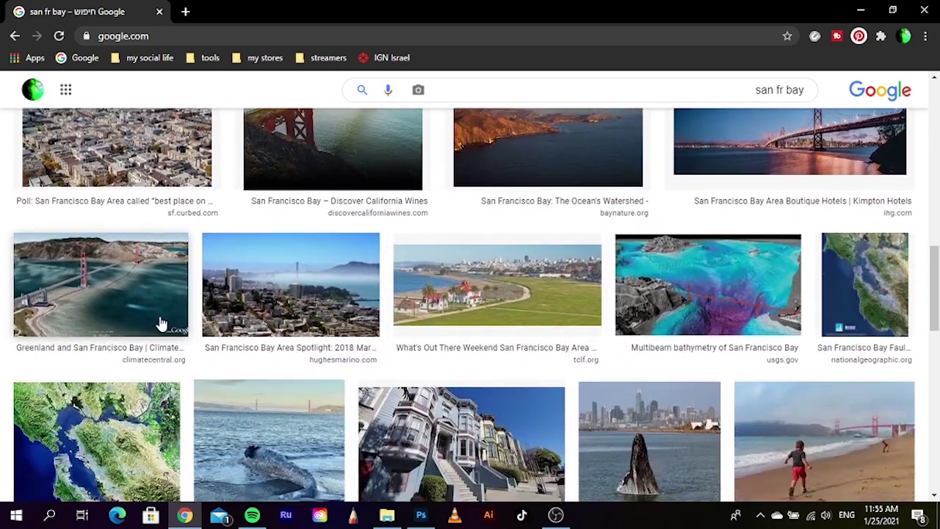
scroll(308, 364, "down", 1)
scroll(377, 358, "down", 1)
scroll(410, 367, "down", 1)
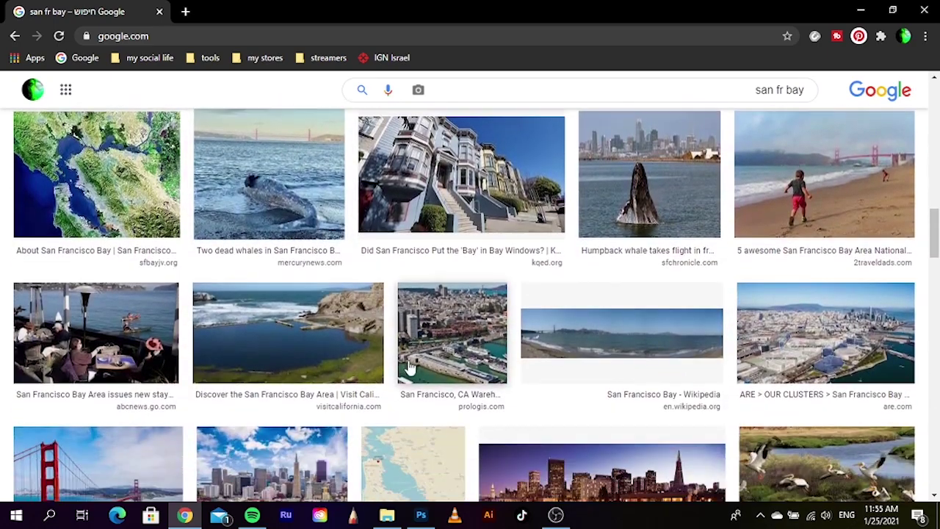
scroll(441, 360, "down", 1)
scroll(455, 358, "down", 1)
scroll(330, 368, "down", 1)
scroll(453, 360, "down", 1)
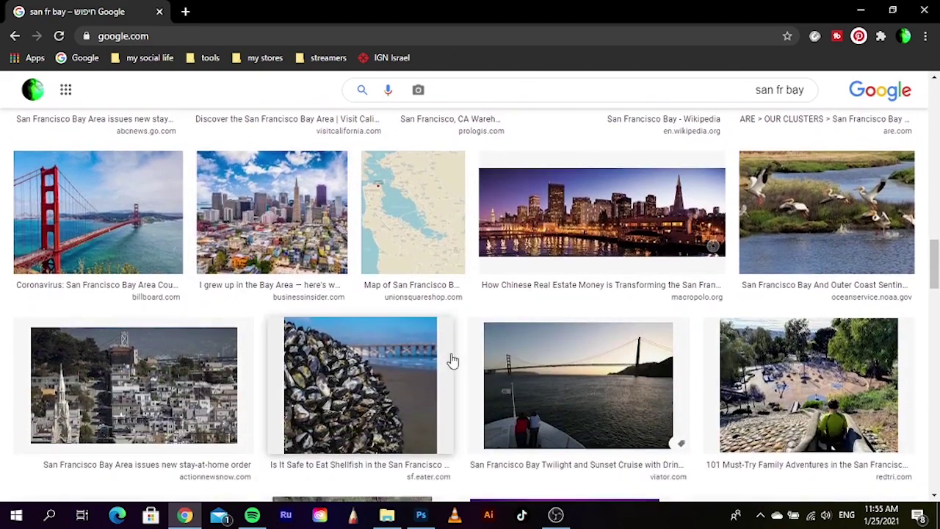
scroll(452, 360, "down", 1)
scroll(393, 367, "down", 1)
scroll(386, 369, "down", 2)
scroll(445, 367, "down", 1)
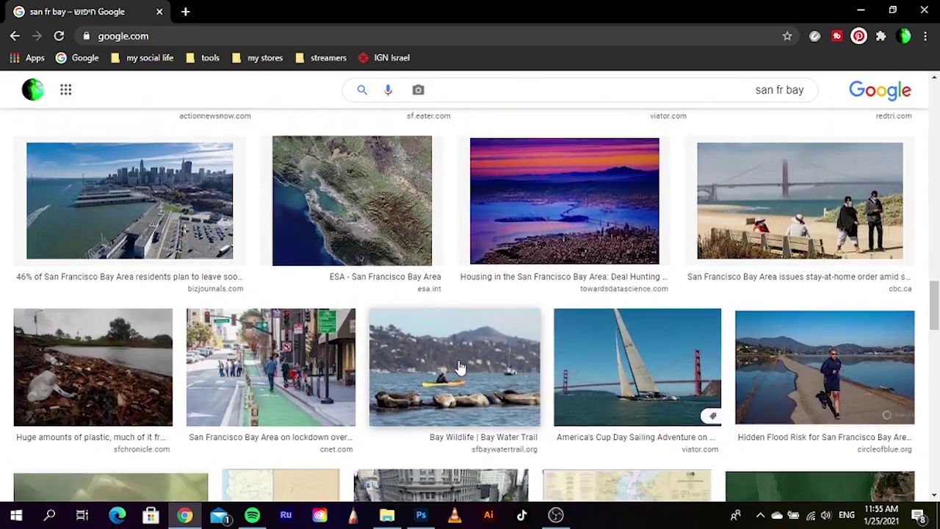
scroll(458, 367, "down", 1)
scroll(462, 368, "down", 1)
scroll(471, 371, "down", 1)
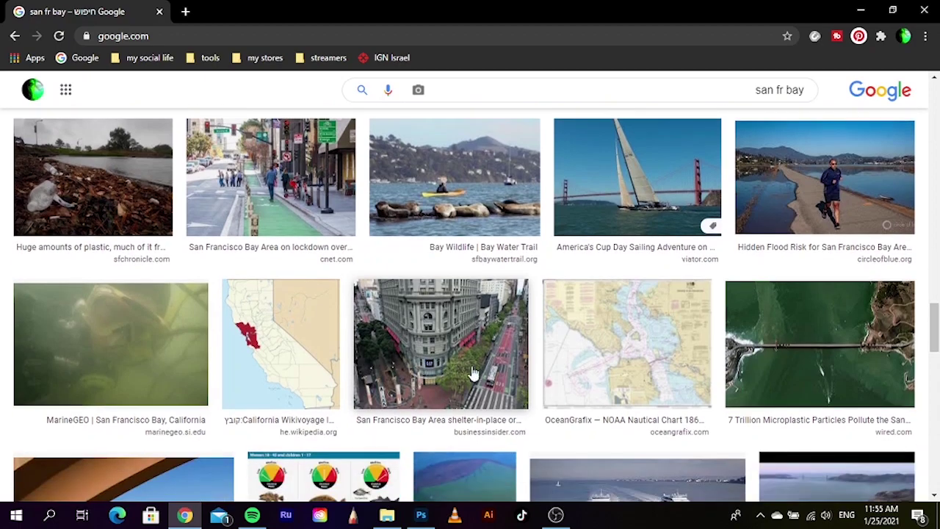
scroll(474, 374, "down", 2)
scroll(492, 373, "down", 1)
scroll(504, 374, "down", 1)
scroll(440, 370, "down", 2)
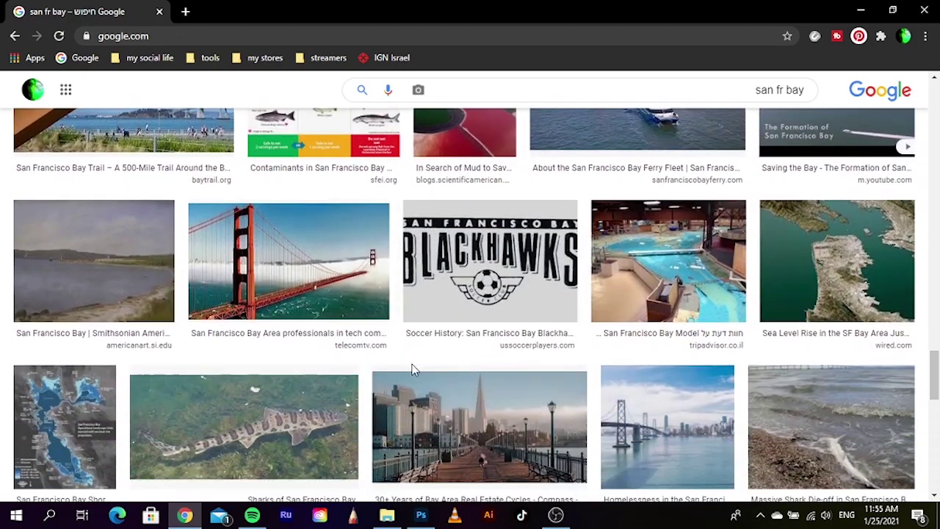
scroll(353, 367, "down", 2)
scroll(499, 362, "down", 2)
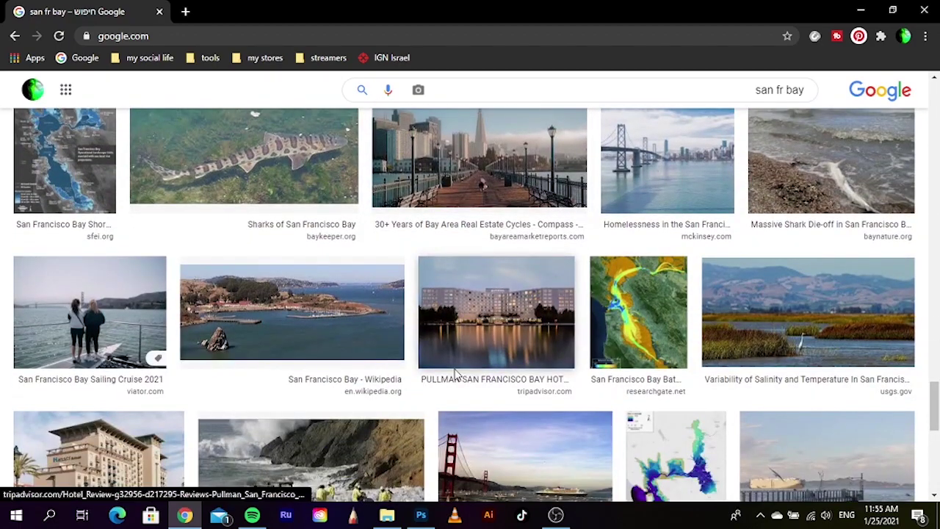
scroll(411, 385, "down", 1)
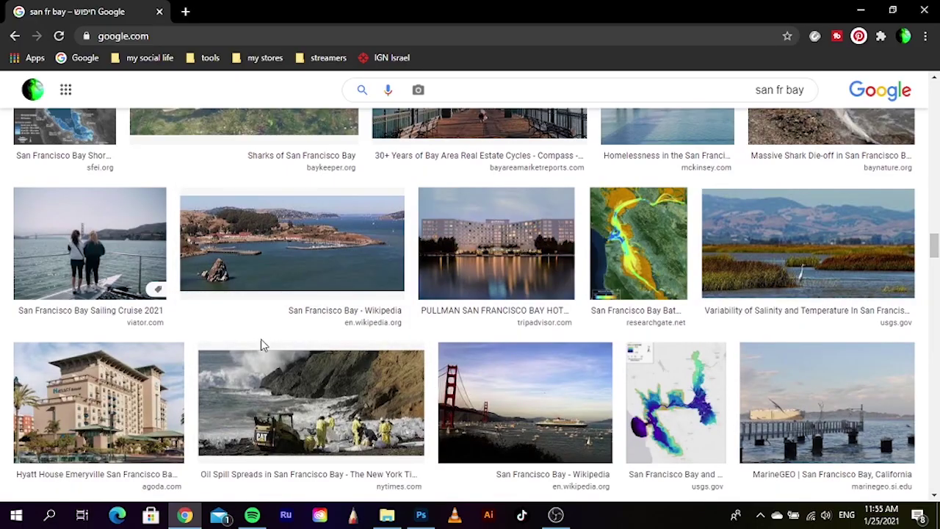
scroll(319, 367, "down", 2)
scroll(368, 364, "down", 3)
scroll(448, 349, "down", 3)
scroll(473, 336, "up", 3)
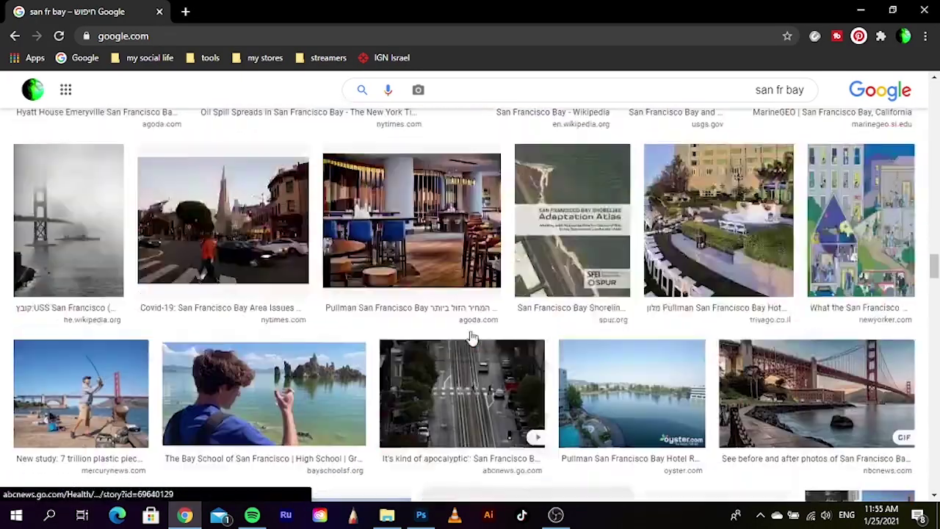
scroll(473, 338, "down", 7)
scroll(514, 339, "up", 1)
scroll(573, 351, "down", 9)
scroll(599, 360, "up", 1)
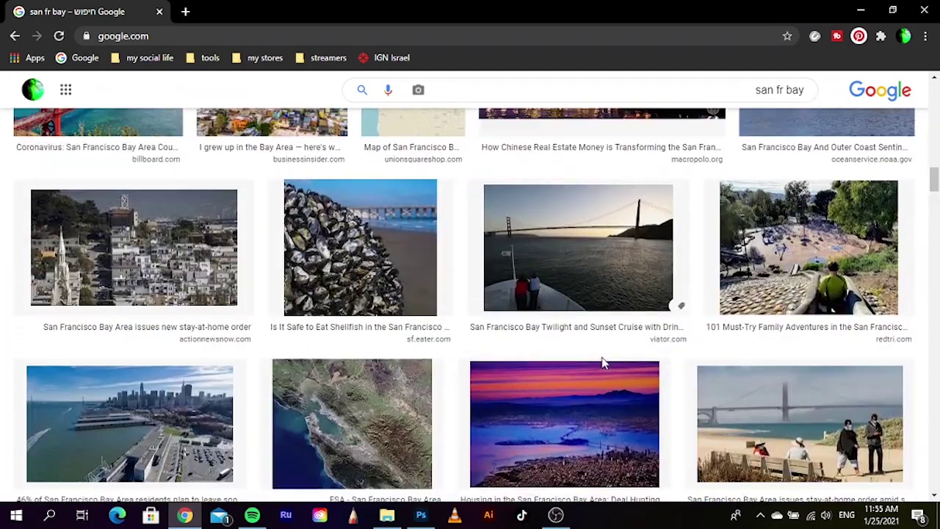
scroll(601, 362, "up", 3)
scroll(601, 362, "up", 1)
scroll(600, 363, "down", 5)
scroll(601, 362, "up", 1)
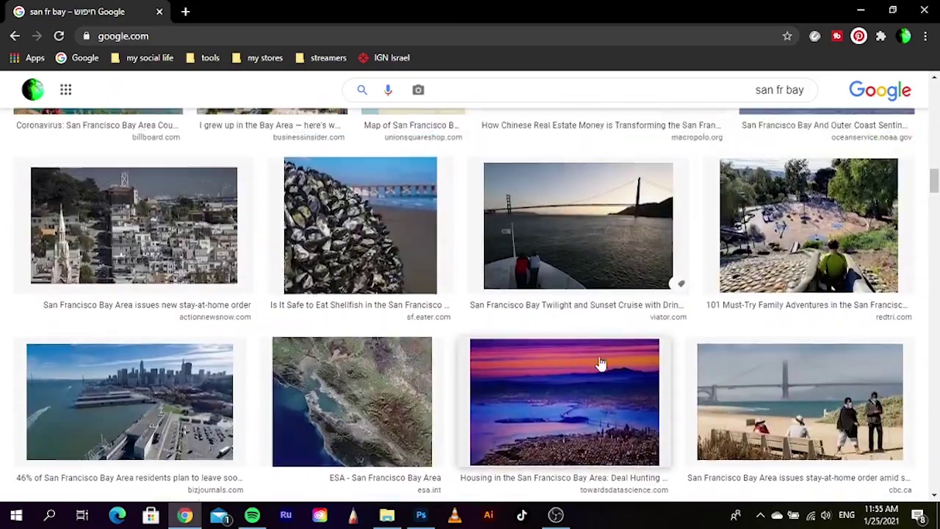
scroll(601, 362, "up", 3)
scroll(598, 360, "up", 1)
scroll(599, 354, "up", 2)
scroll(599, 354, "up", 2)
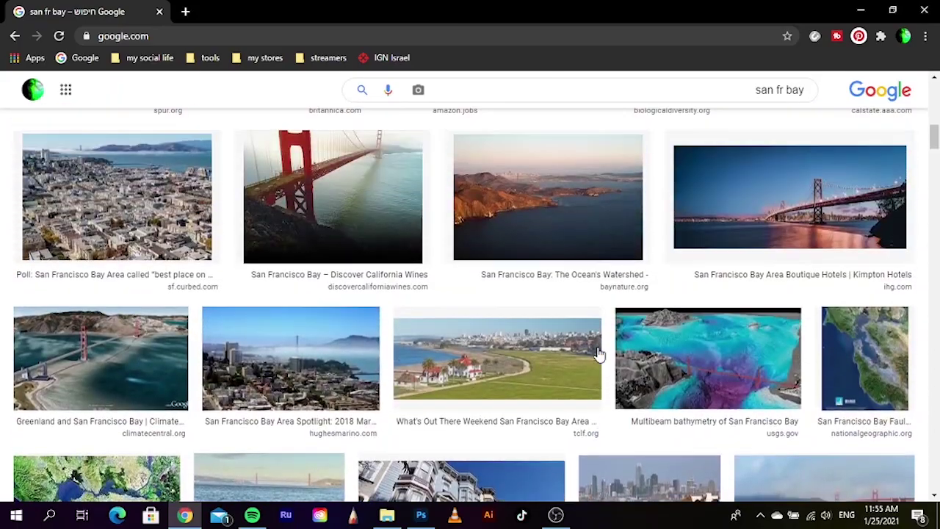
scroll(599, 354, "down", 1)
scroll(598, 359, "up", 1)
scroll(599, 358, "up", 2)
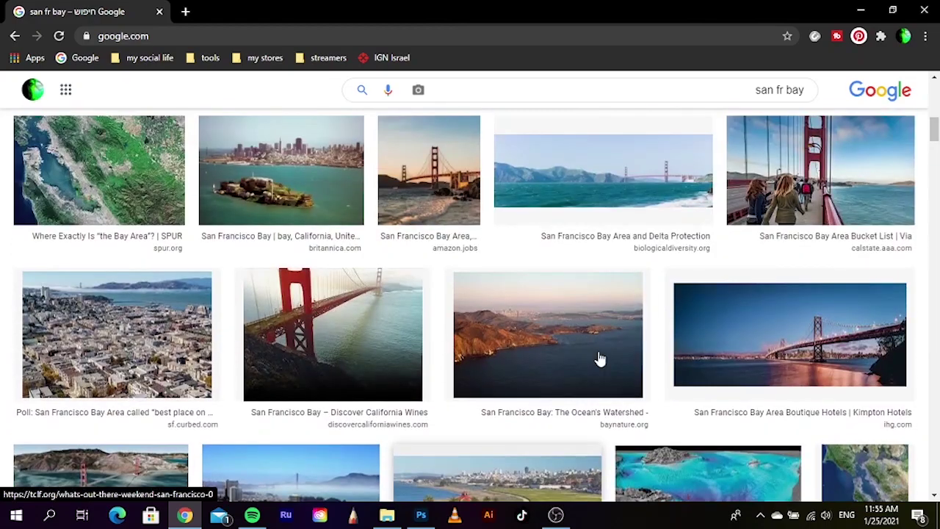
scroll(600, 360, "up", 2)
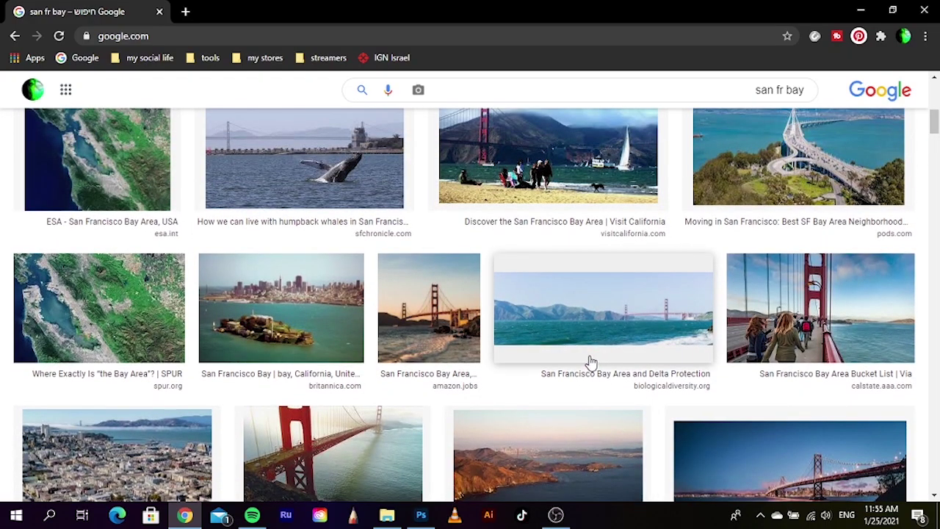
scroll(591, 363, "up", 2)
scroll(590, 358, "up", 1)
scroll(514, 348, "up", 1)
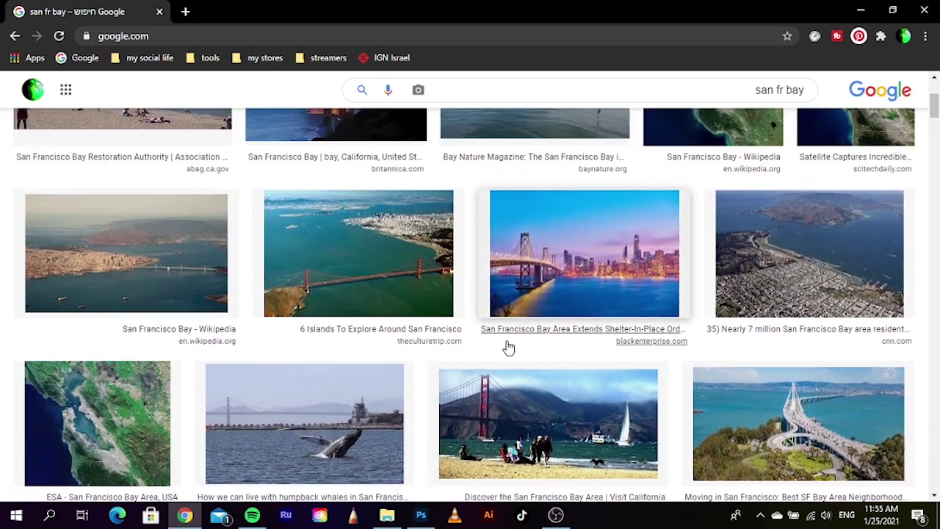
scroll(507, 348, "up", 2)
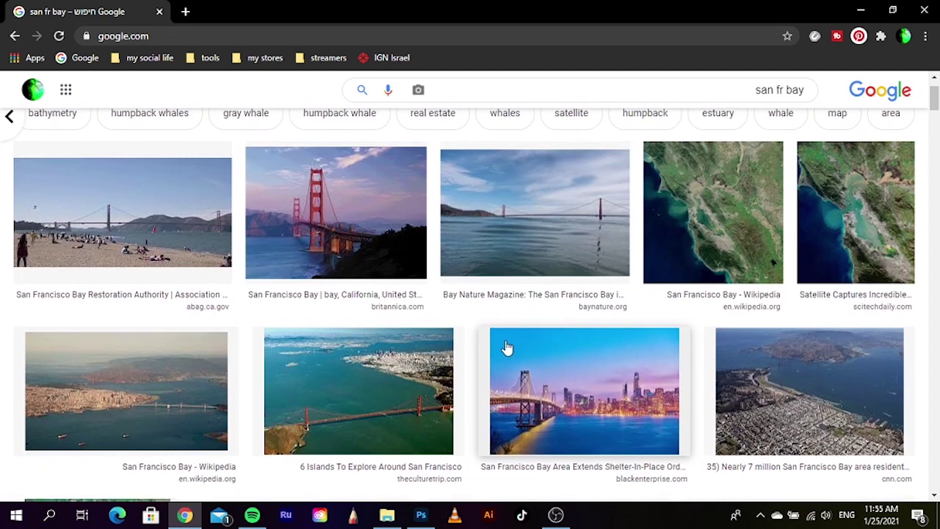
scroll(506, 348, "up", 1)
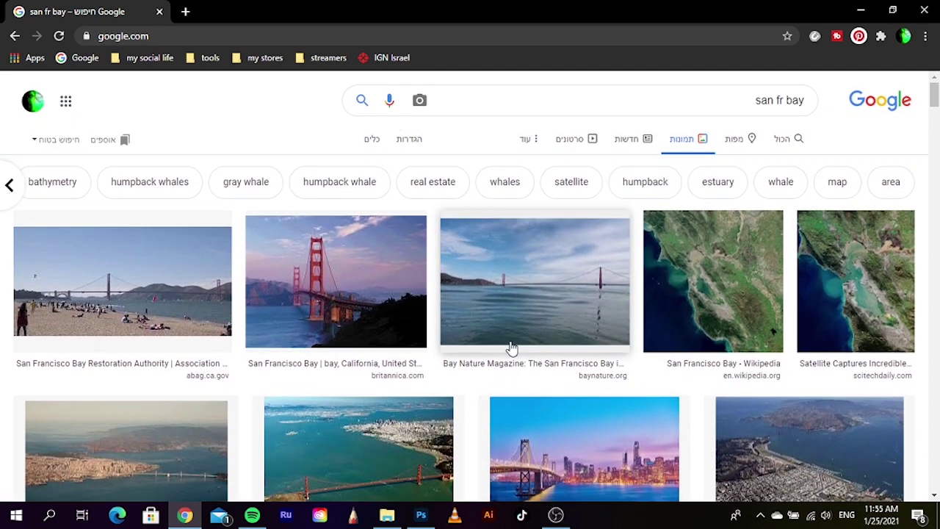
Change the image search query to 'san francisco bay' and run it
left_click(748, 105)
type("san f")
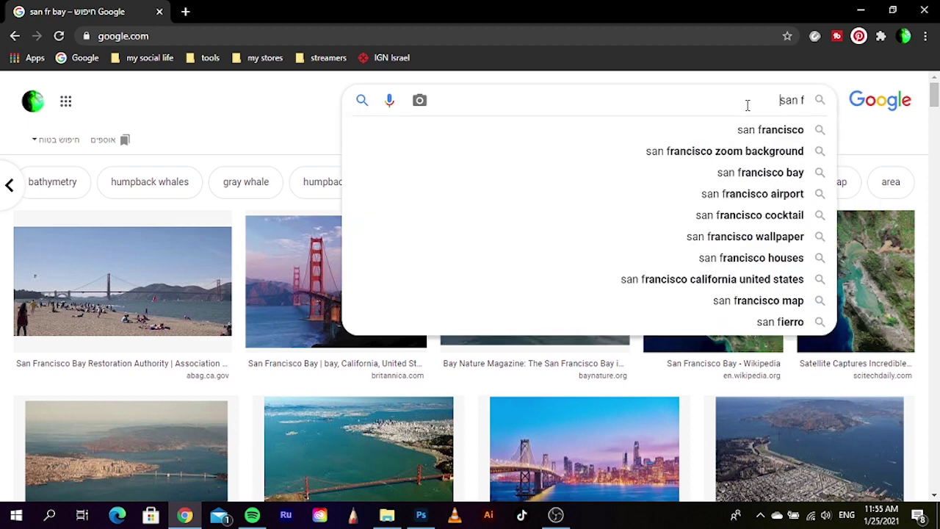
type("r")
key("Down")
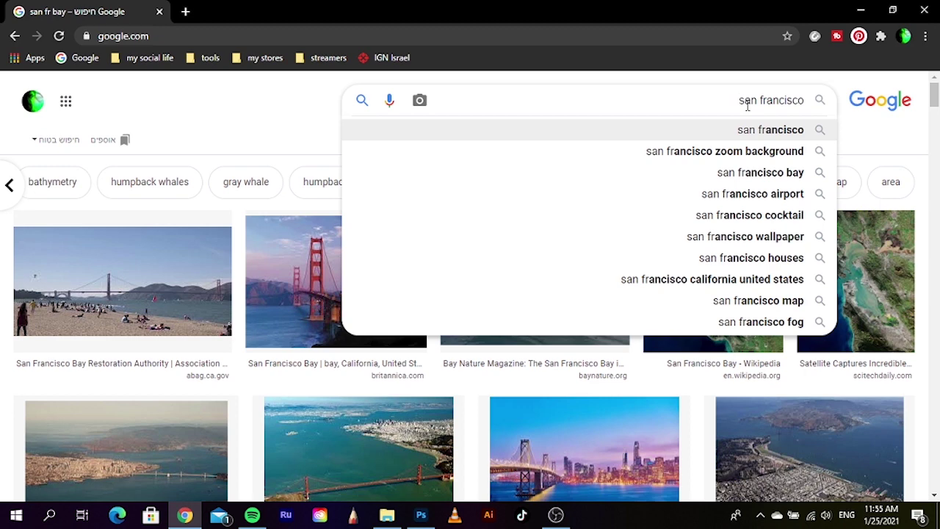
type(" bat")
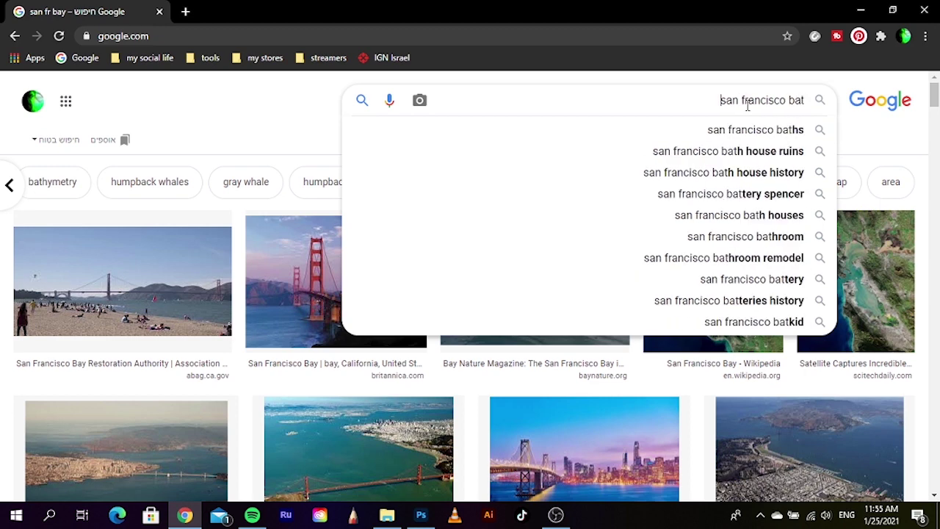
key("BackSpace")
type("y")
key("Return")
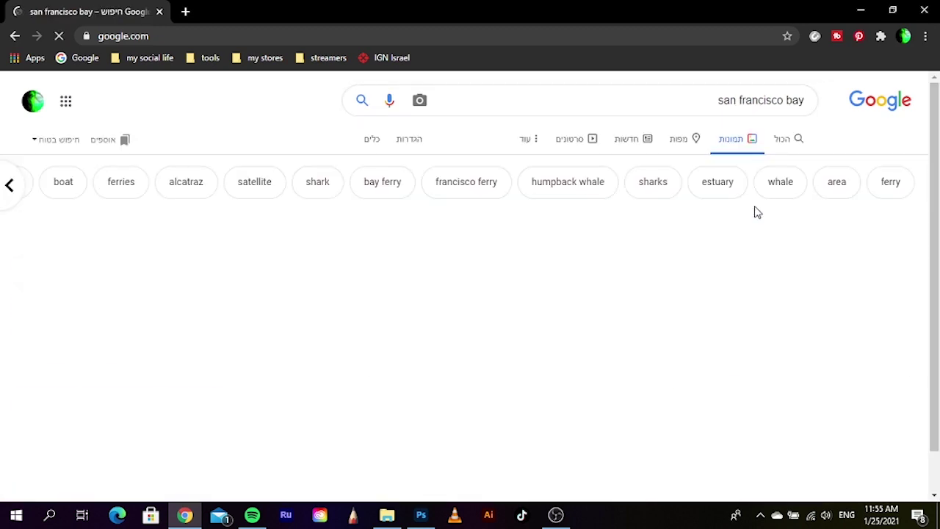
Preview a skyline-across-the-bay photo and a related SF skyline image, then close the preview
scroll(507, 351, "down", 1)
scroll(368, 353, "down", 1)
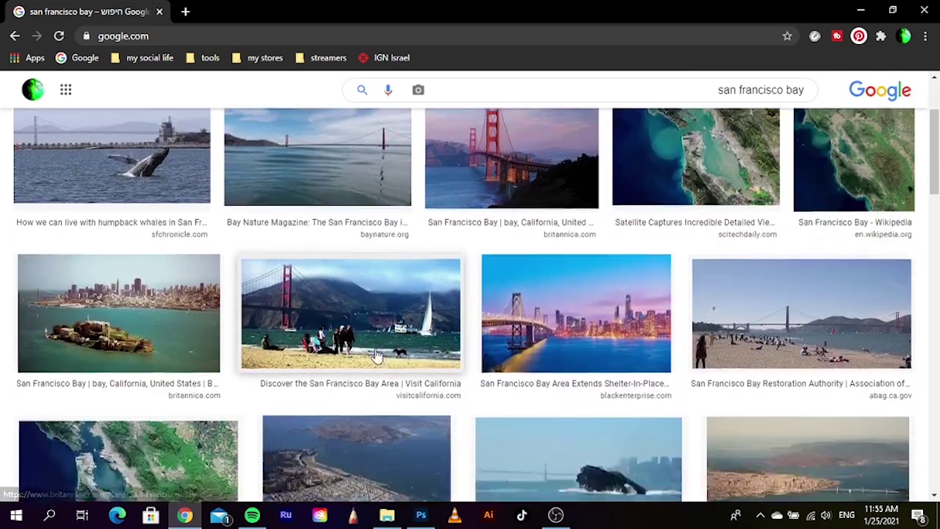
scroll(232, 341, "down", 1)
scroll(360, 371, "down", 2)
scroll(477, 384, "down", 1)
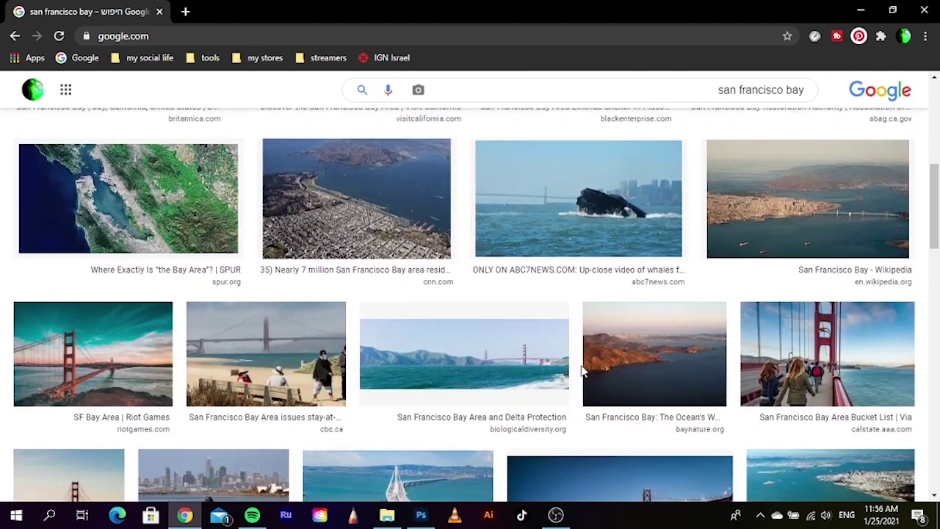
scroll(388, 361, "down", 2)
scroll(313, 349, "down", 1)
scroll(312, 349, "down", 1)
scroll(183, 330, "down", 1)
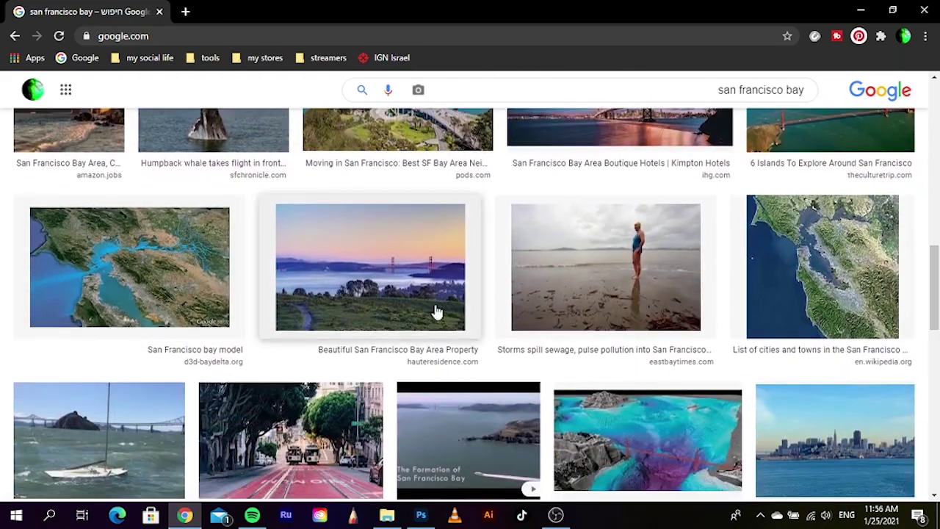
scroll(436, 311, "down", 2)
scroll(668, 325, "down", 1)
scroll(514, 340, "down", 2)
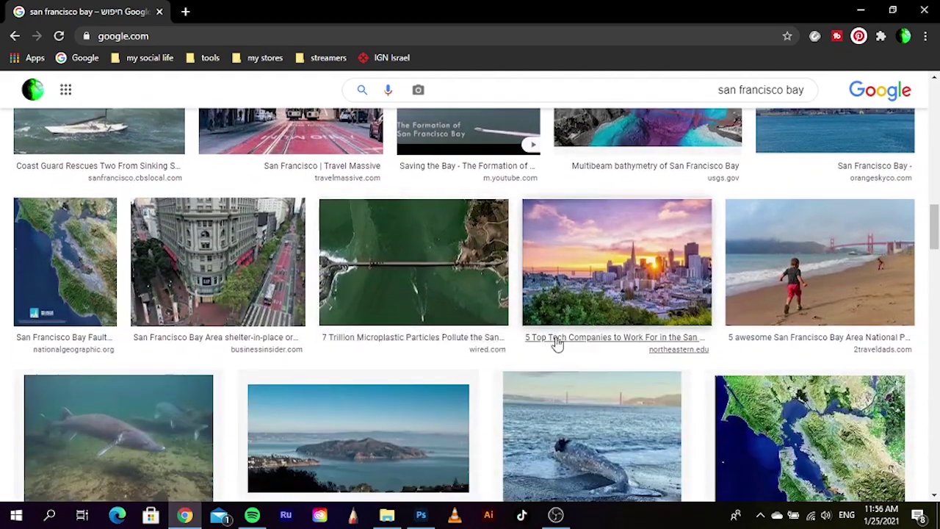
scroll(413, 349, "down", 1)
scroll(535, 346, "up", 2)
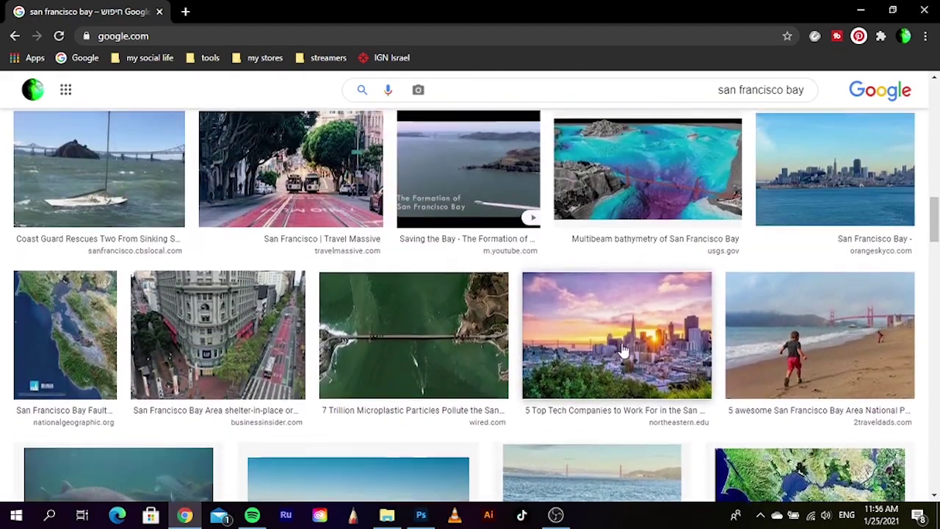
scroll(651, 342, "up", 2)
left_click(838, 316)
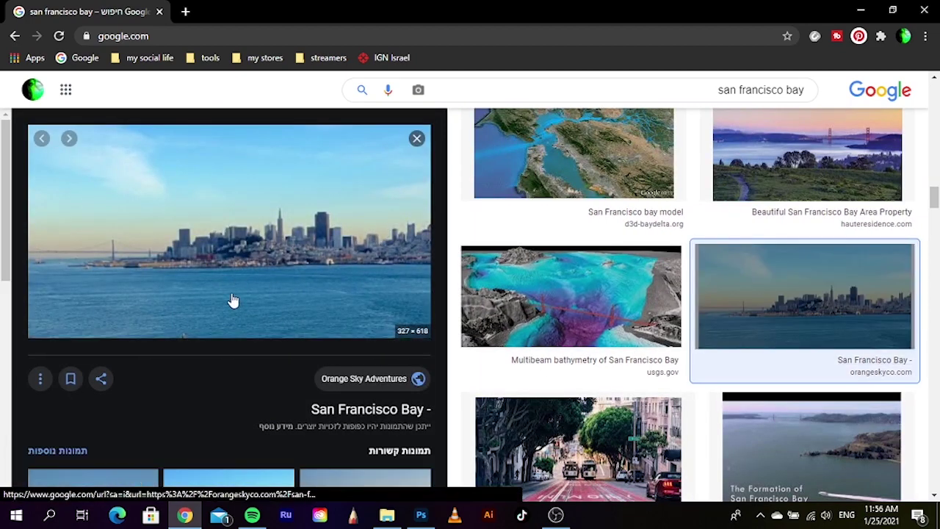
scroll(250, 352, "down", 1)
scroll(250, 400, "down", 2)
scroll(237, 414, "down", 1)
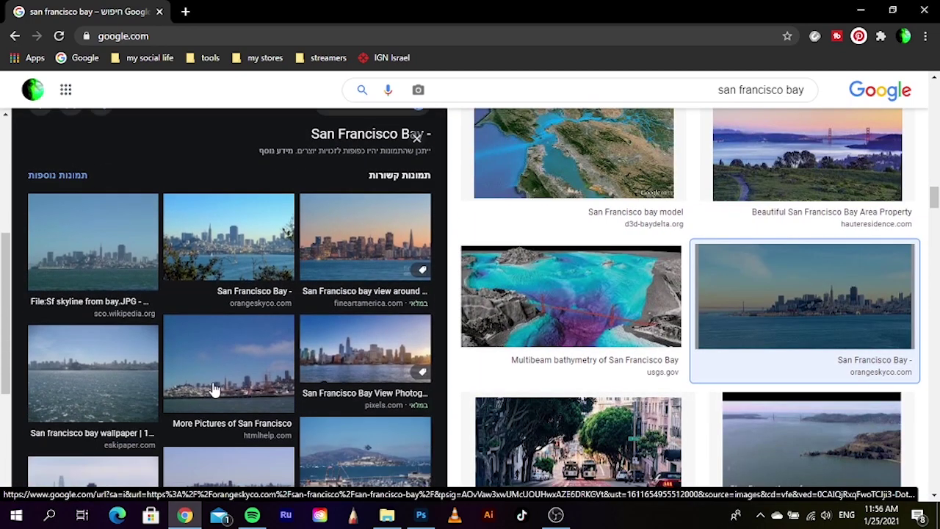
left_click(94, 246)
scroll(242, 404, "down", 2)
scroll(255, 396, "down", 2)
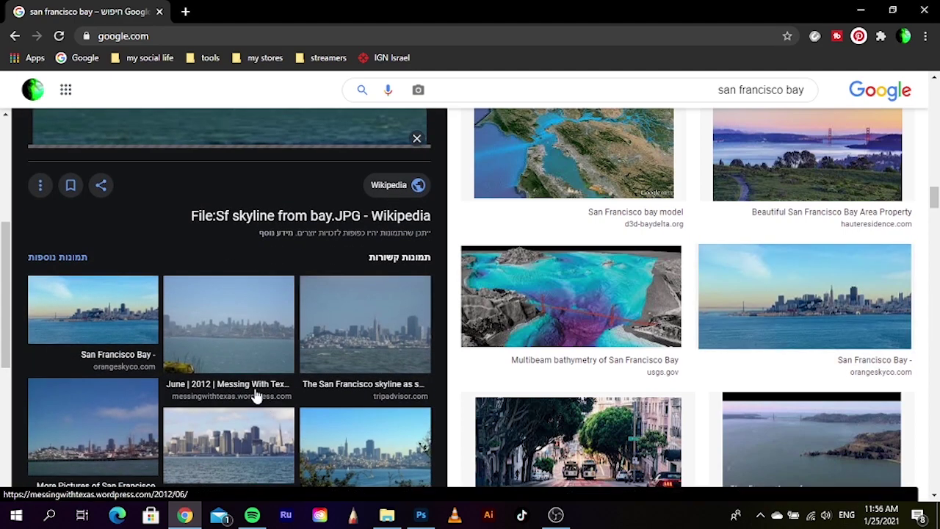
scroll(256, 396, "up", 3)
left_click(416, 139)
scroll(646, 236, "up", 5)
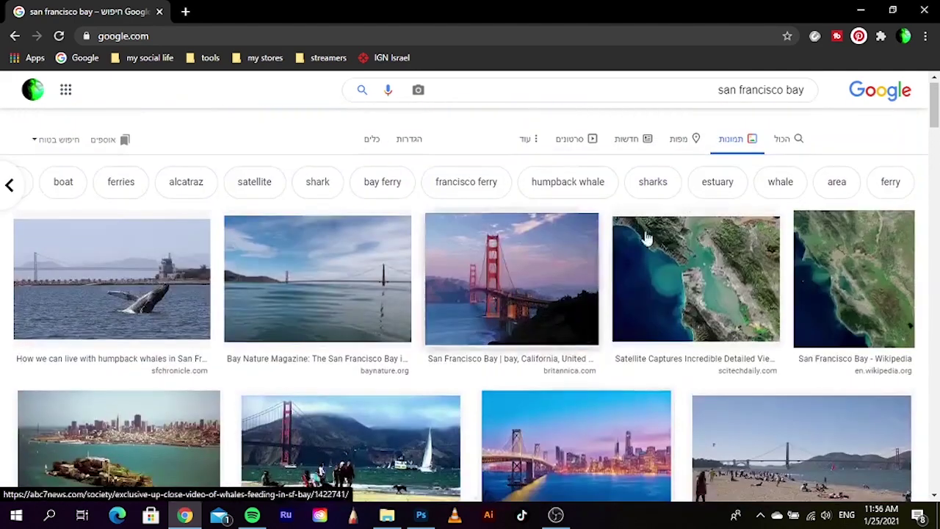
left_click_drag(717, 100, 808, 100)
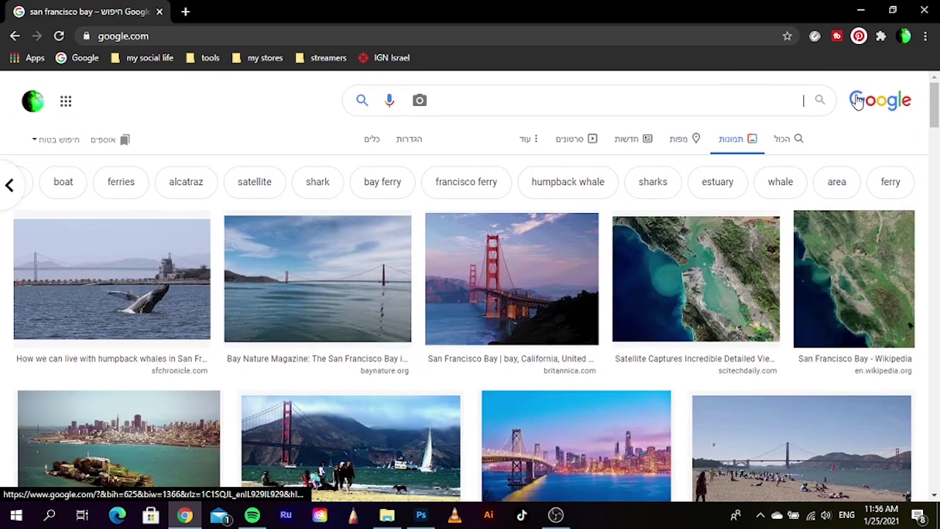
type("san fran")
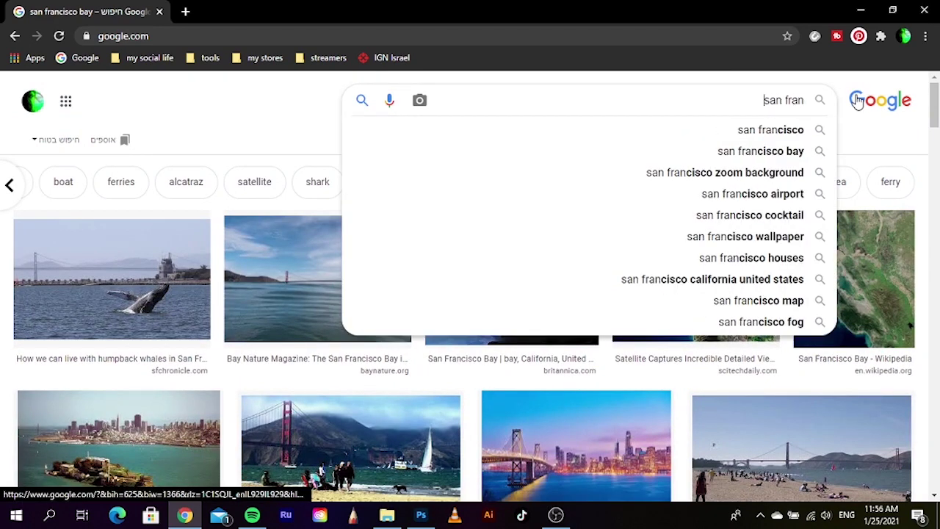
type("cisco ")
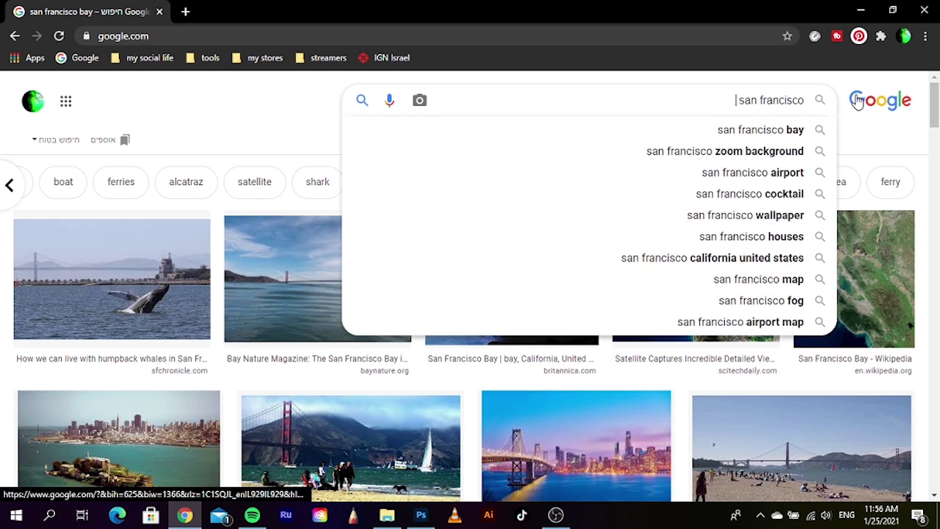
type("backgr")
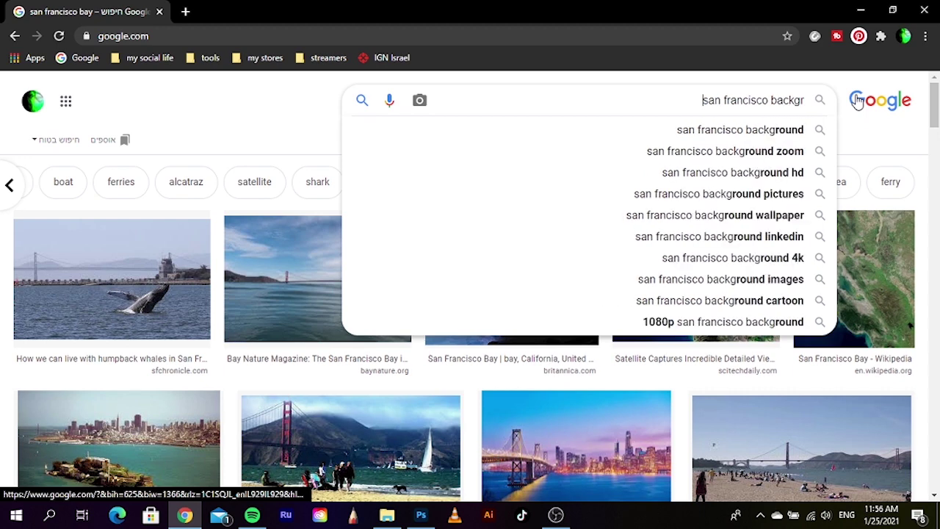
type("ound")
key("Return")
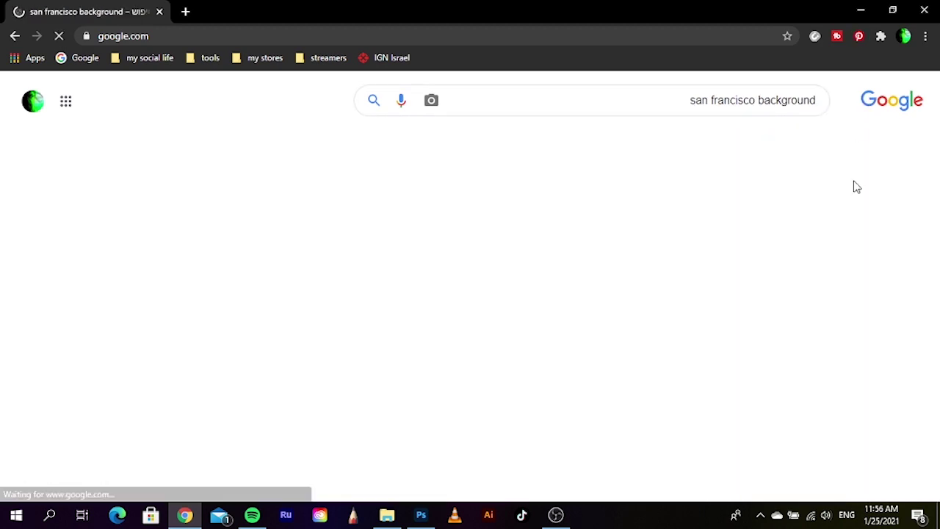
scroll(441, 354, "down", 1)
scroll(373, 390, "down", 2)
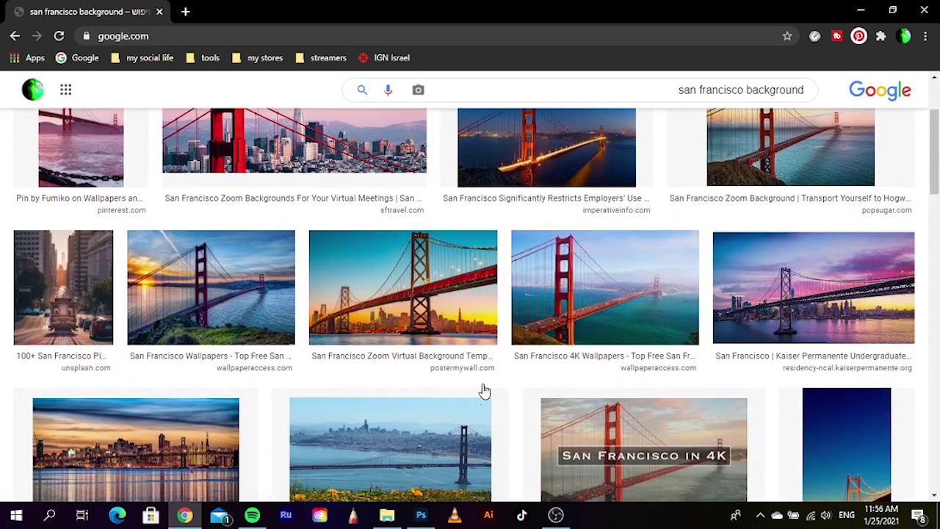
scroll(483, 390, "down", 3)
scroll(495, 378, "down", 2)
scroll(497, 367, "down", 2)
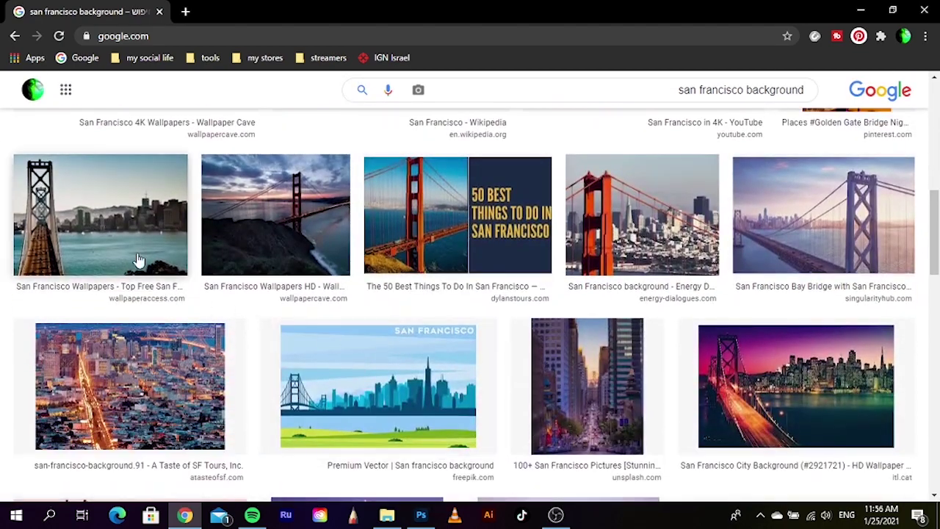
scroll(515, 357, "down", 2)
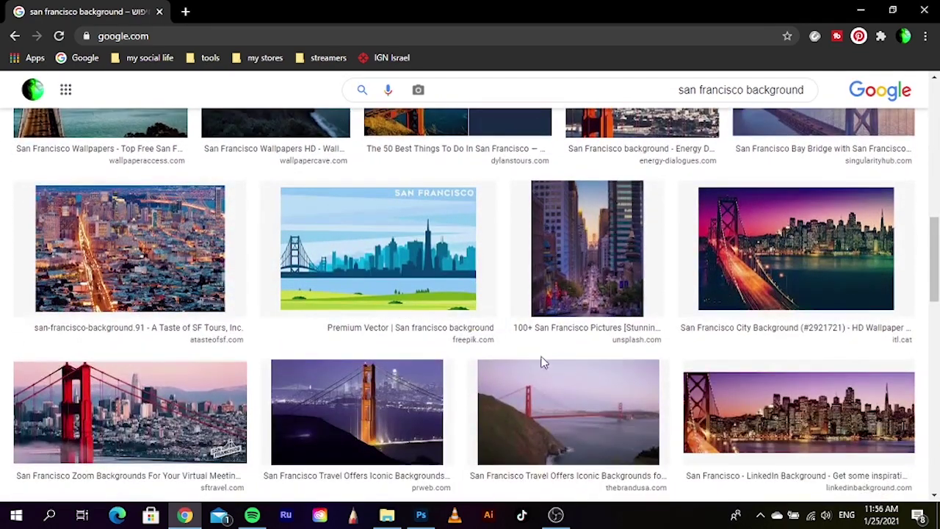
scroll(543, 357, "down", 1)
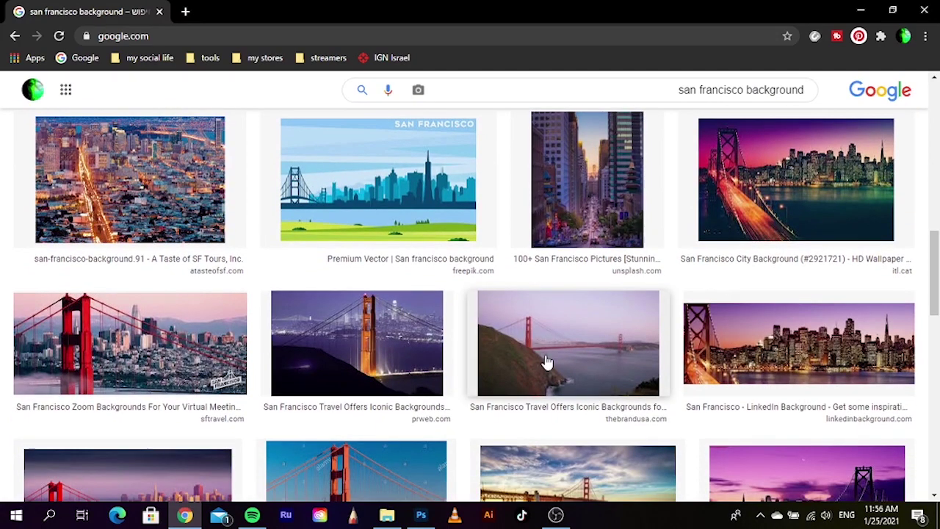
scroll(547, 362, "down", 1)
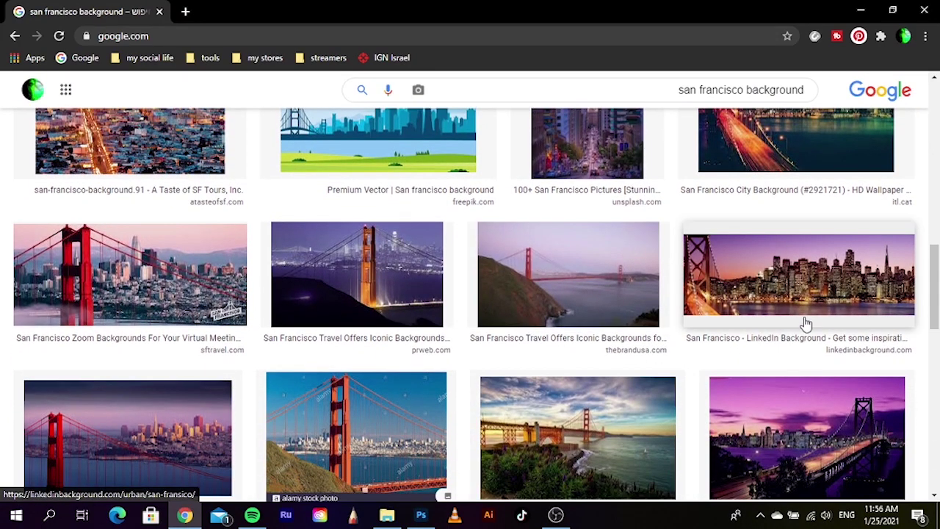
left_click(826, 294)
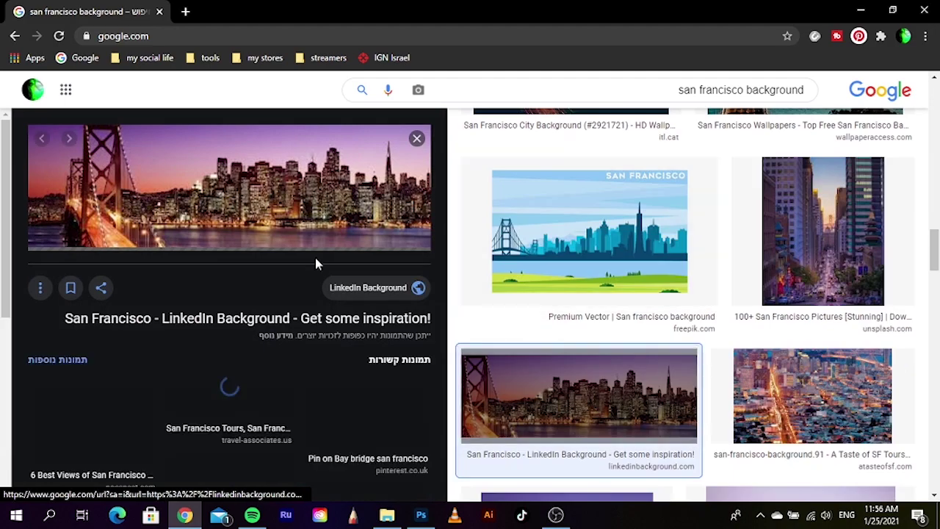
scroll(271, 368, "down", 1)
scroll(273, 374, "down", 1)
scroll(281, 374, "down", 2)
scroll(286, 369, "down", 1)
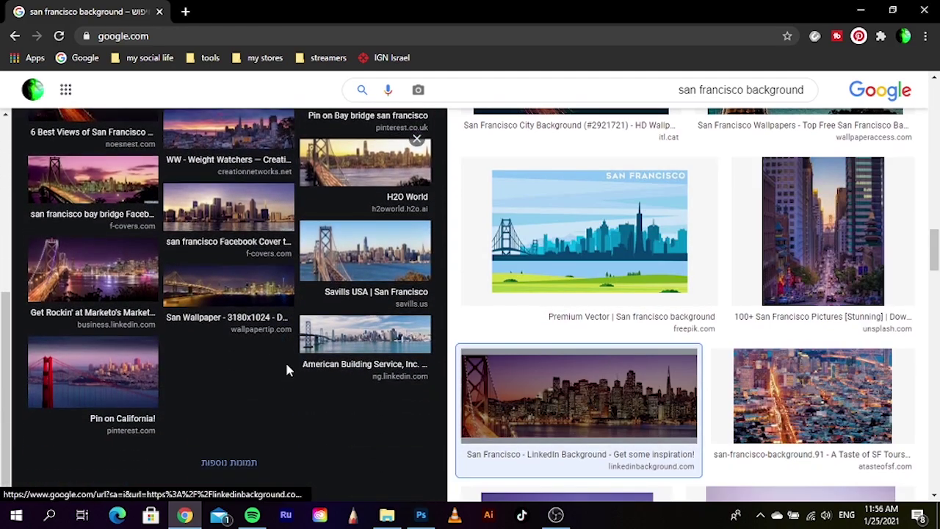
scroll(366, 338, "up", 5)
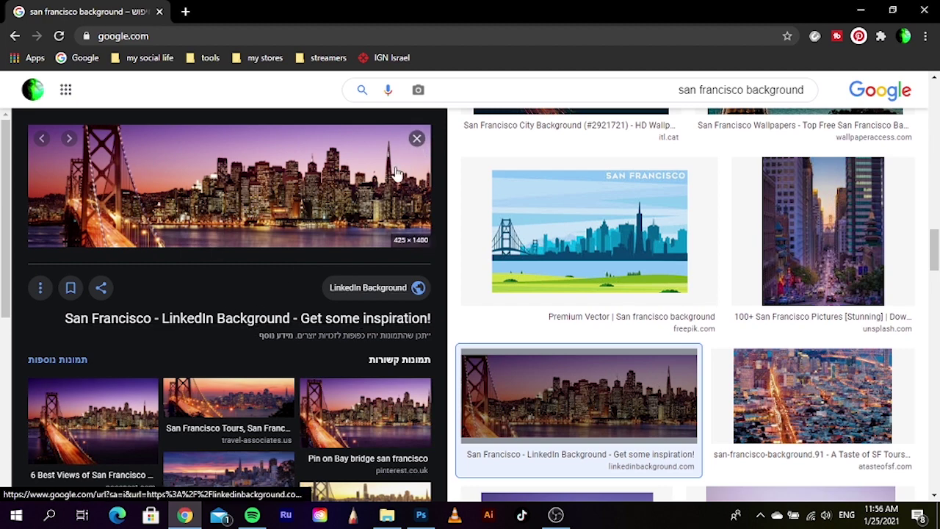
left_click(416, 139)
scroll(441, 385, "down", 2)
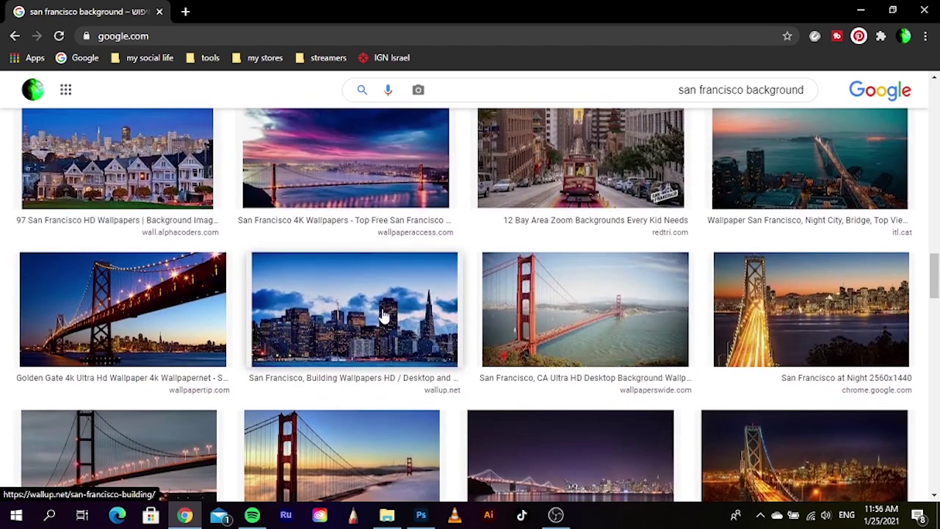
Save the blue-sky 413572-San_Francisco-building-748x421 skyline image to the Desktop
scroll(382, 315, "down", 1)
left_click(373, 279)
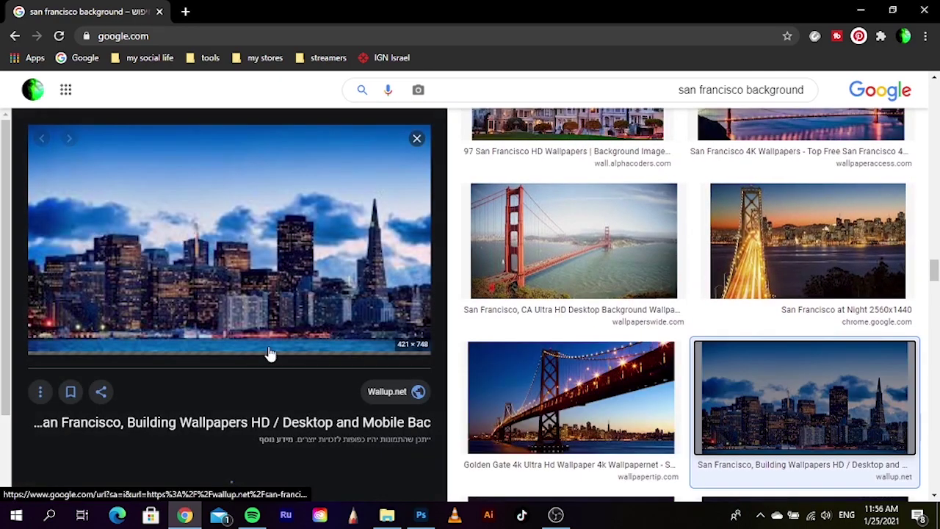
right_click(266, 304)
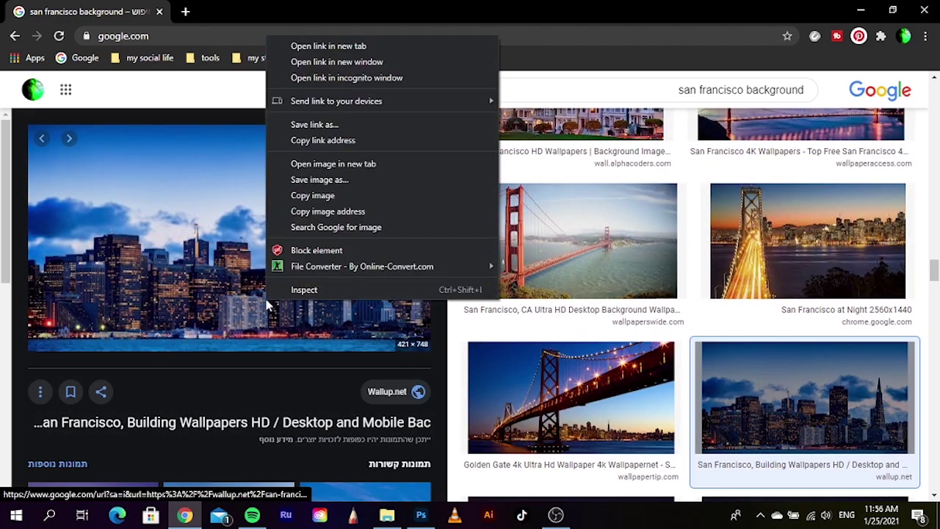
left_click(334, 196)
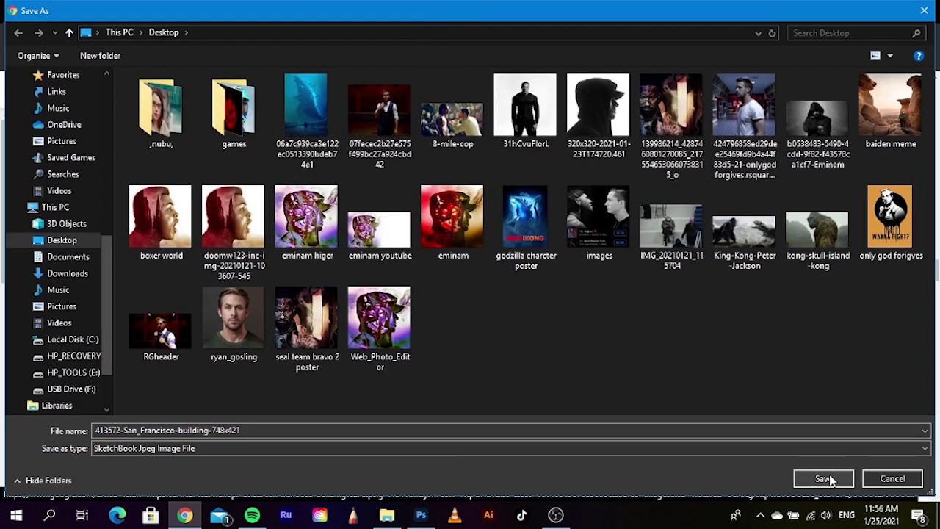
left_click(828, 479)
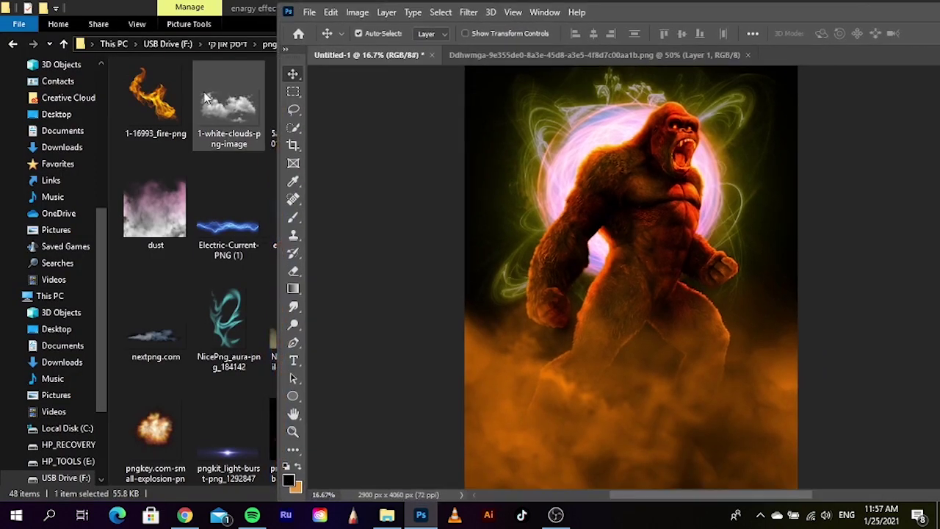
Drag 413572-San_Francisco-building-748x421.jpg from the Desktop into Photoshop and maximize the window
left_click(116, 14)
left_click(860, 9)
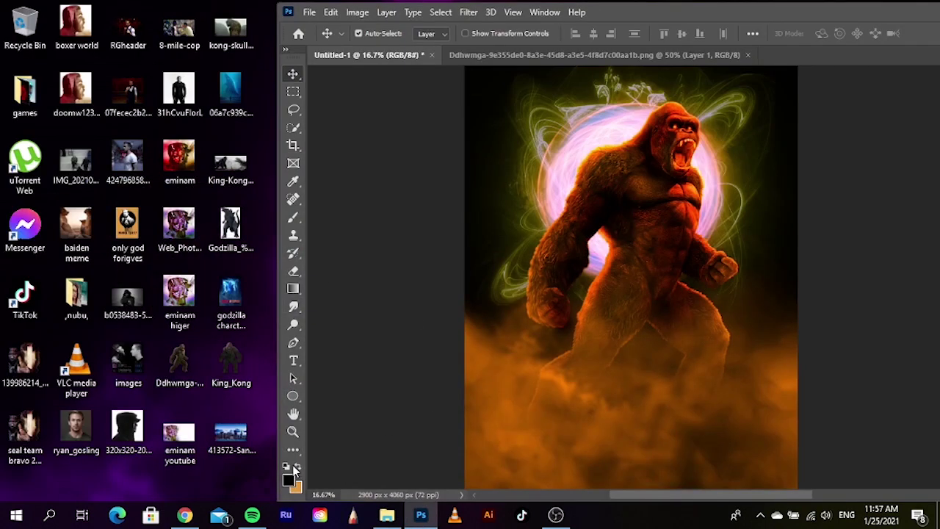
left_click_drag(768, 70, 780, 77)
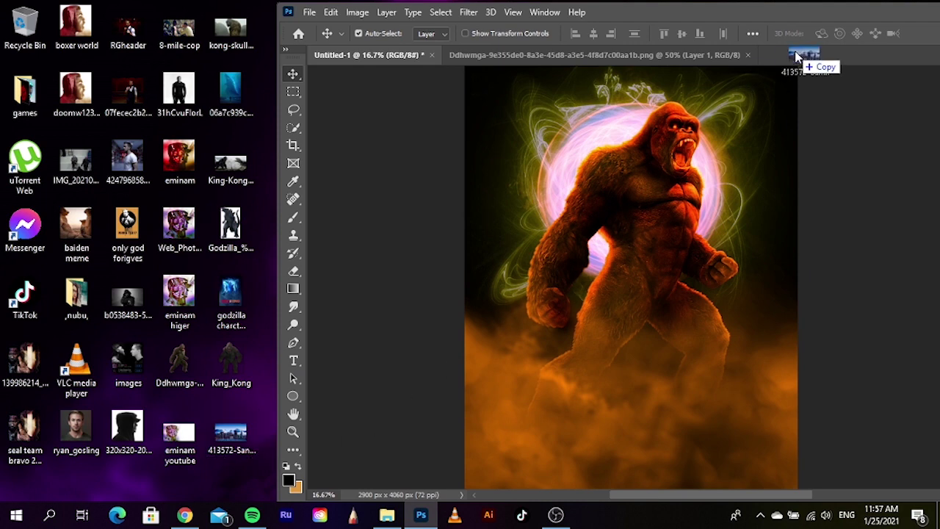
left_click_drag(772, 9, 769, 15)
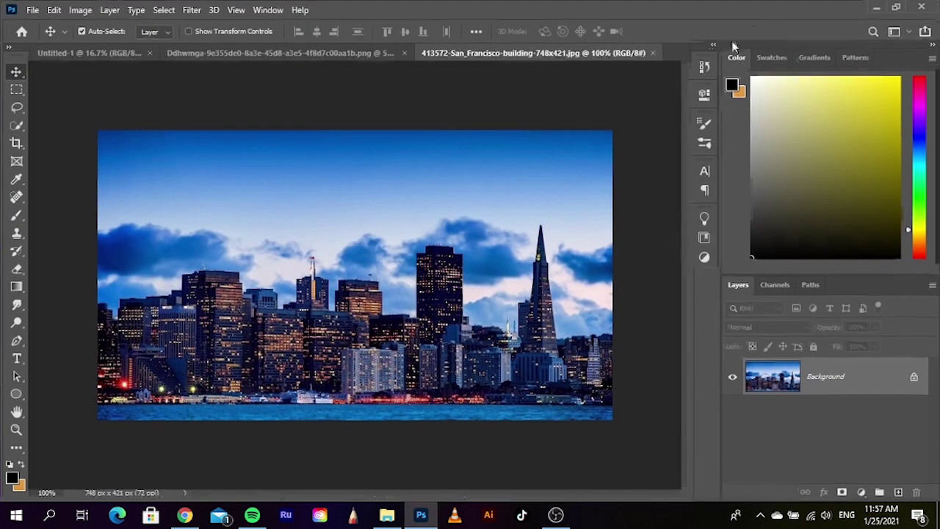
double_click(769, 12)
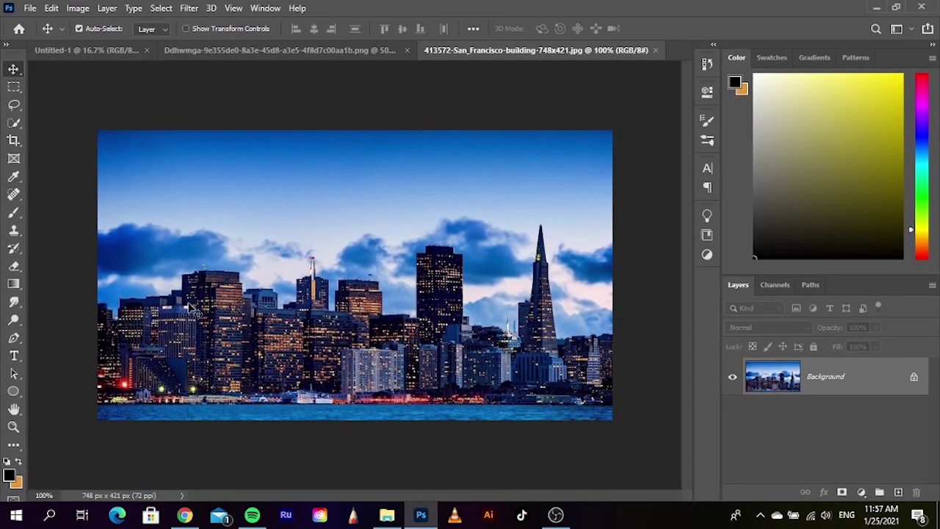
Quick-select the sky from the upper-left clouds across to the pyramid tower
left_click(13, 213)
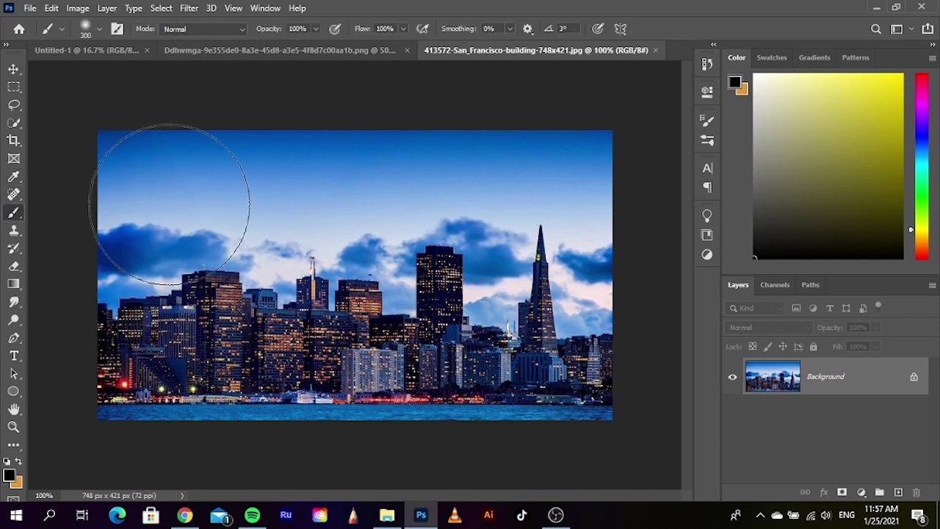
left_click(13, 123)
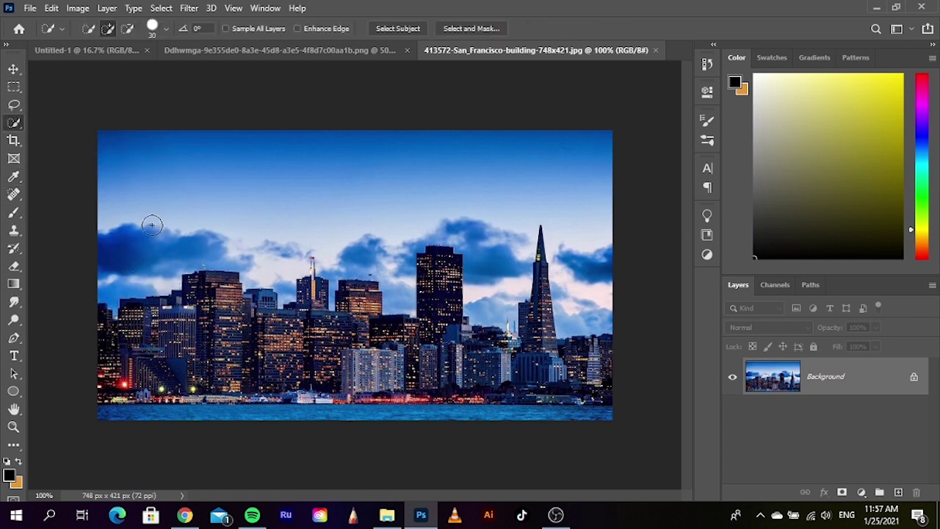
left_click_drag(140, 233, 139, 228)
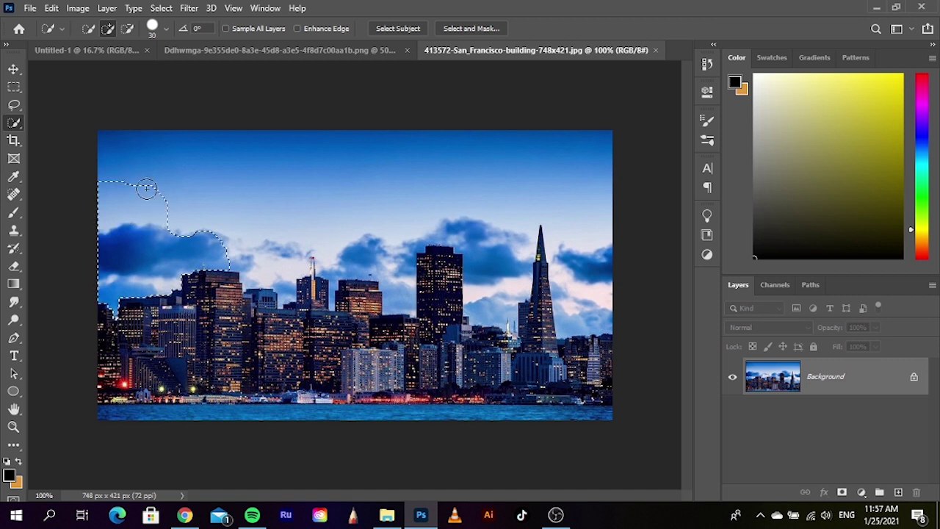
left_click_drag(146, 190, 289, 194)
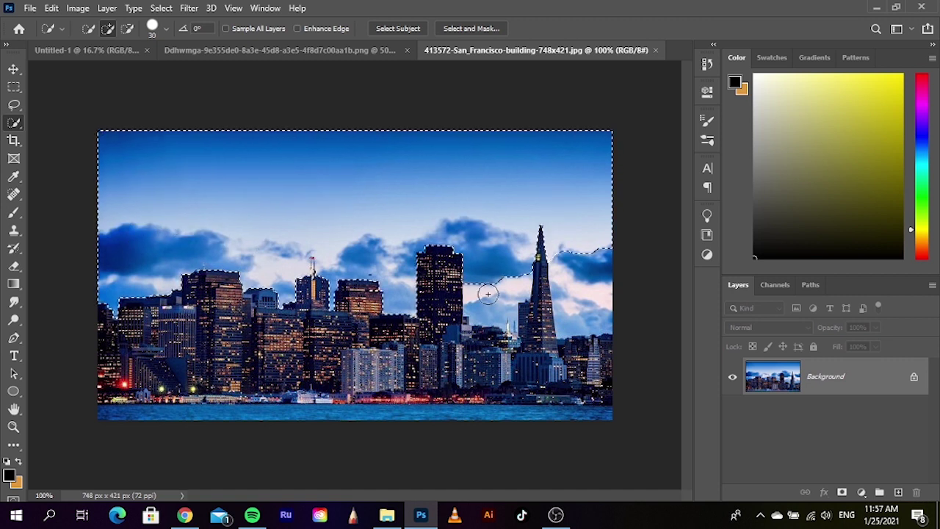
mouse_move(487, 294)
left_mouse_down()
mouse_move(590, 238)
mouse_move(573, 265)
mouse_move(582, 279)
left_mouse_up()
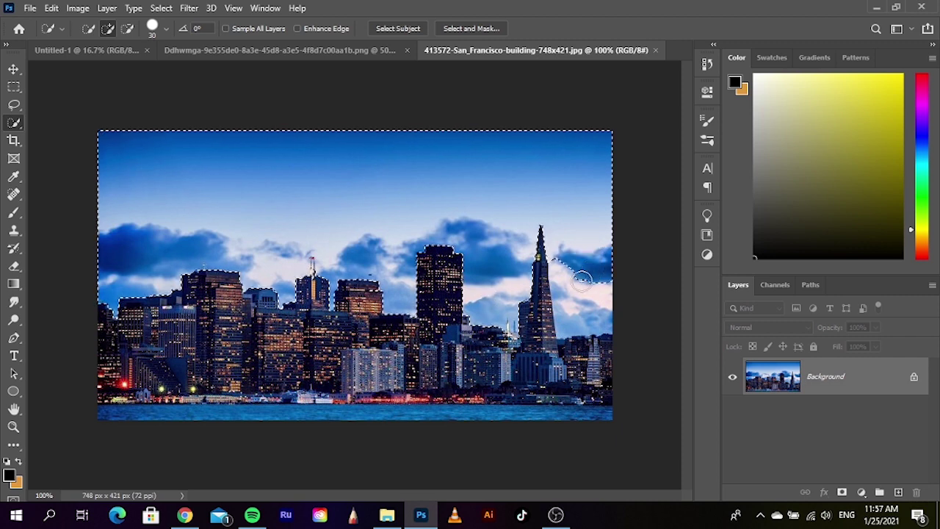
scroll(529, 330, "up", 1)
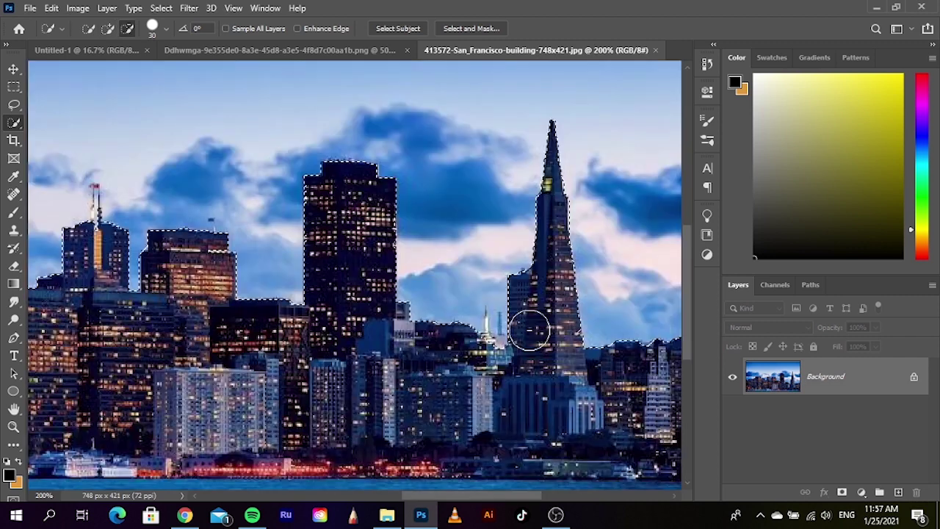
scroll(334, 264, "left", 2)
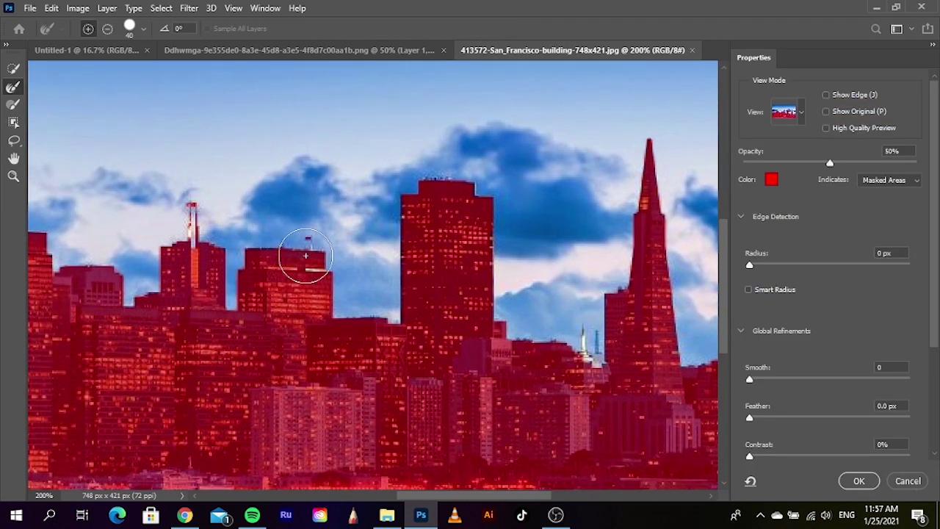
Inspect the building edges in Select and Mask, accept the sky selection and zoom out
left_click_drag(490, 355, 390, 331)
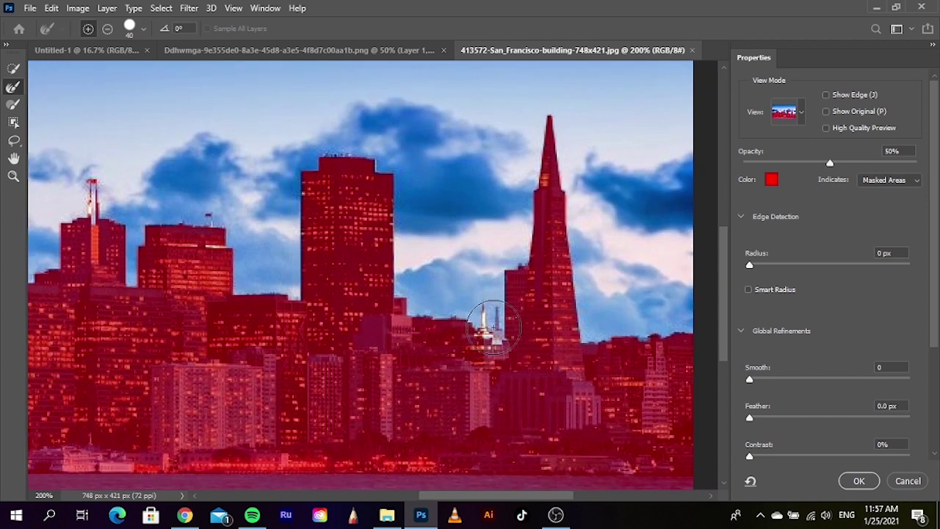
scroll(563, 365, "right", 2)
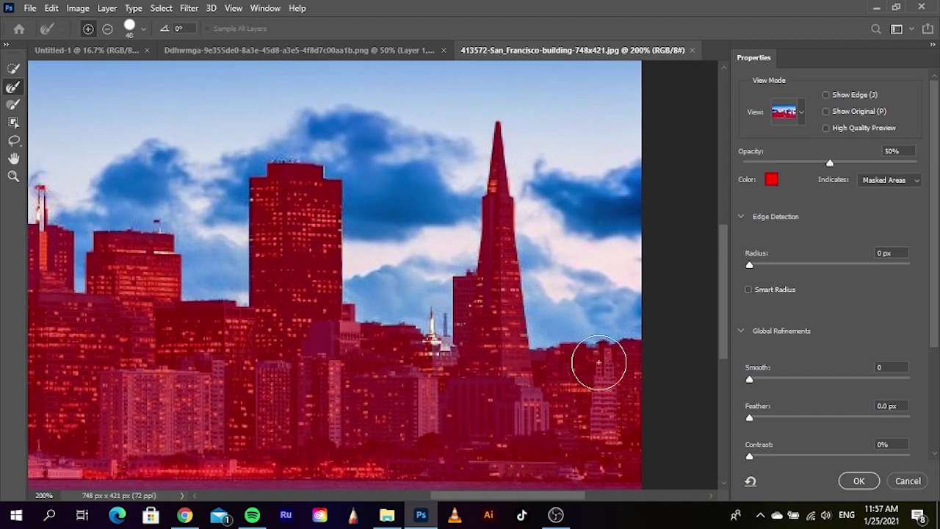
left_click_drag(282, 362, 562, 331)
left_click_drag(272, 317, 368, 316)
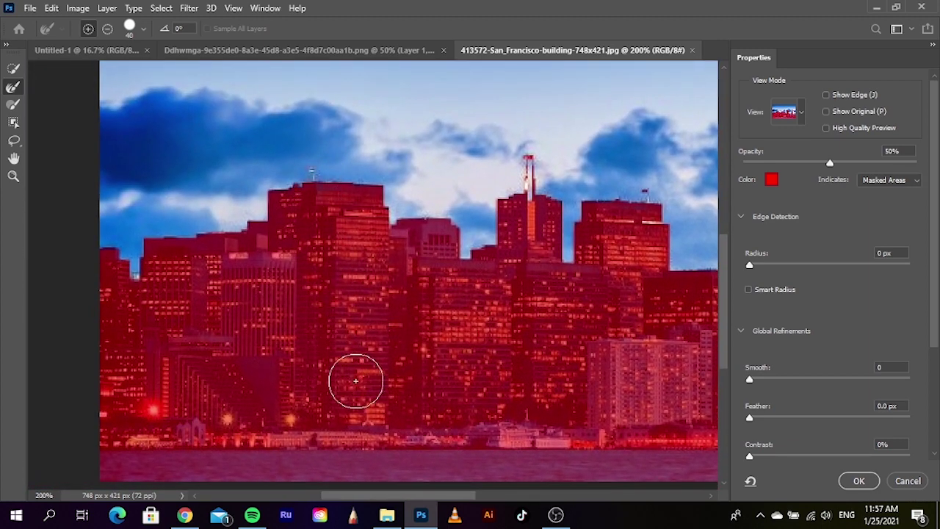
left_click(856, 481)
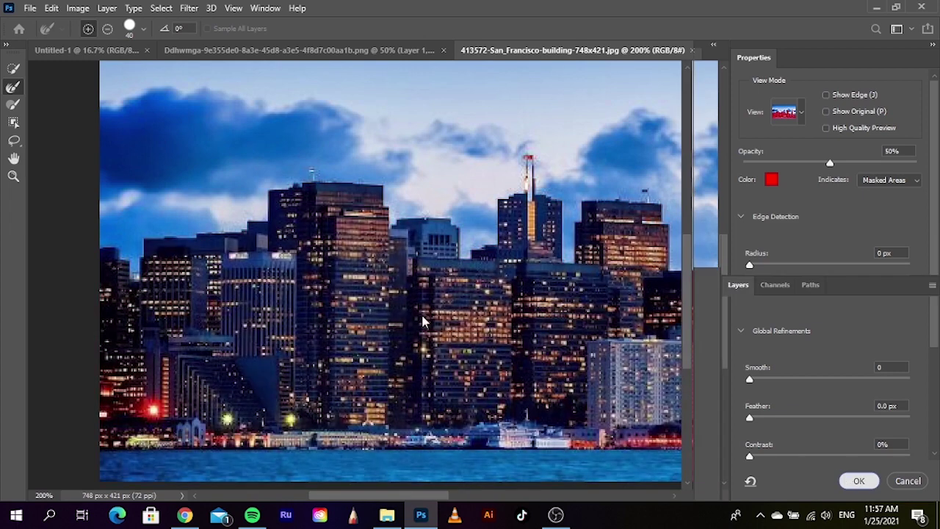
key("ctrl+minus")
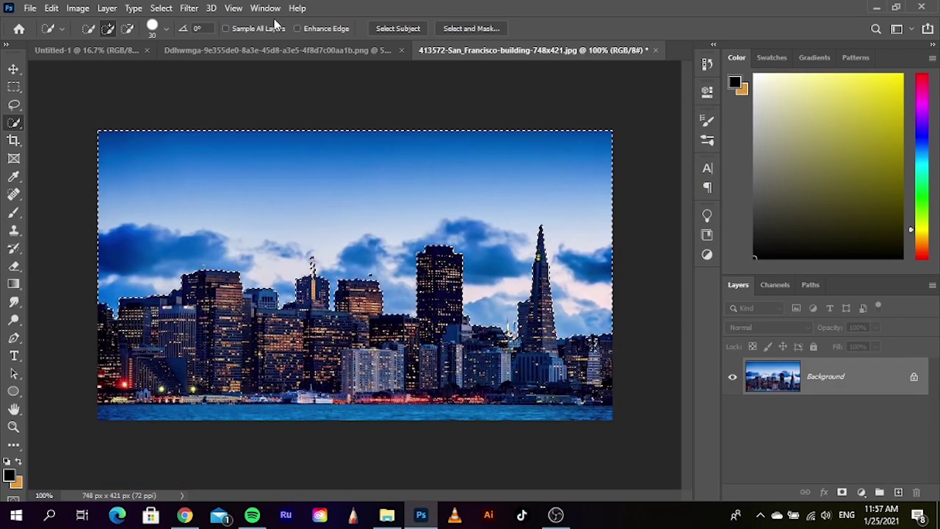
Invert the selection and drag the buildings onto the gorilla poster as a new layer
left_click(189, 8)
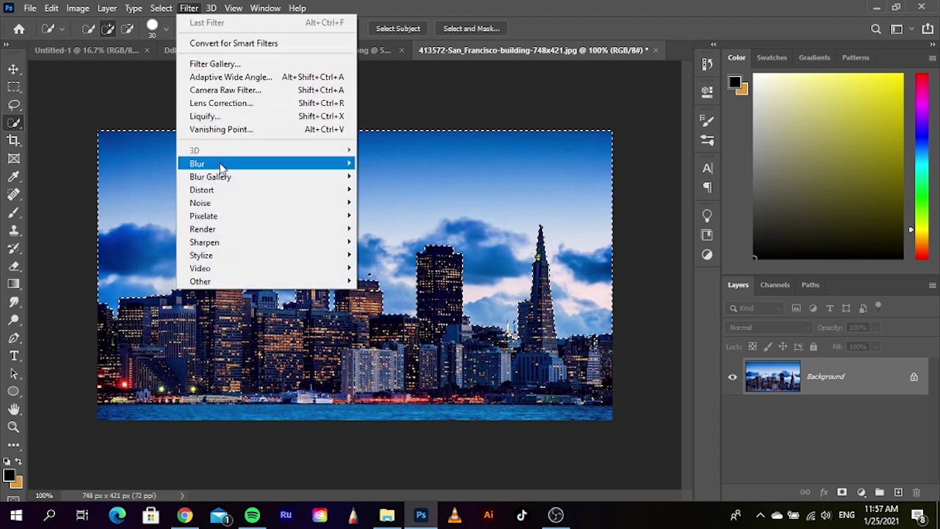
left_click(170, 62)
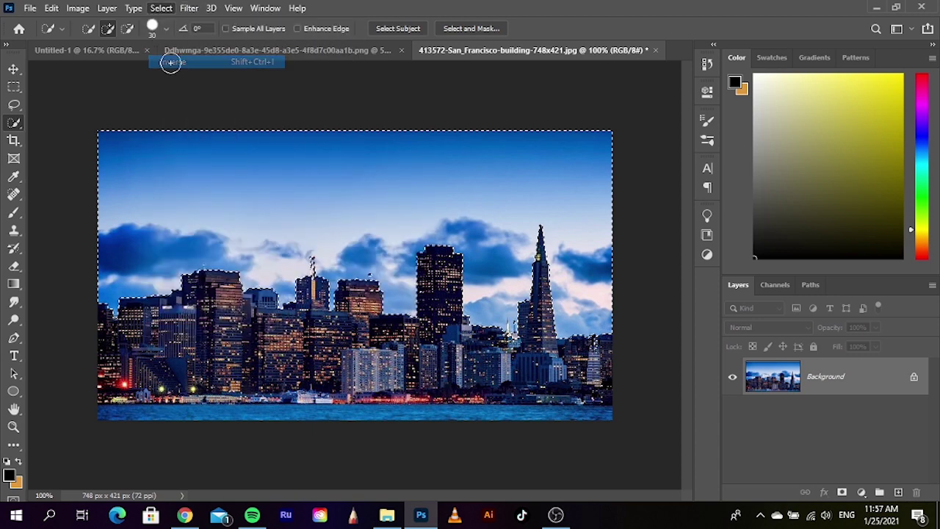
left_click(13, 68)
mouse_move(373, 357)
left_mouse_down()
mouse_move(332, 339)
mouse_move(144, 56)
left_mouse_up()
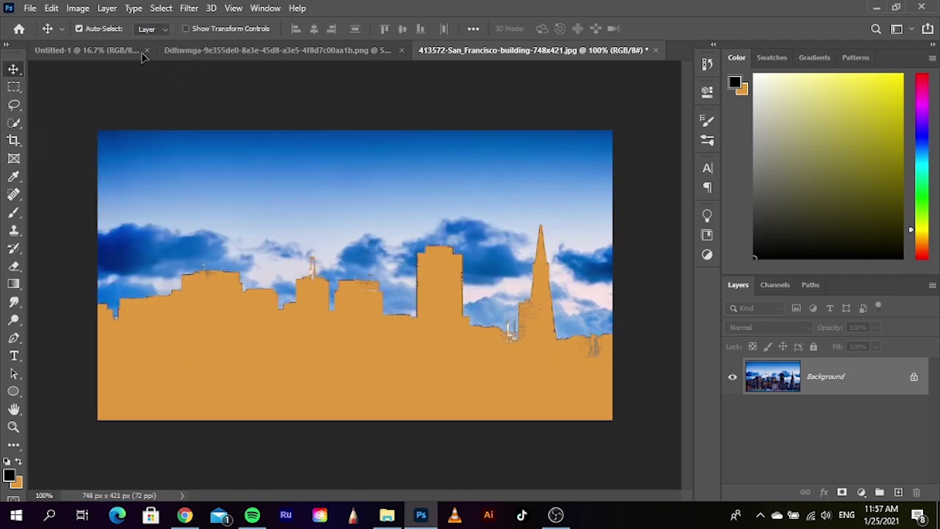
left_click_drag(350, 360, 551, 443)
Stretch the skyline across the poster bottom and move Layer 4 directly above Layer 1
key("ctrl+t")
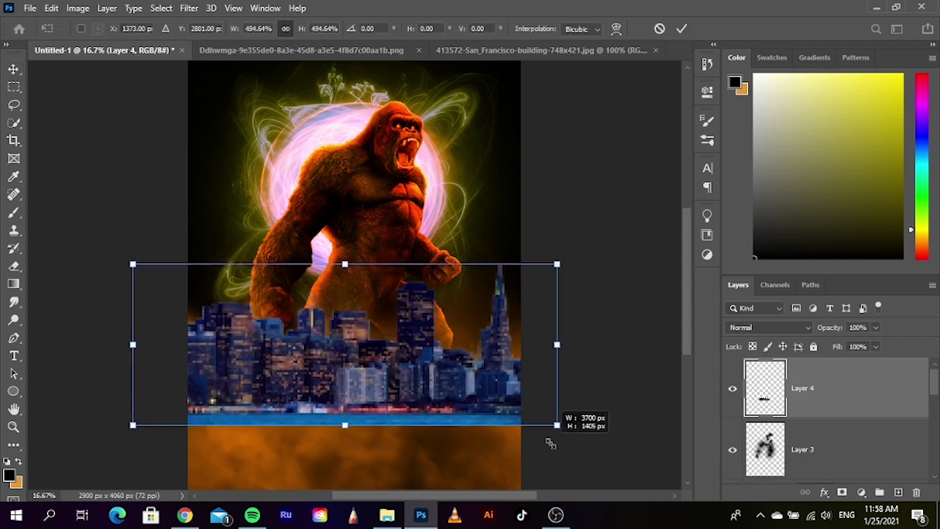
left_click_drag(448, 393, 454, 409)
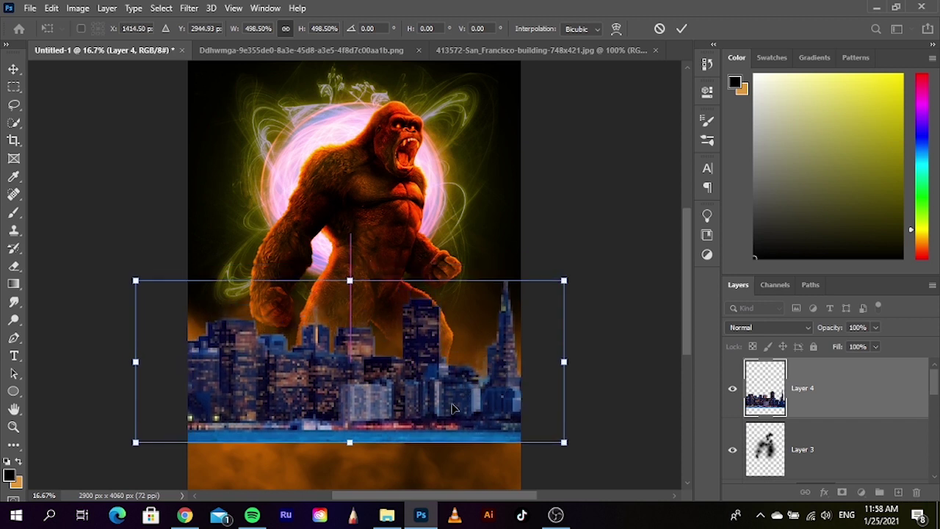
key("Return")
left_click_drag(830, 395, 827, 413)
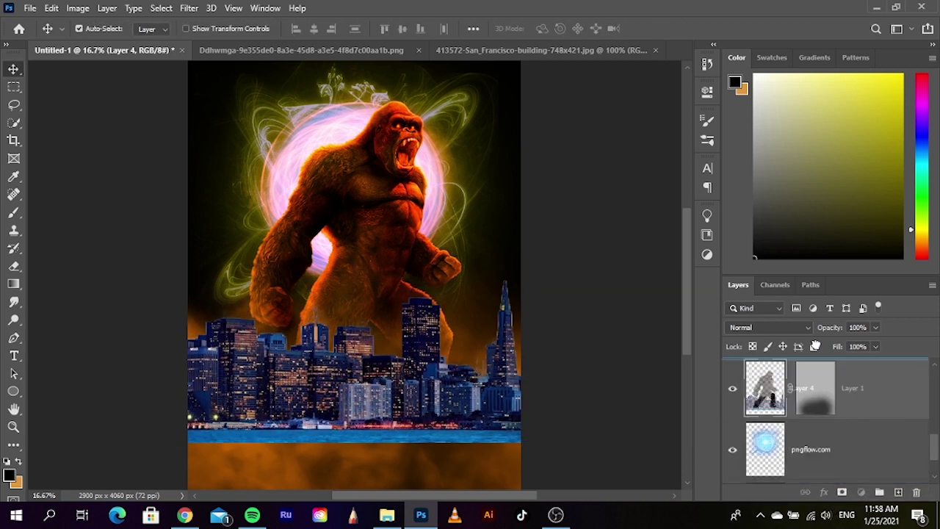
left_click_drag(826, 413, 808, 432)
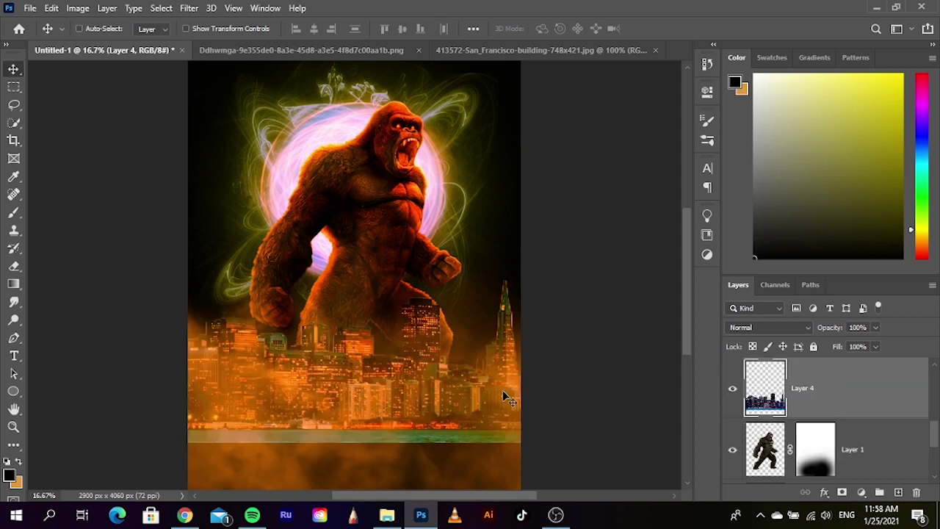
Enlarge the skyline from its centre, shift it up and right, and zoom out
key("ctrl+t")
left_click_drag(562, 280, 613, 262)
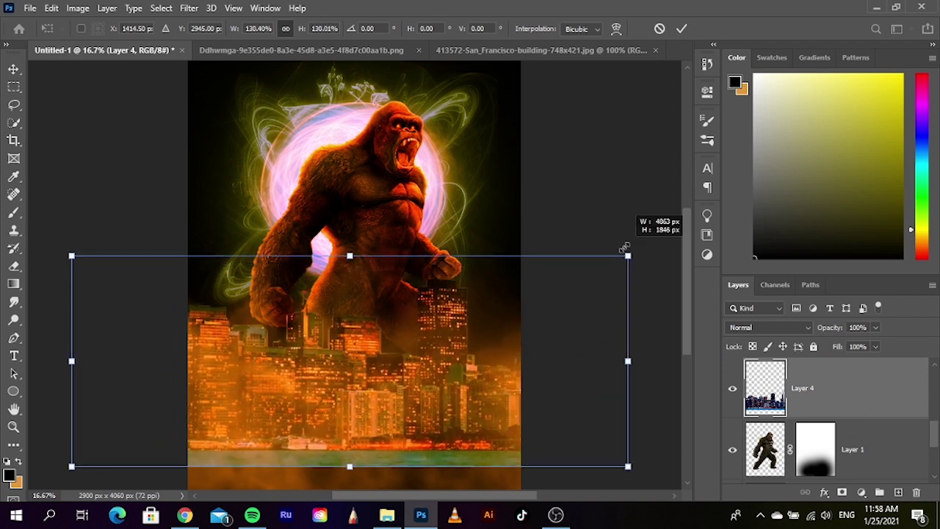
mouse_move(393, 364)
left_mouse_down()
mouse_move(419, 338)
mouse_move(424, 345)
mouse_move(426, 330)
left_mouse_up()
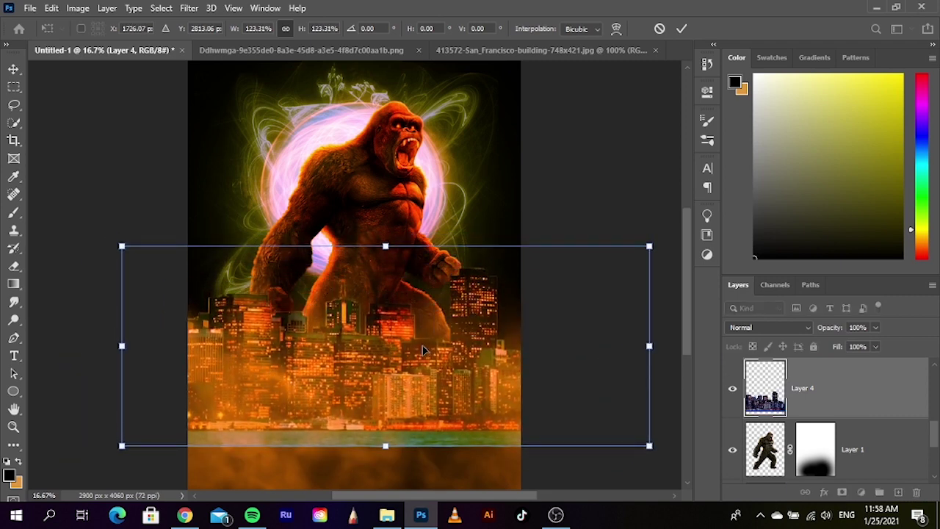
key("Return")
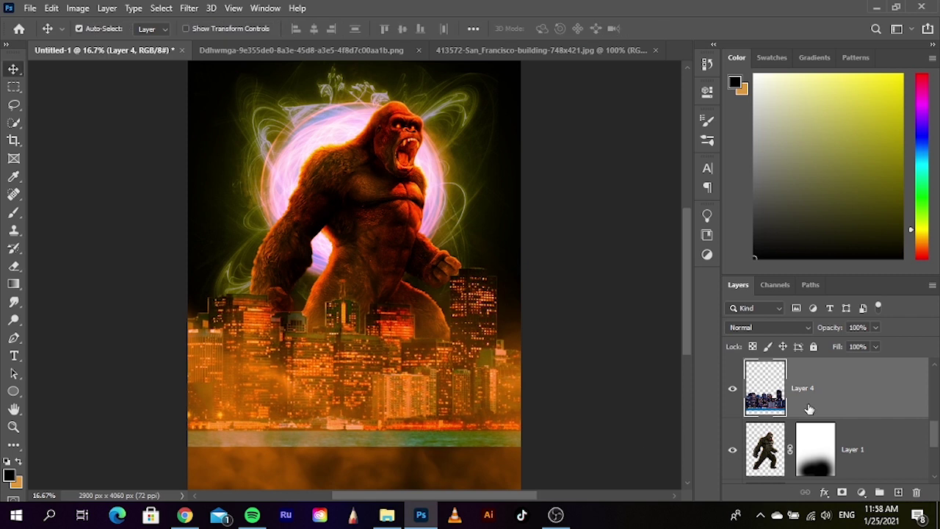
key("ctrl+minus")
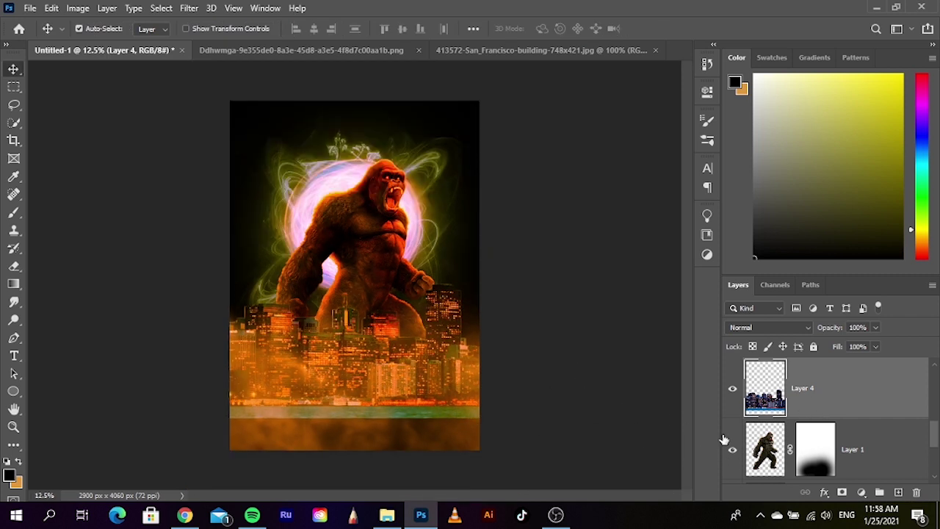
Scale the skyline to 121% and nudge it slightly right and down
key("ctrl+t")
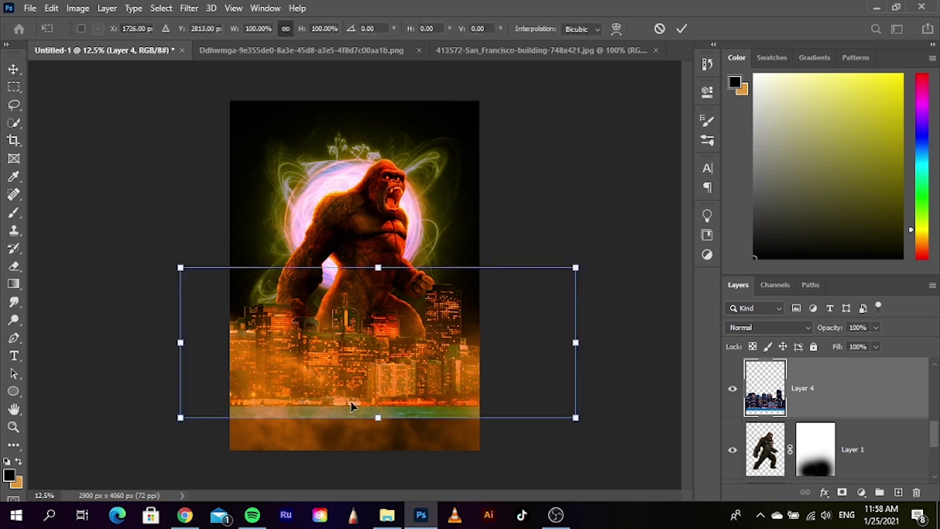
left_click_drag(379, 417, 379, 432)
left_click_drag(412, 397, 433, 417)
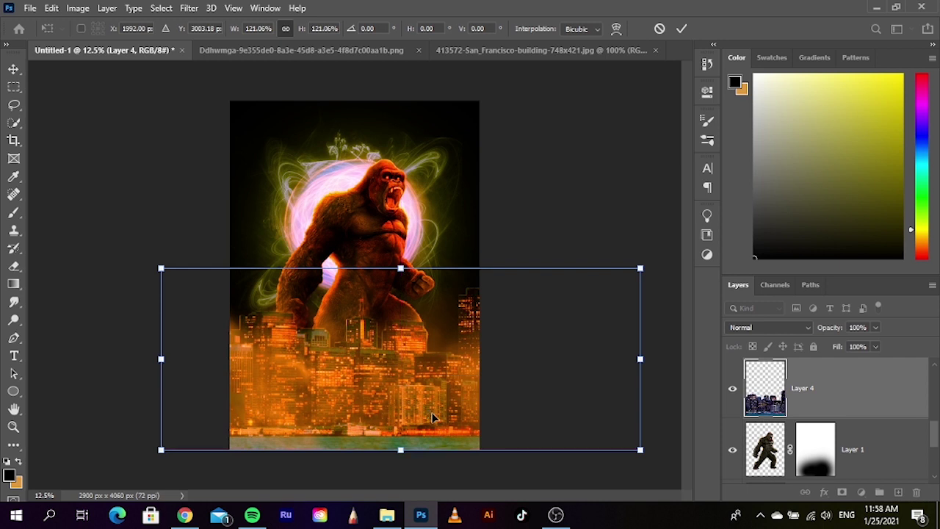
key("Return")
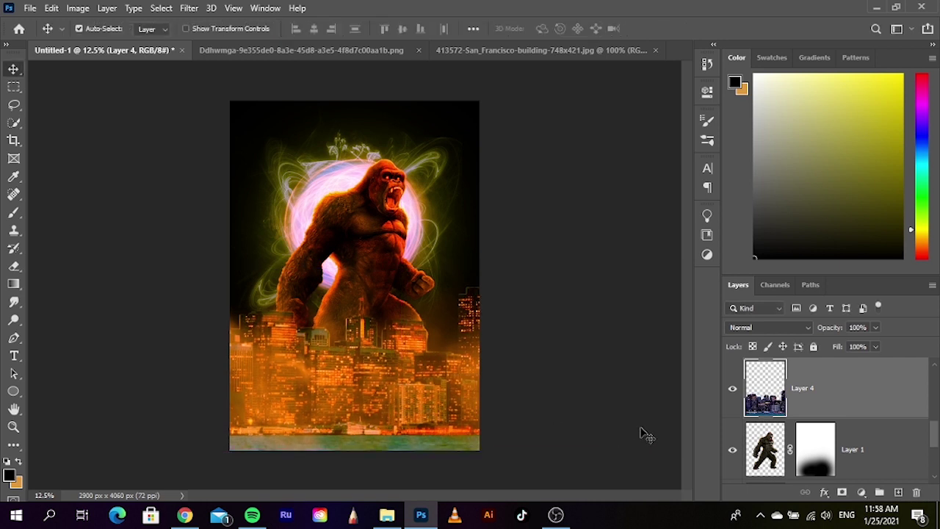
left_click(643, 437)
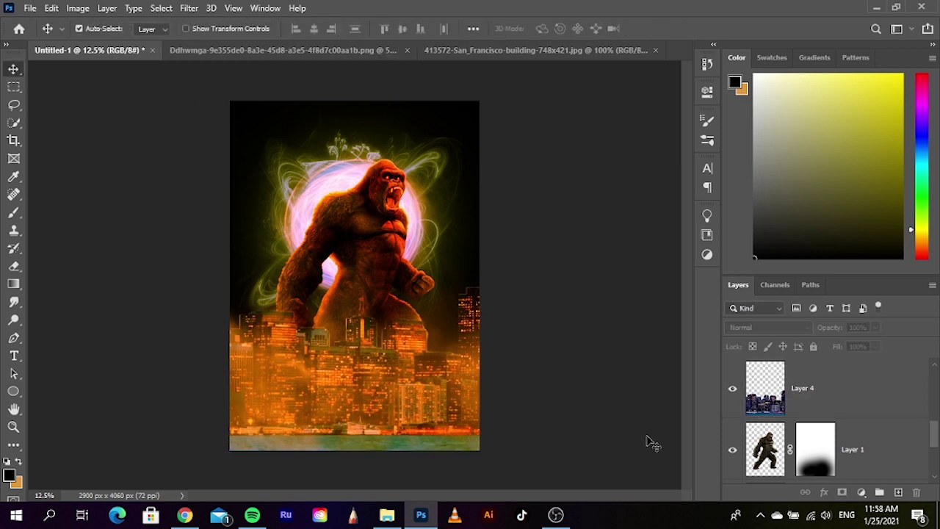
Move the 6724221 smoke layer down about 50 px
left_click(844, 402)
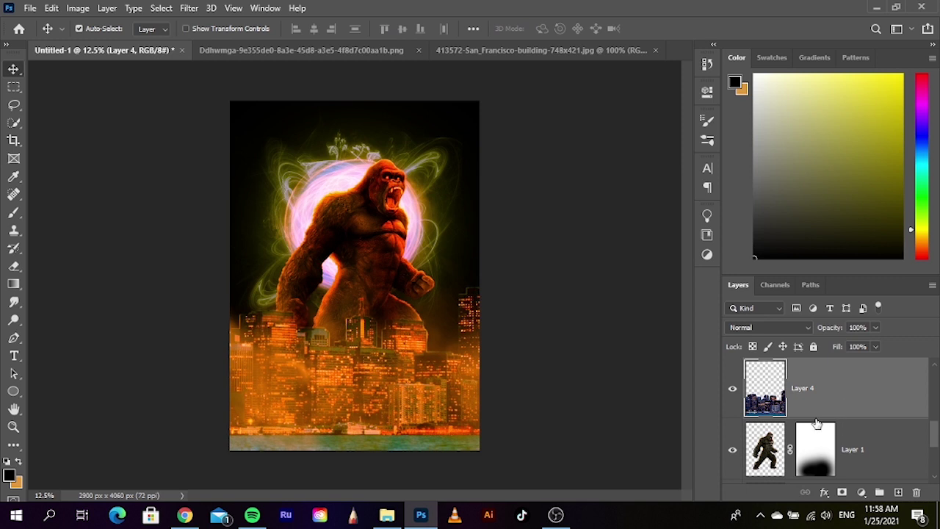
scroll(799, 432, "down", 1)
scroll(808, 427, "up", 2)
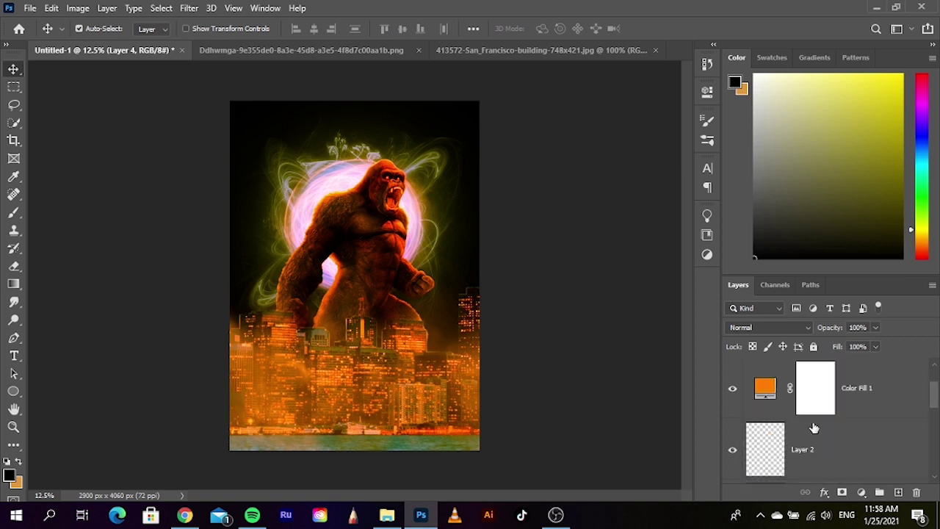
scroll(815, 426, "up", 1)
scroll(830, 409, "down", 2)
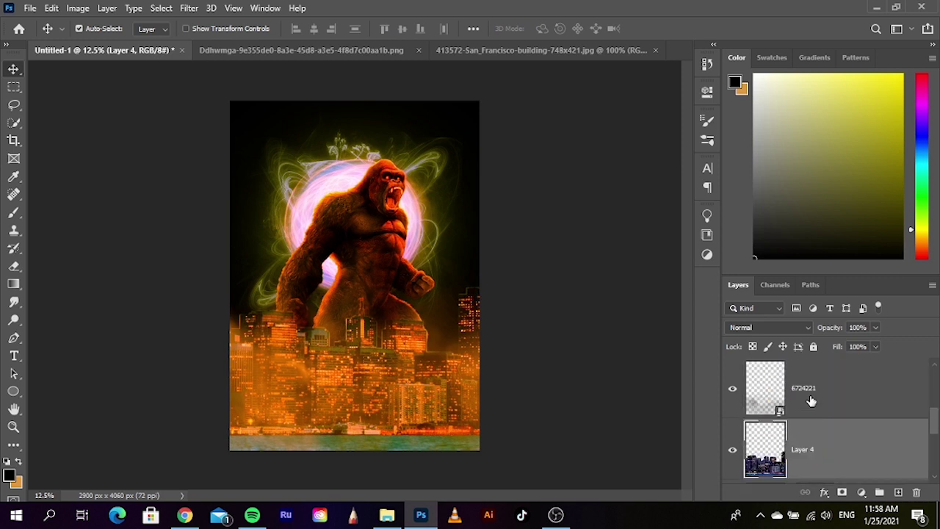
left_click(811, 400)
key("ctrl+t")
left_click_drag(410, 369, 407, 414)
key("Return")
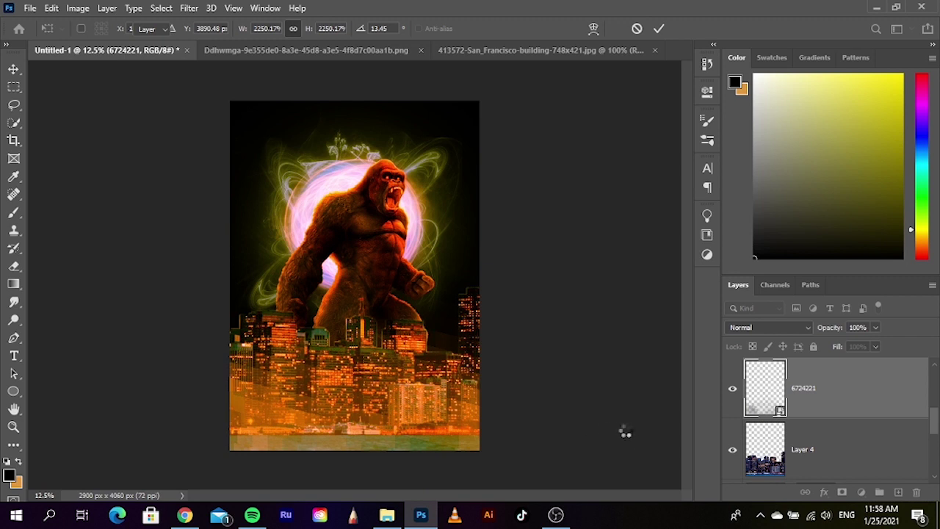
Add a Gradient Fill layer above Layer 4 with Soft Light blend mode
left_click(845, 437)
left_click(861, 492)
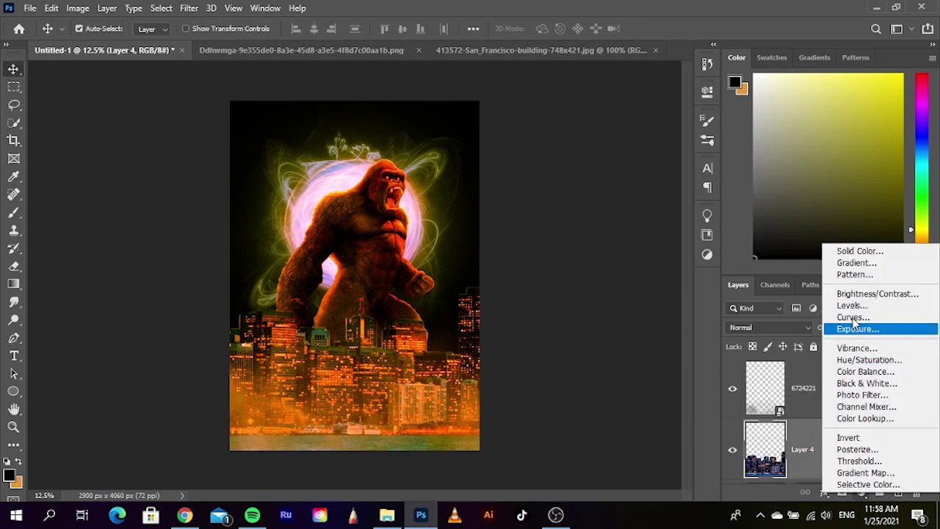
left_click(857, 265)
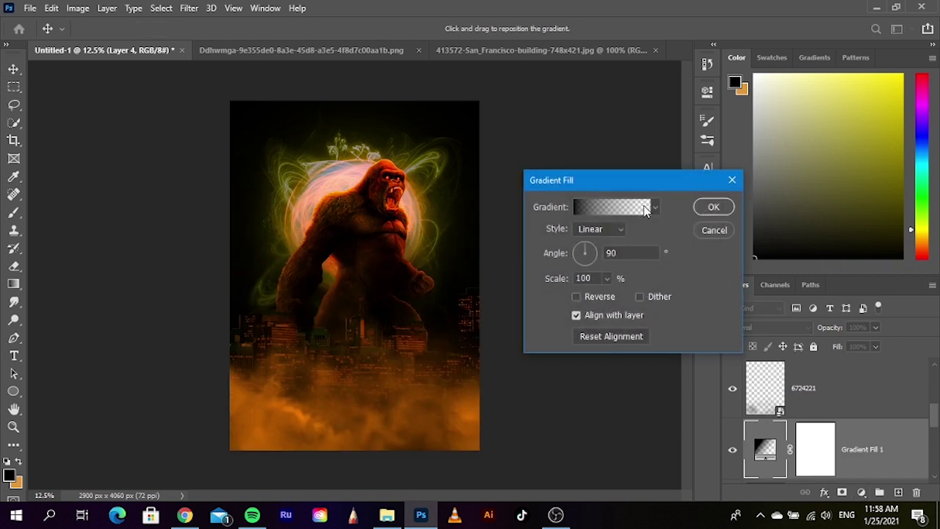
left_click(714, 208)
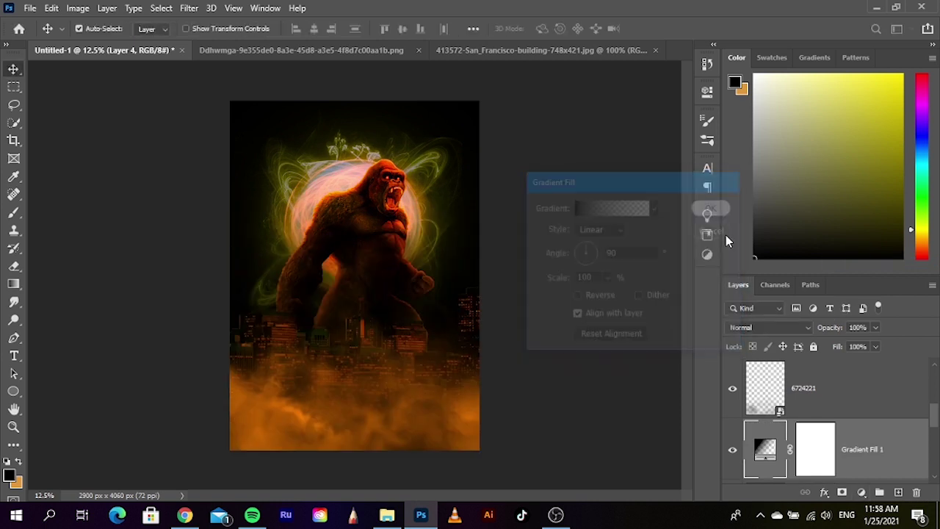
left_click(770, 326)
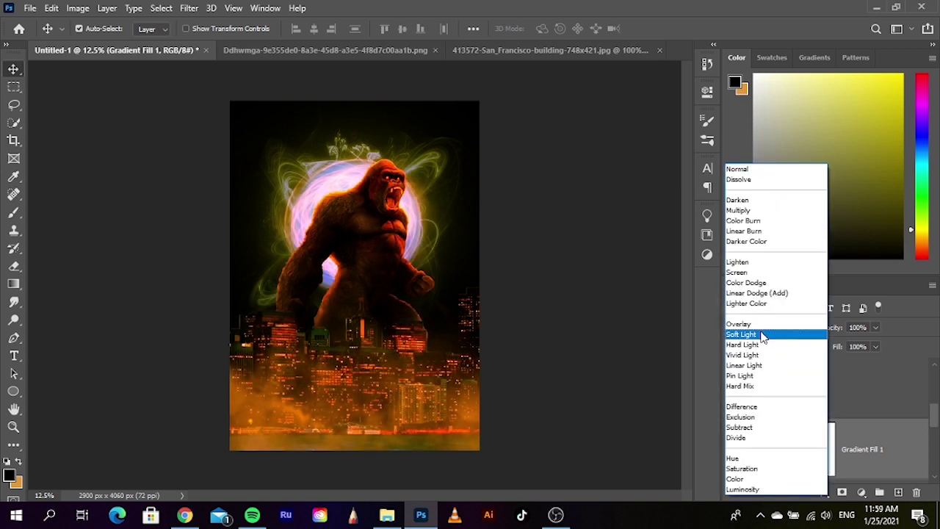
left_click(763, 337)
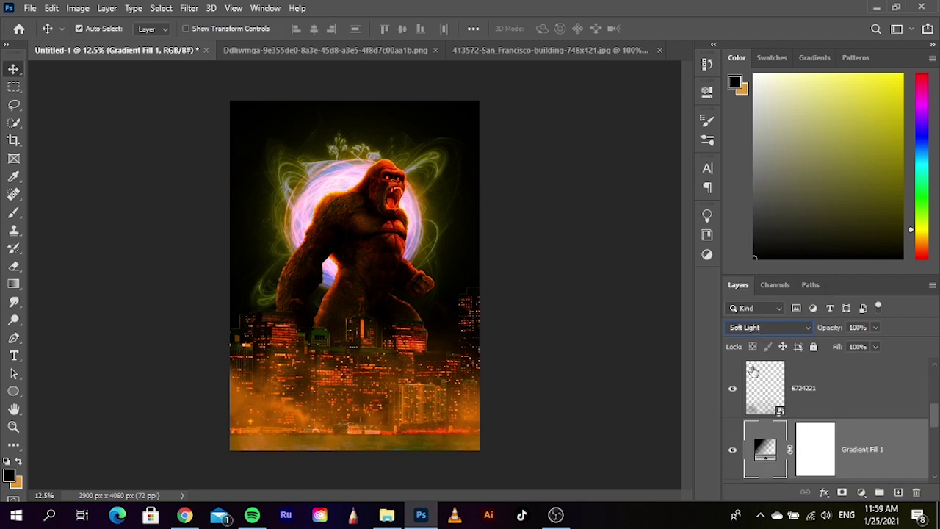
Erase the gradient layer's mask across the poster's top
left_click(811, 437)
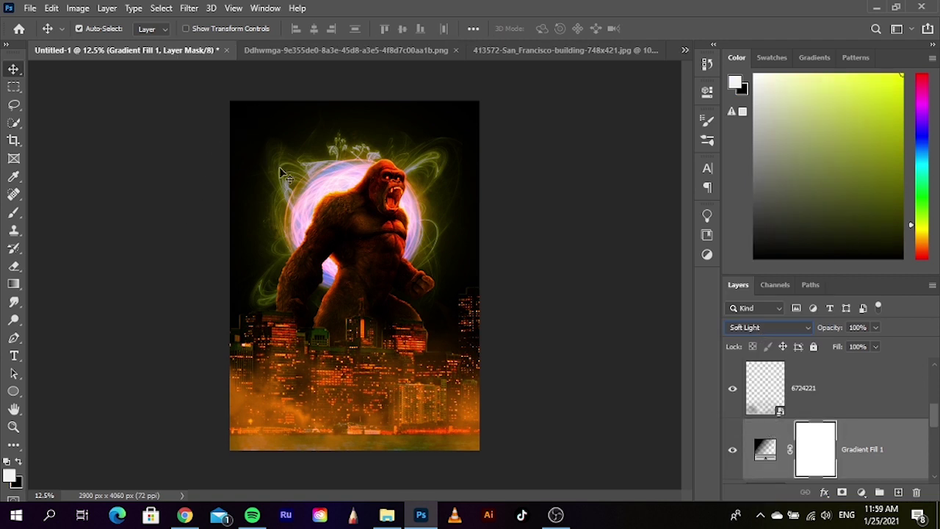
left_click(12, 213)
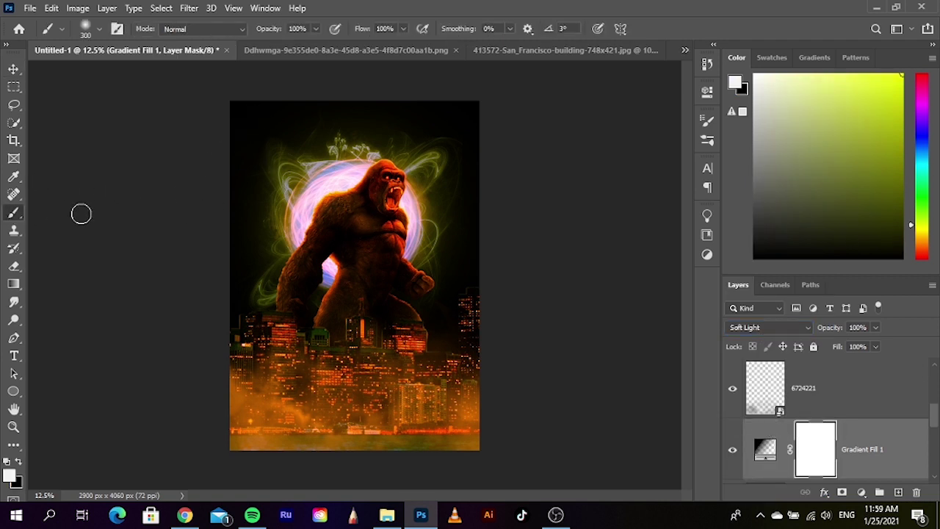
left_click(14, 266)
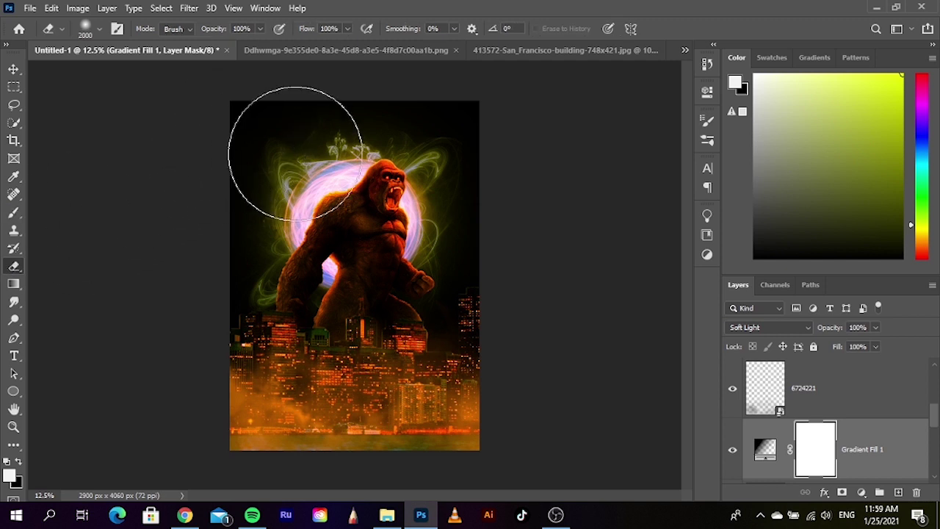
left_click_drag(269, 199, 325, 220)
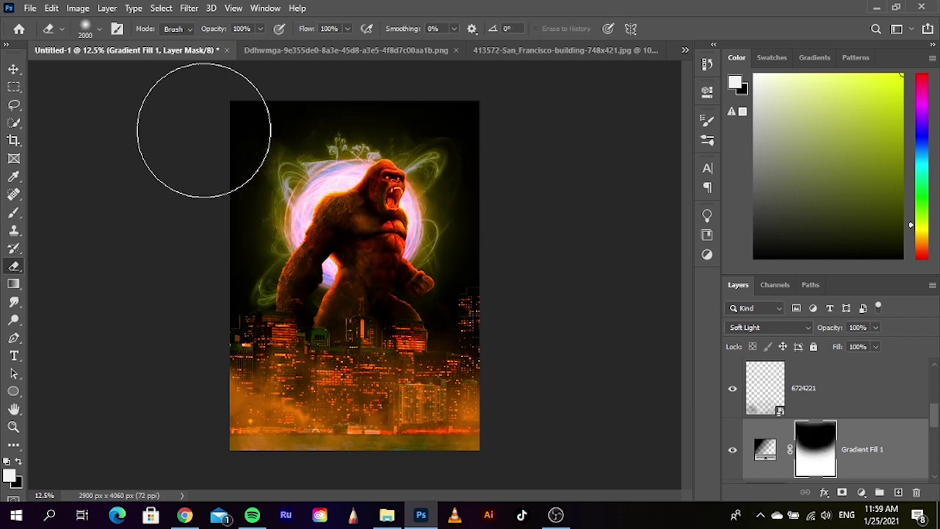
left_click(14, 68)
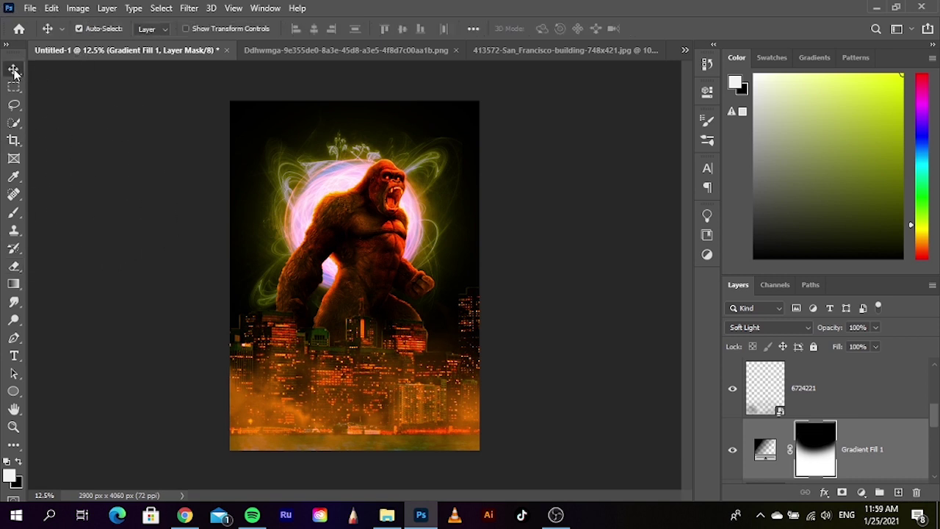
left_click(220, 286)
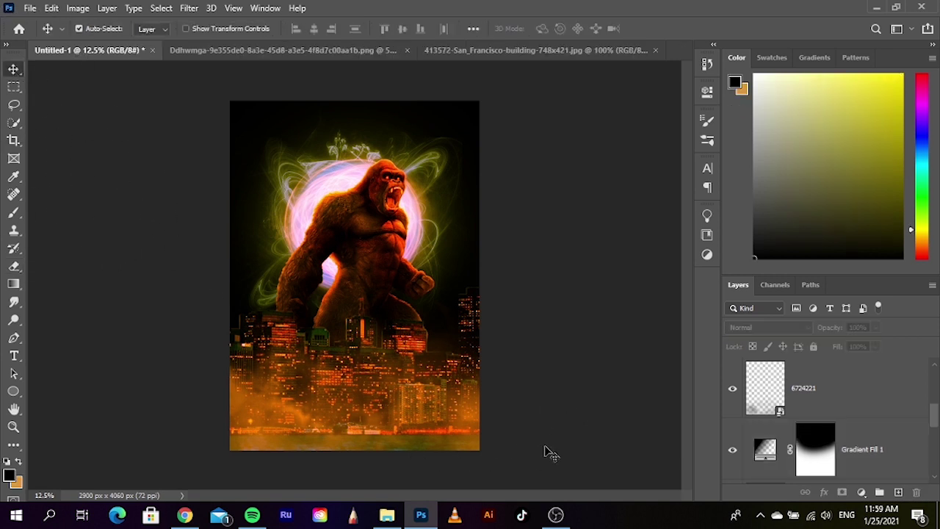
Mask Layer 4 and erase the skyline along its bottom, right and left edges
scroll(854, 439, "down", 1)
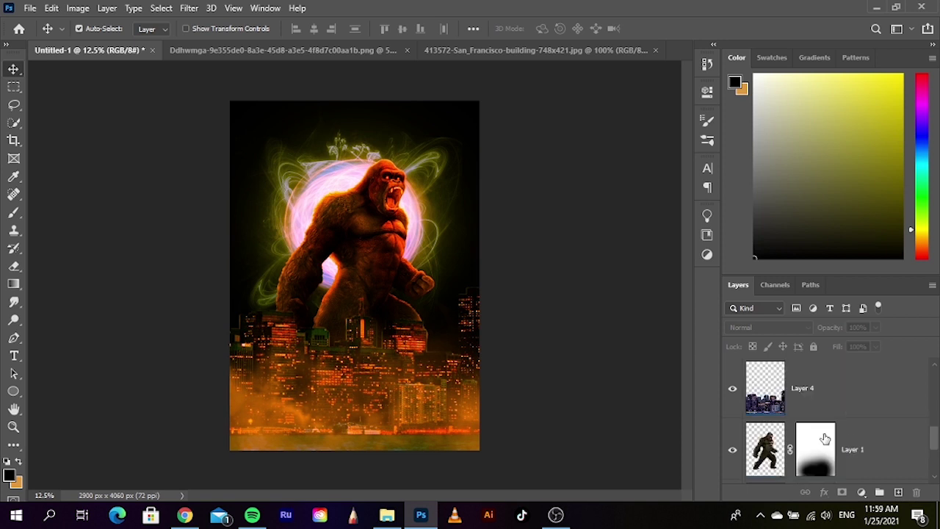
left_click(825, 400)
left_click(843, 492)
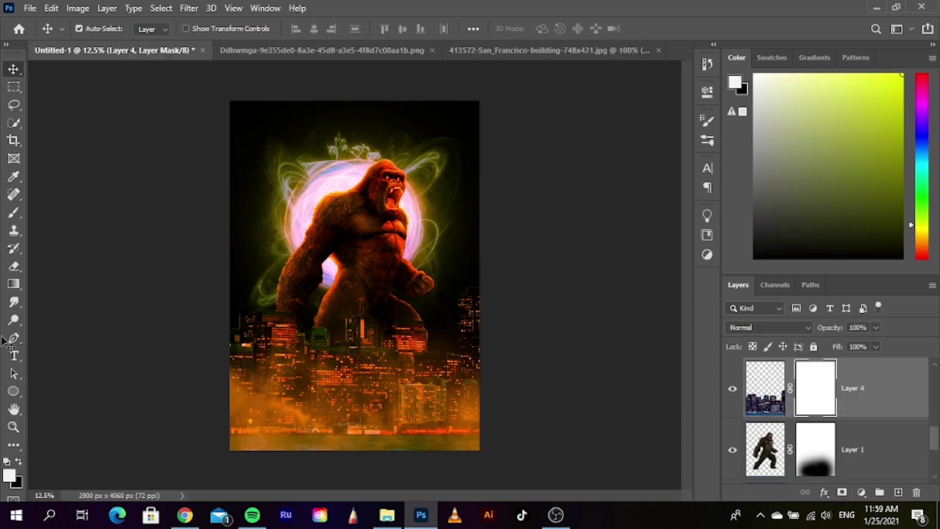
left_click(13, 266)
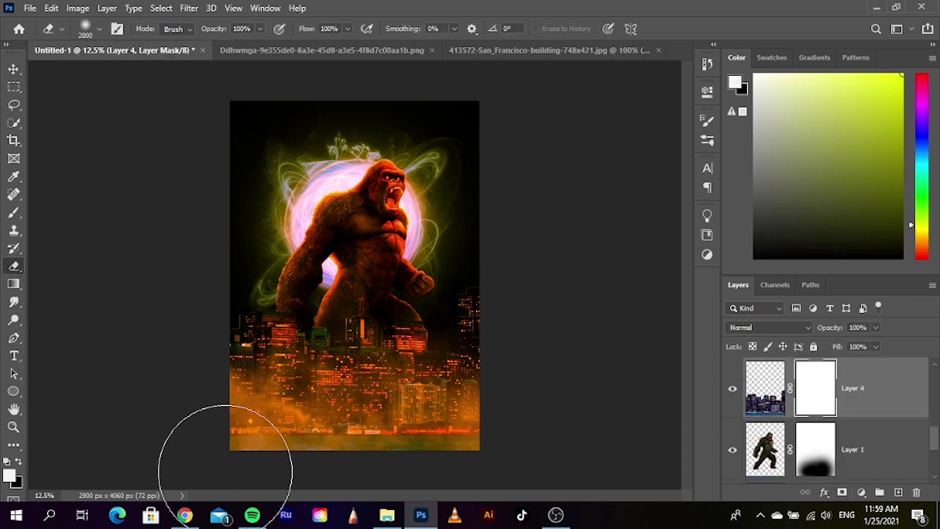
left_click_drag(254, 478, 480, 479)
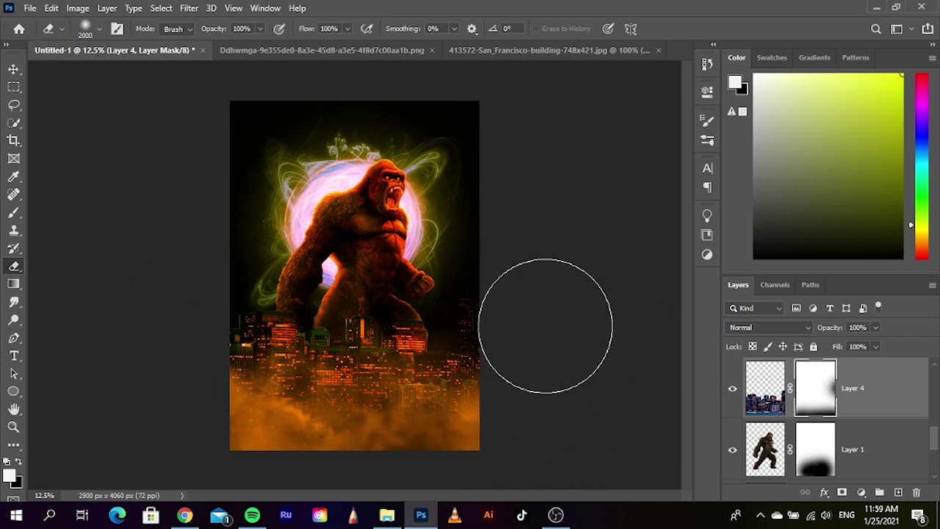
left_click_drag(546, 326, 535, 337)
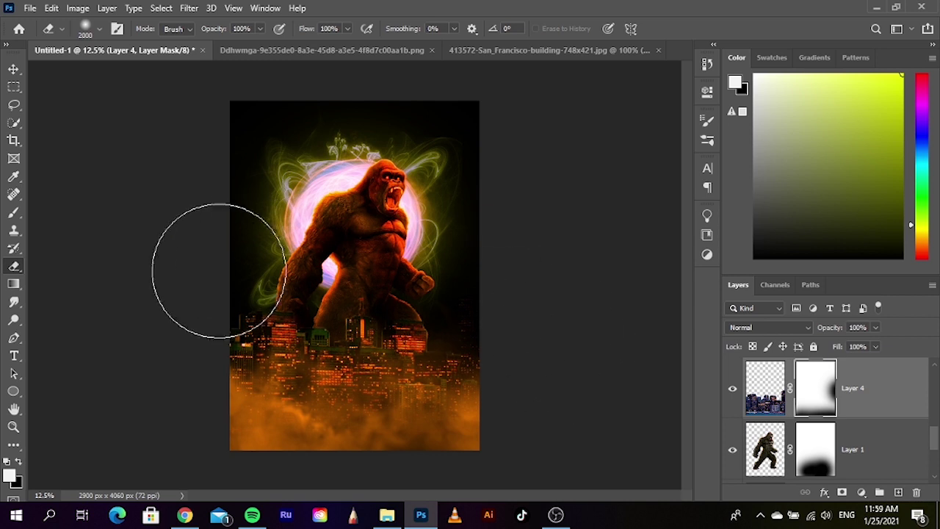
mouse_move(177, 350)
left_mouse_down()
mouse_move(168, 388)
mouse_move(116, 378)
left_mouse_up()
left_click(14, 70)
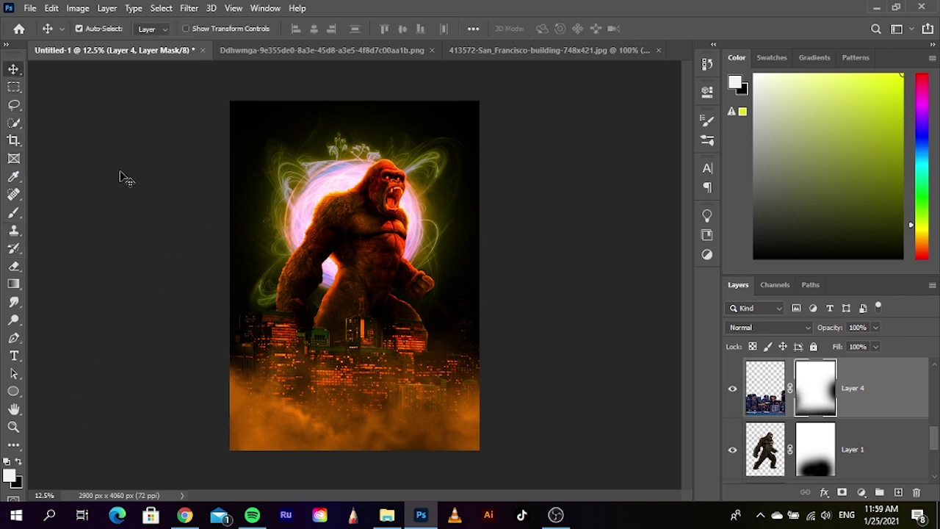
left_click(122, 178)
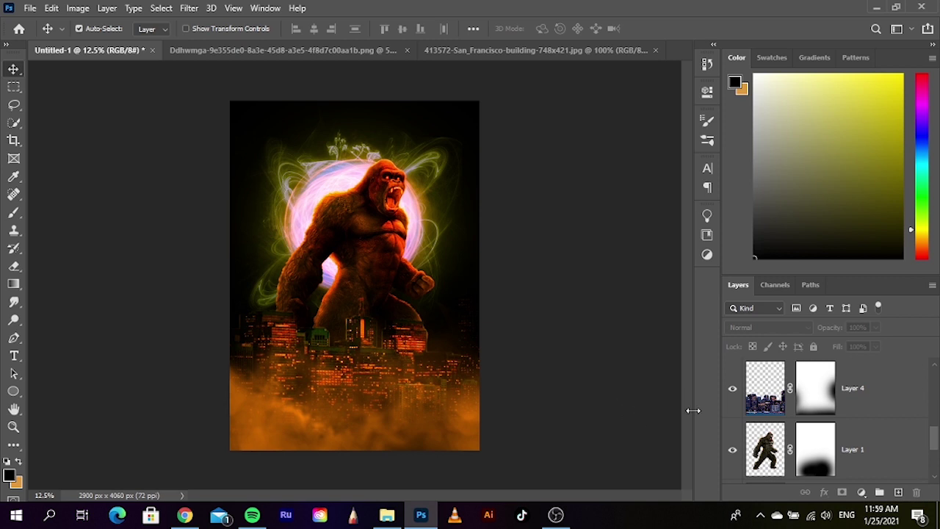
Add a white Solid Color fill above Layer 3, keeping Normal blend mode
scroll(836, 408, "up", 2)
scroll(836, 408, "up", 2)
left_click(858, 412)
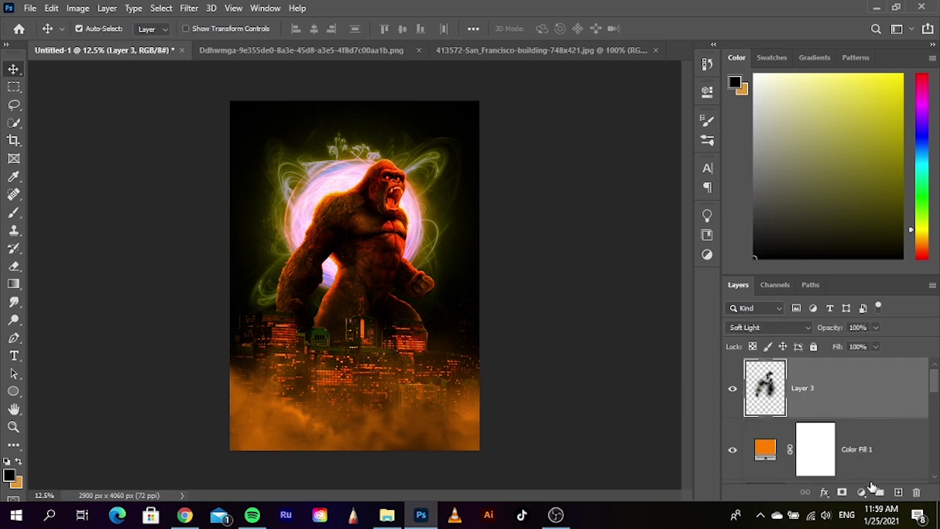
left_click(862, 493)
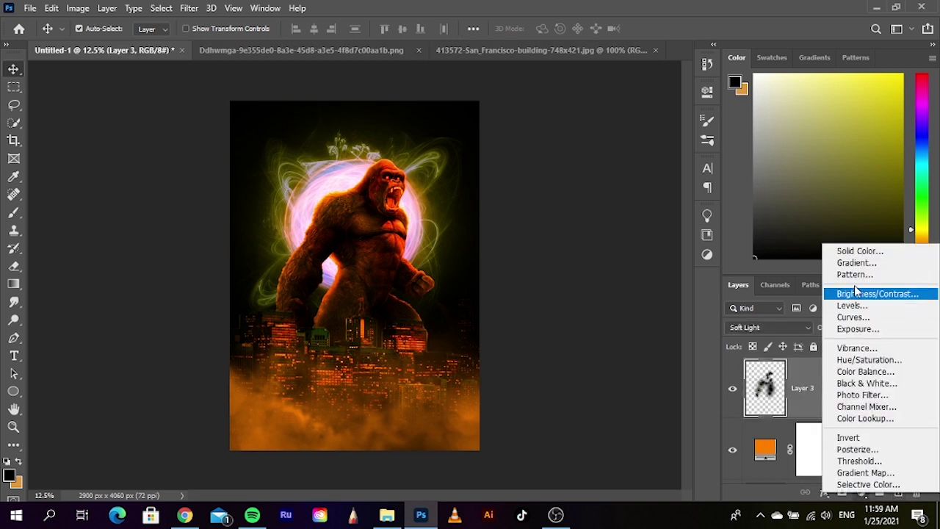
left_click(856, 252)
left_click_drag(623, 266, 563, 144)
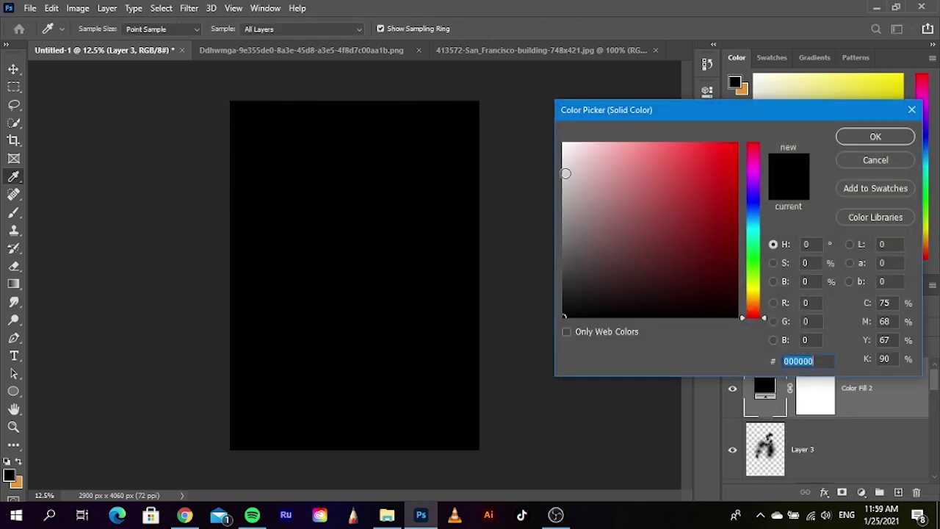
left_click(874, 137)
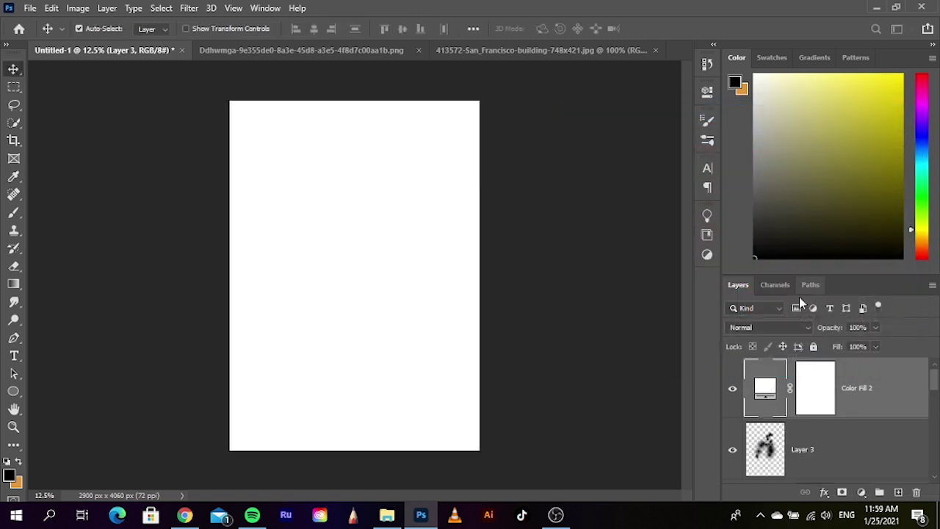
left_click(780, 331)
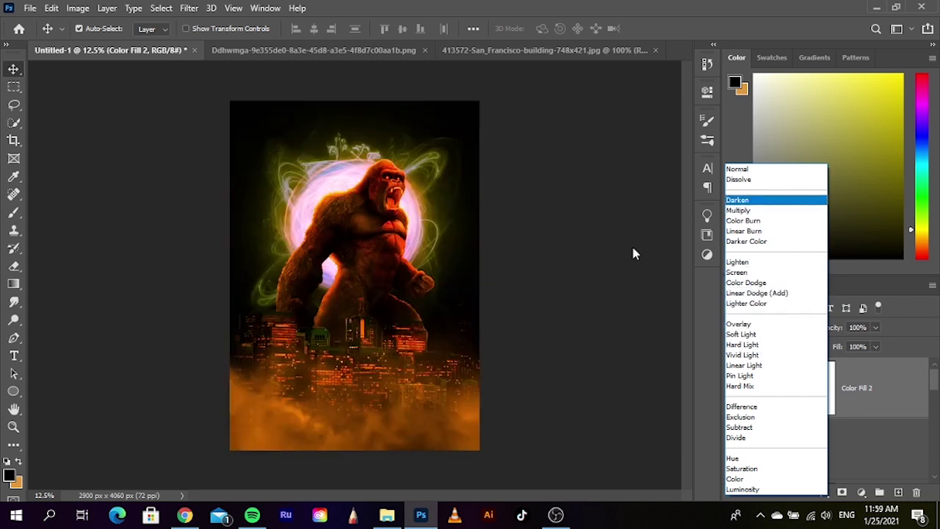
left_click(632, 250)
Delete Color Fill 2 and create a new empty Layer 5
right_click(875, 408)
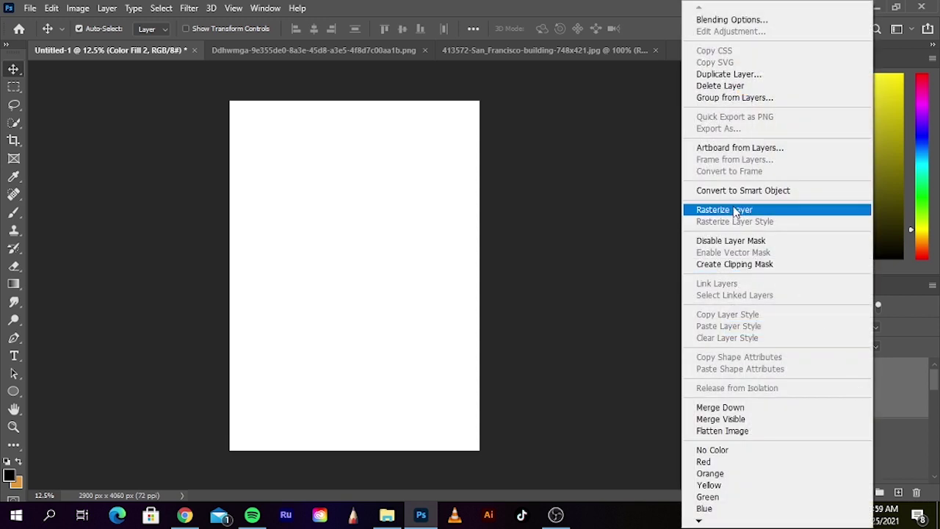
left_click(733, 88)
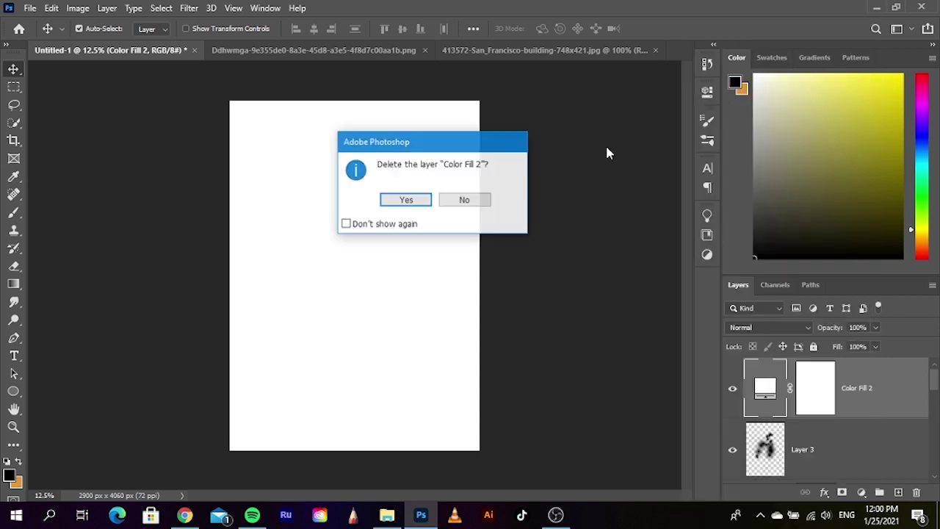
left_click(400, 202)
left_click(897, 492)
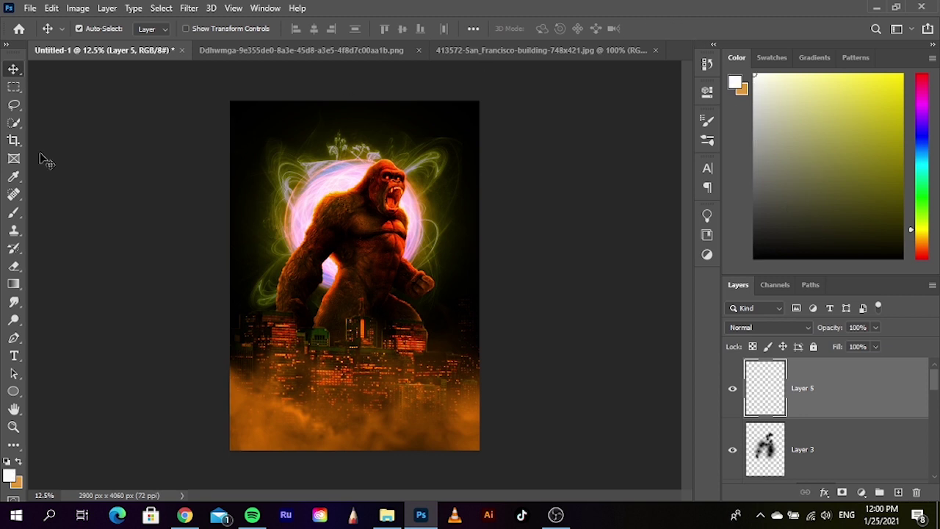
Paint white Soft Light highlights on the gorilla's chest, fist, left arm and shoulder
left_click(13, 214)
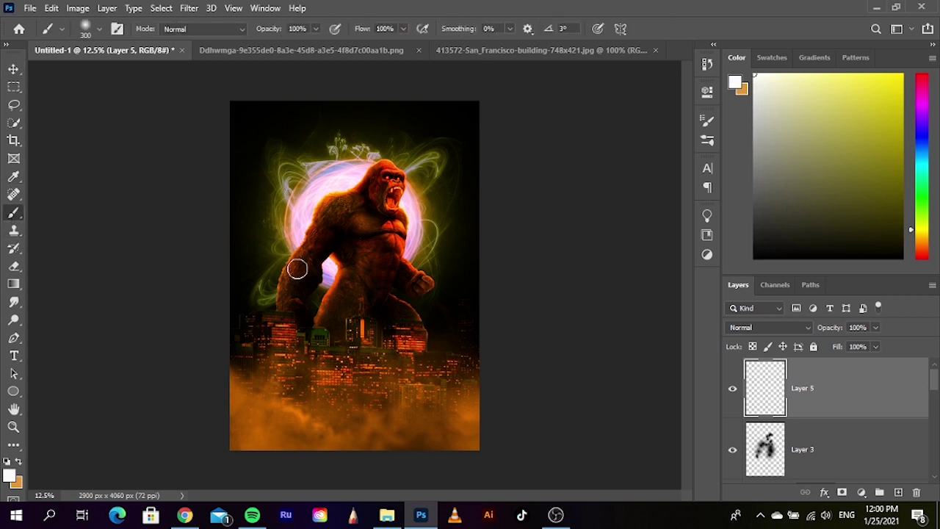
left_click(394, 241)
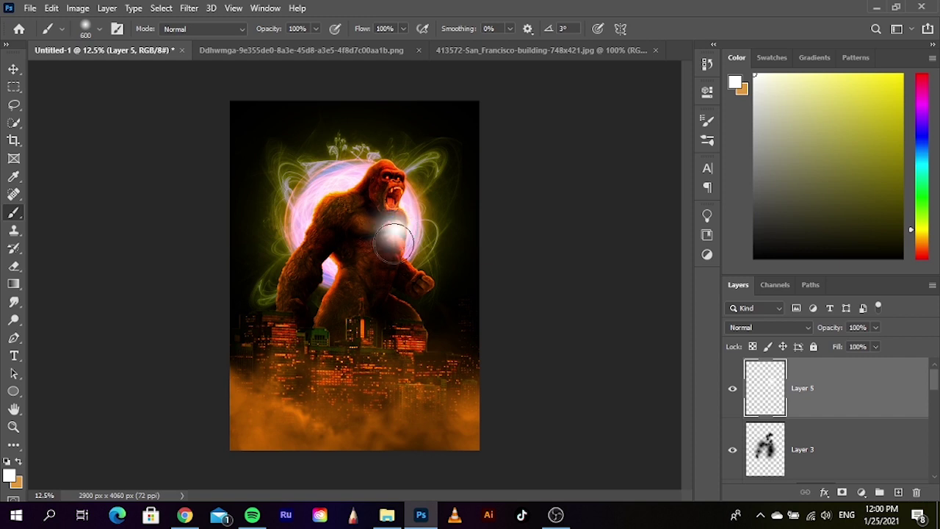
left_click(769, 328)
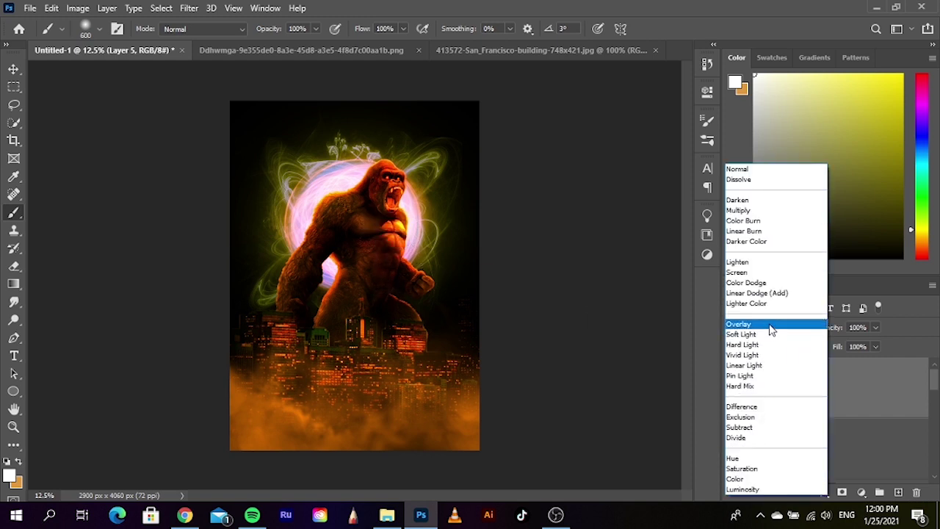
left_click(775, 340)
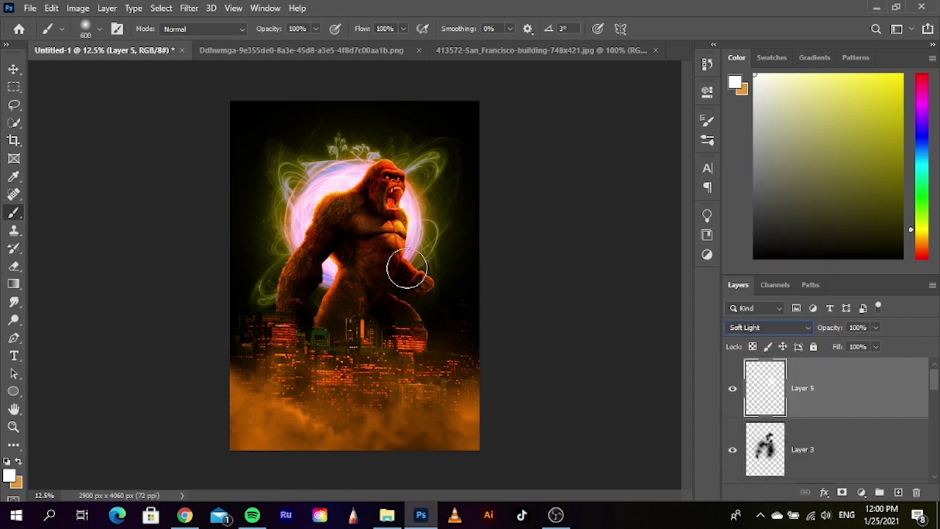
left_click_drag(406, 271, 425, 285)
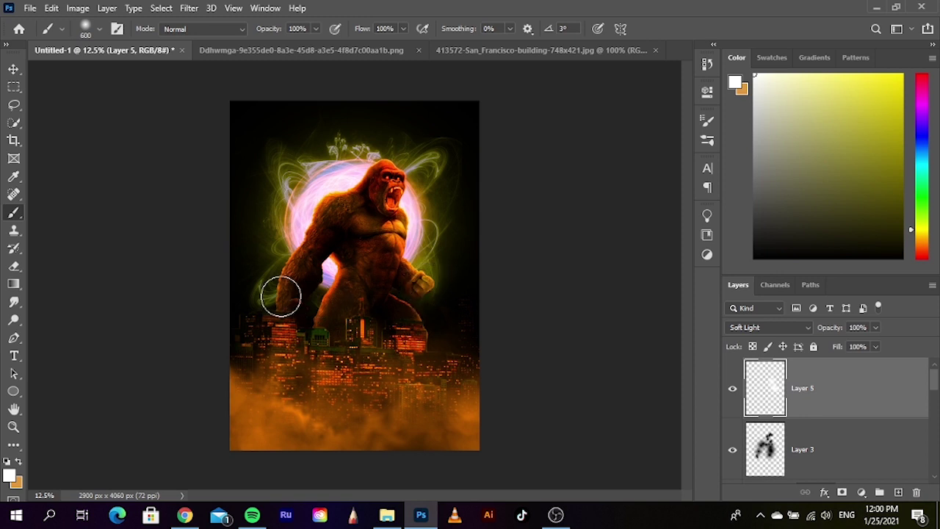
mouse_move(280, 296)
left_mouse_down()
mouse_move(281, 286)
mouse_move(281, 304)
left_mouse_up()
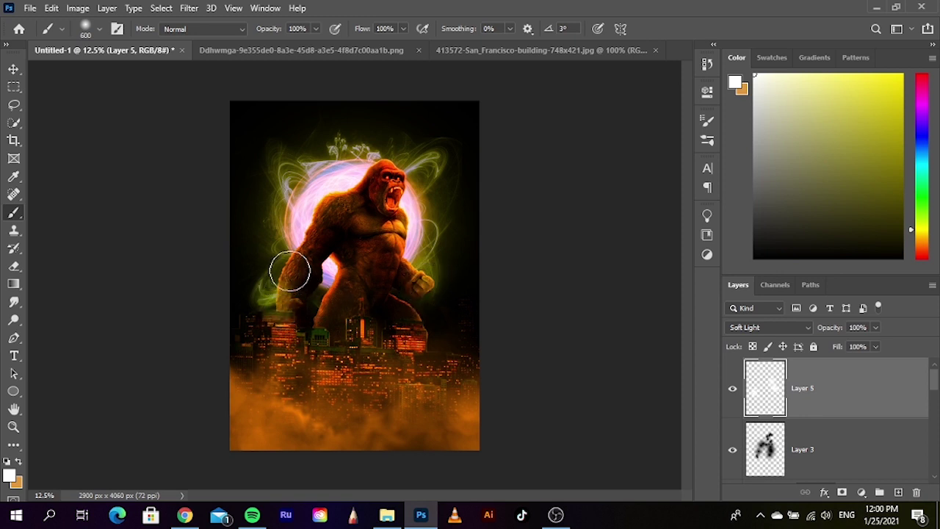
mouse_move(290, 271)
left_mouse_down()
mouse_move(332, 209)
mouse_move(378, 169)
left_mouse_up()
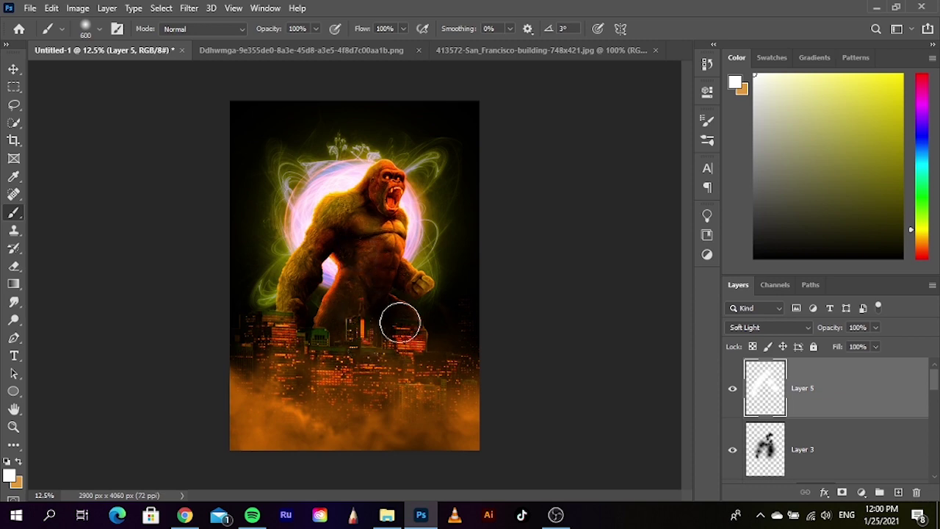
Pan across the city buildings, deselect Layer 5 and recentre the poster in view
scroll(402, 323, "up", 1)
scroll(423, 316, "up", 1)
scroll(411, 308, "up", 1)
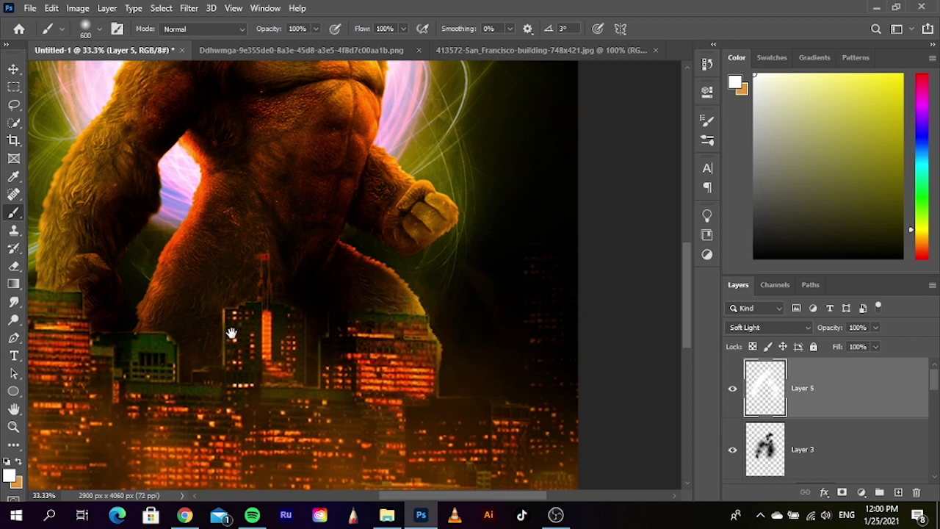
left_click_drag(231, 333, 309, 326)
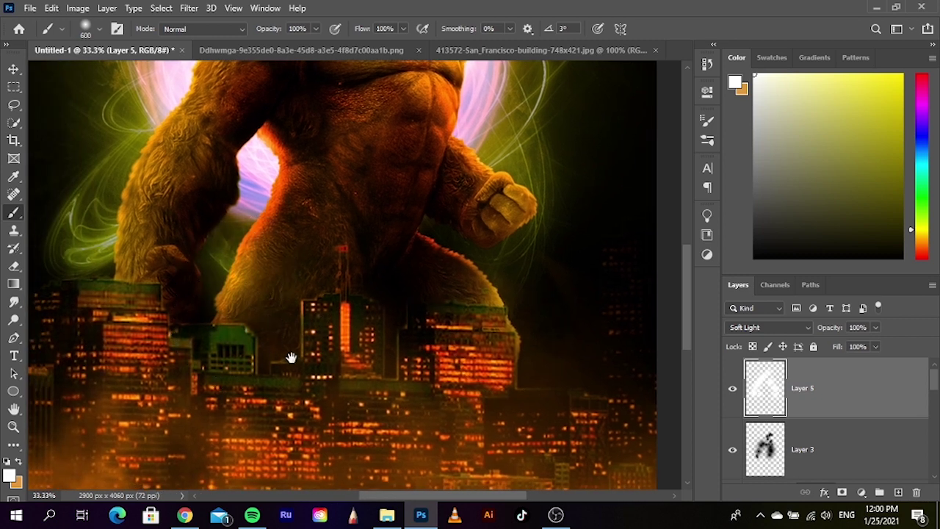
scroll(349, 323, "down", 1)
mouse_move(366, 360)
left_mouse_down()
mouse_move(377, 199)
mouse_move(373, 252)
left_mouse_up()
scroll(382, 217, "down", 1)
scroll(430, 309, "down", 1)
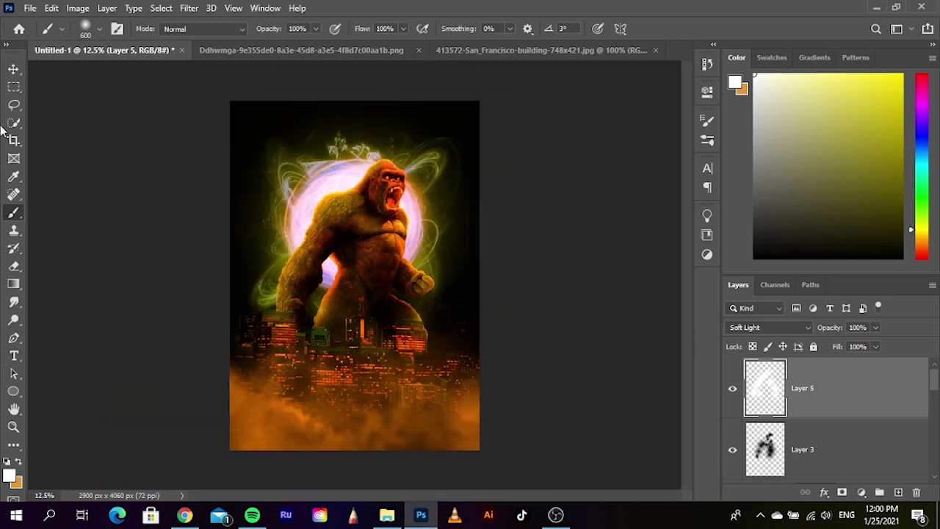
left_click(15, 69)
left_click(220, 203)
scroll(445, 304, "up", 1)
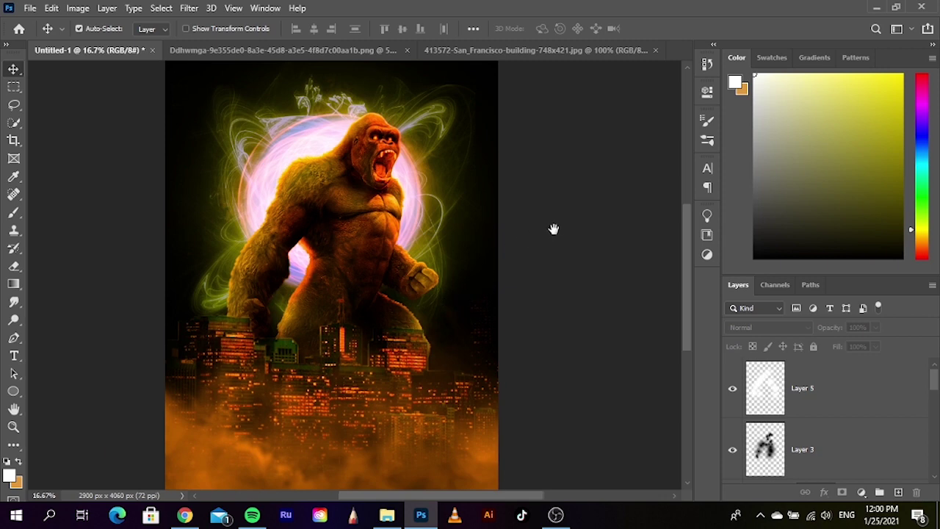
left_click_drag(553, 229, 571, 227)
Drag the smoke 2 image from the energy effects folder toward the poster
left_click(389, 513)
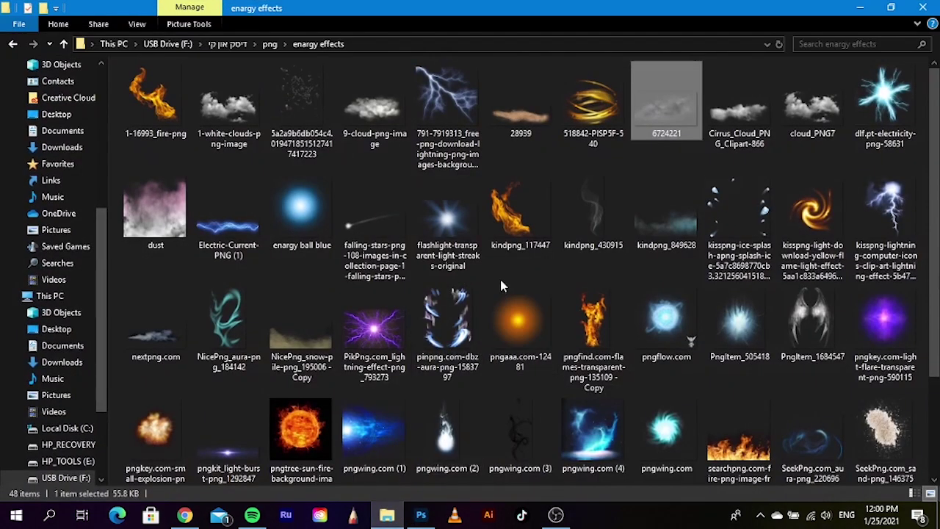
left_click(564, 165)
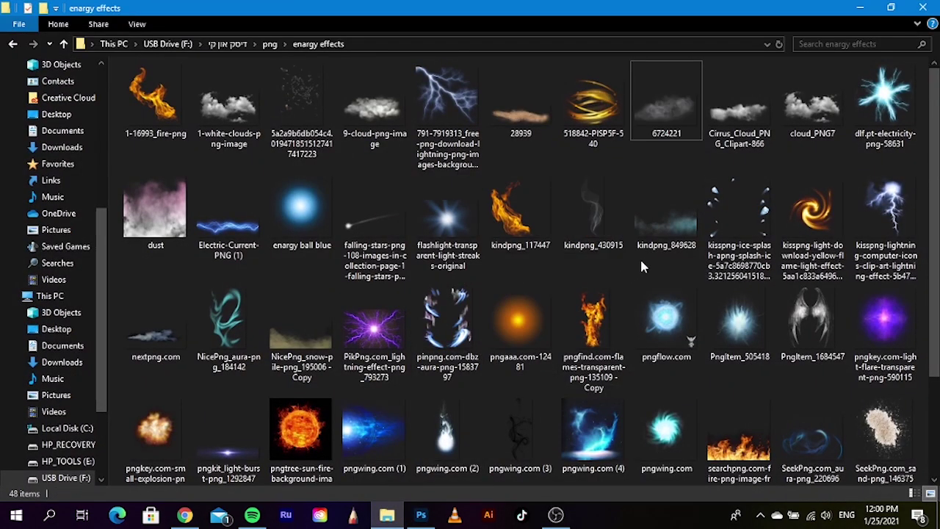
scroll(645, 312, "down", 2)
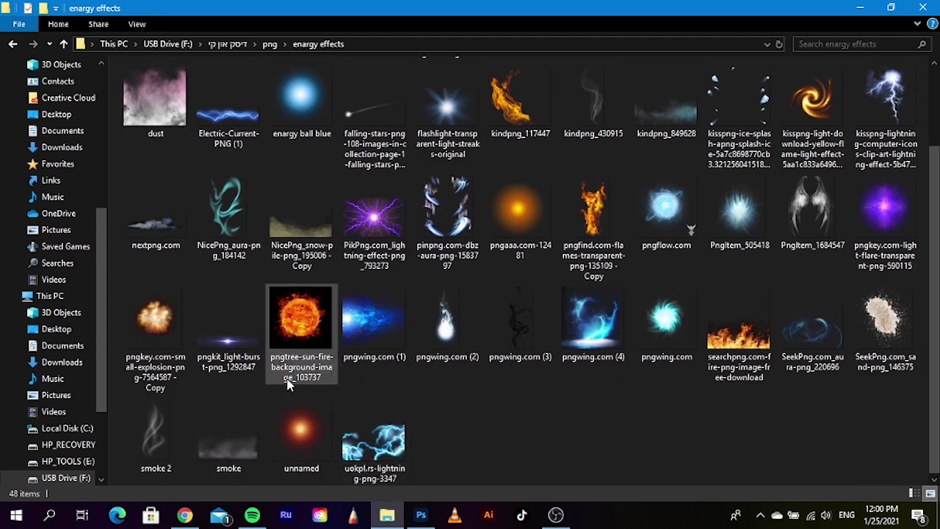
left_click_drag(156, 439, 334, 339)
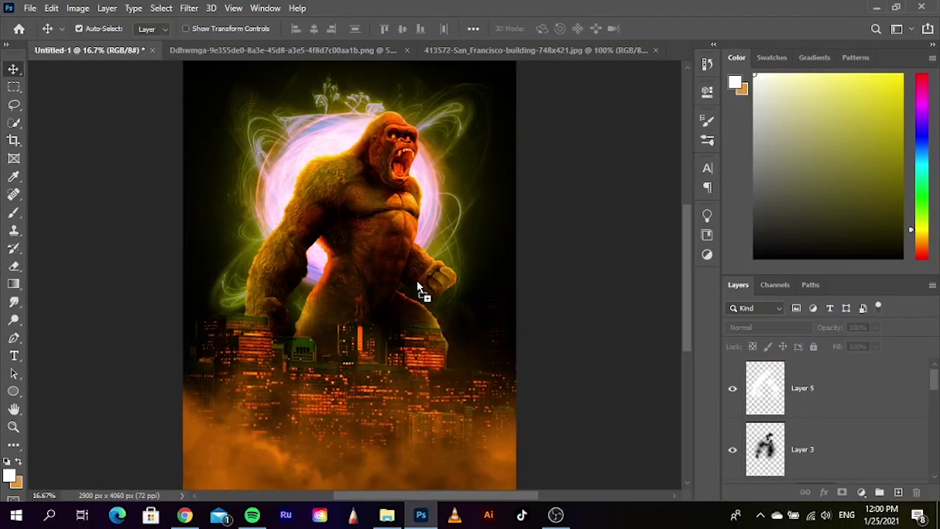
Place smoke 2 mirrored, scaled to about 184%, rotated about 149° onto the chest
left_click_drag(416, 280, 349, 276)
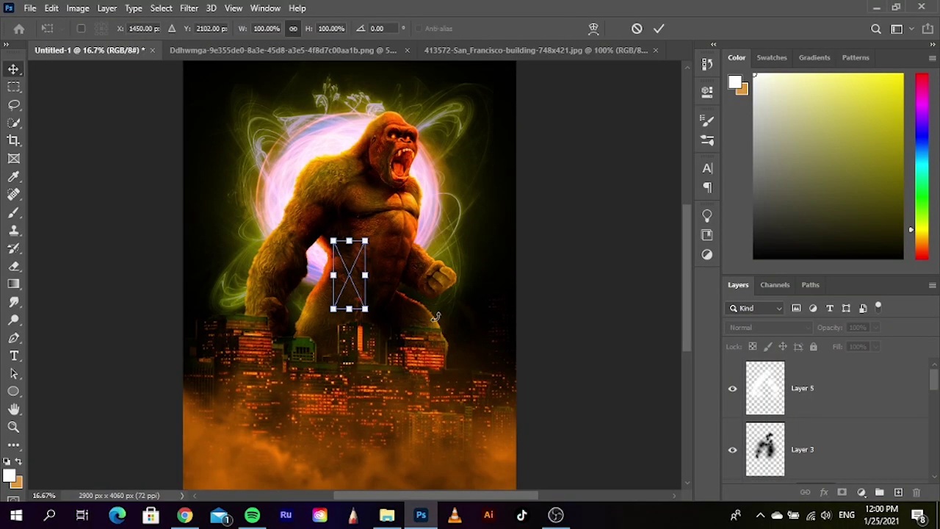
right_click(352, 278)
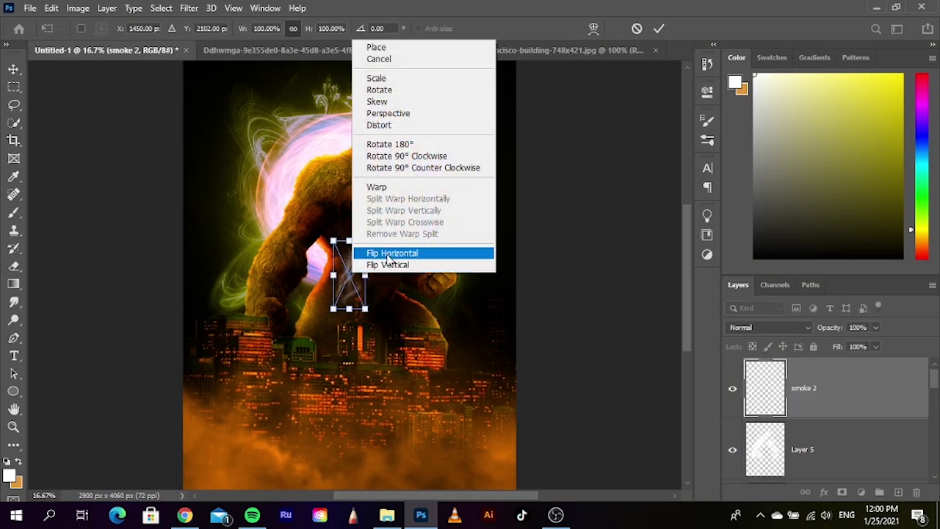
left_click(397, 255)
left_click_drag(365, 309, 393, 367)
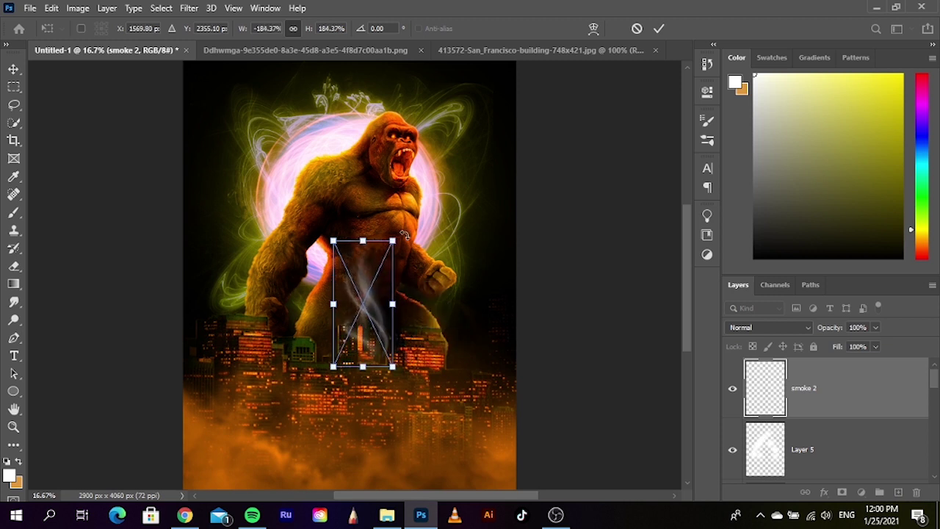
left_click_drag(405, 234, 363, 213)
left_click_drag(367, 333, 411, 271)
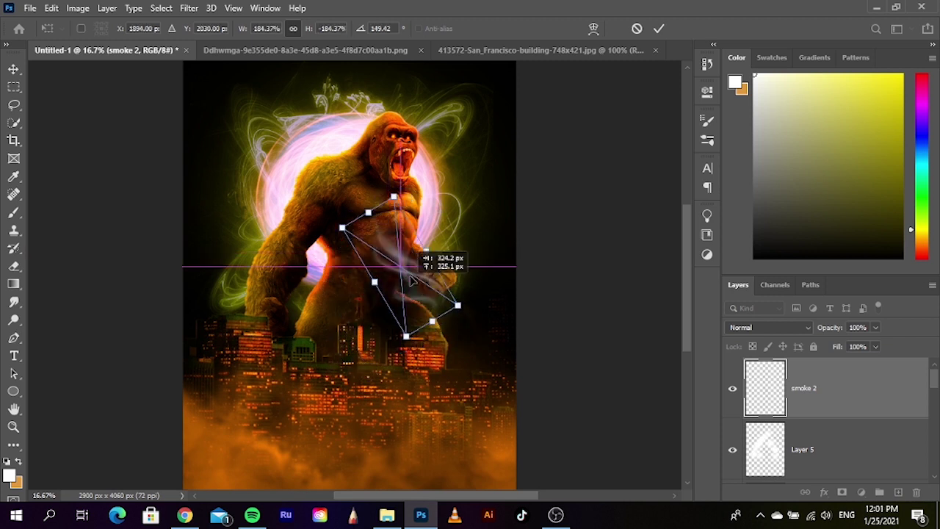
Flip smoke 2 back, enlarge it to about 270% beside the fist, and stack it above Layer 2
right_click(419, 282)
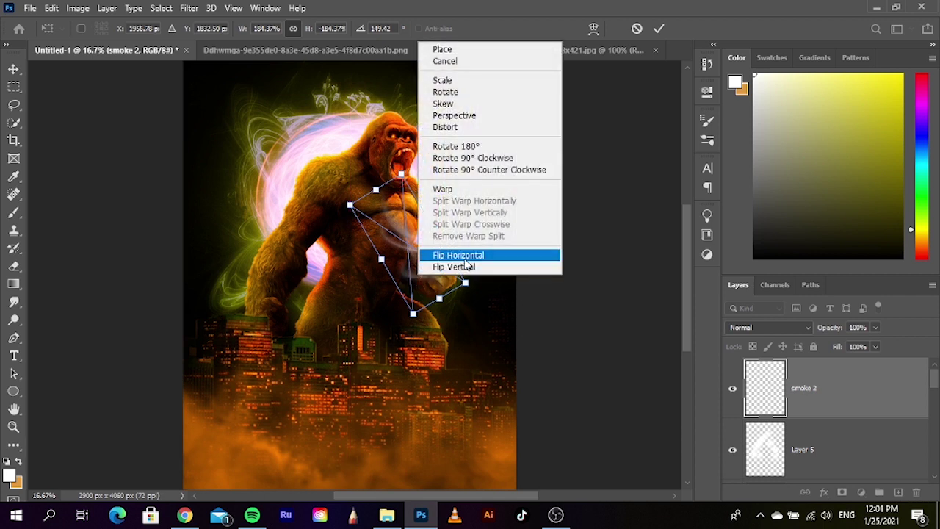
left_click(495, 257)
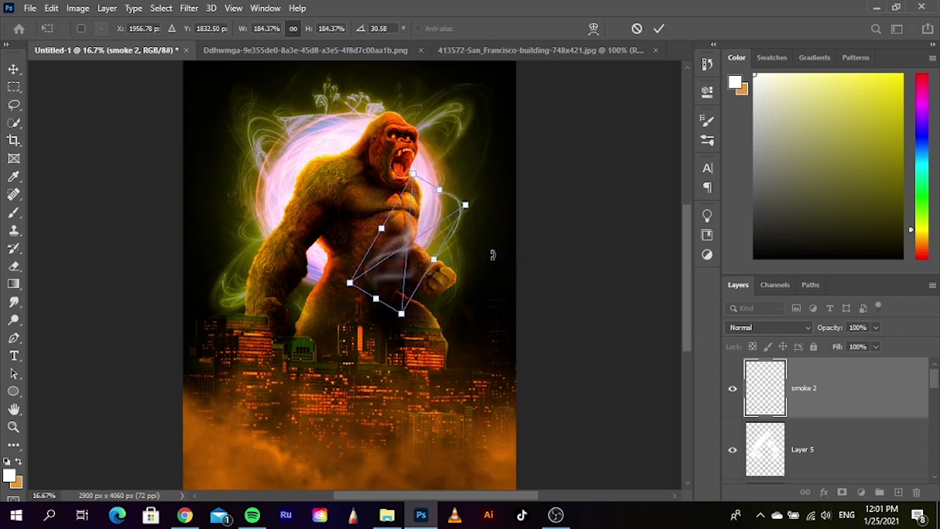
left_click_drag(398, 274, 466, 277)
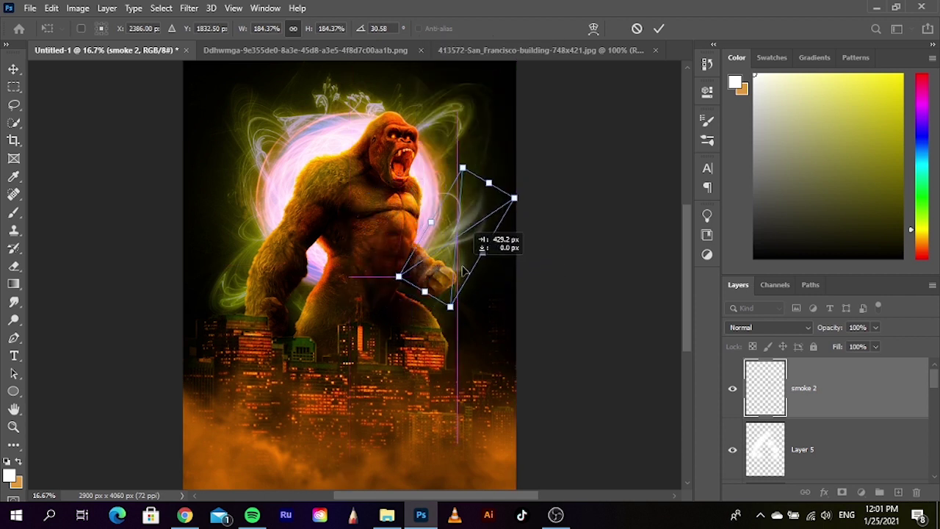
left_click_drag(466, 277, 474, 282)
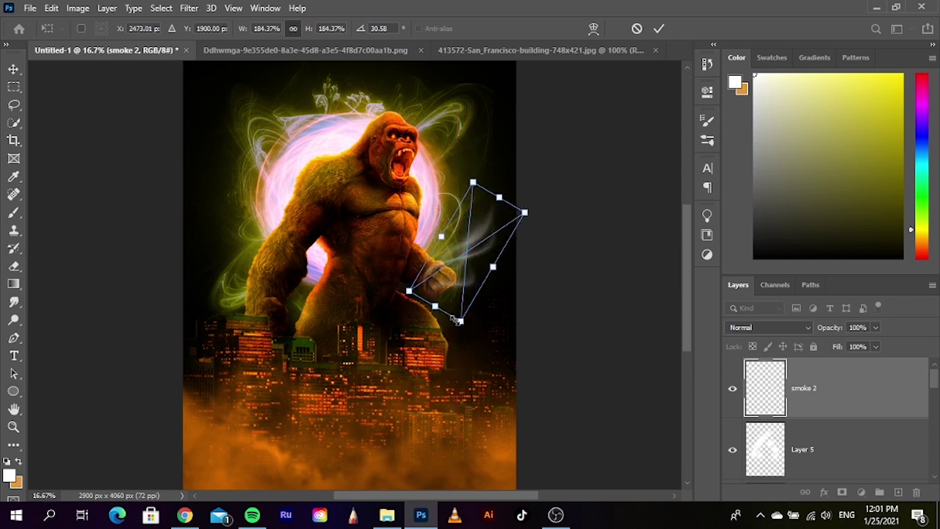
left_click_drag(459, 321, 458, 354)
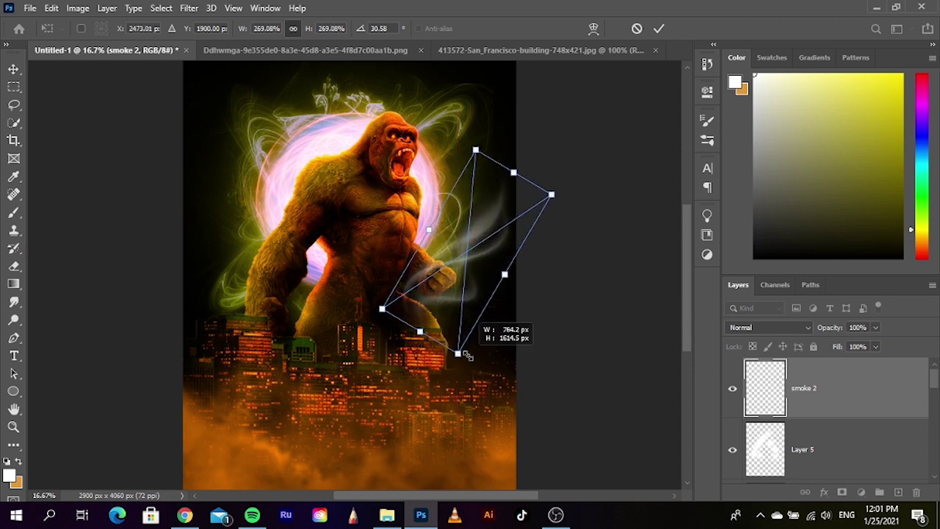
left_click_drag(468, 270, 476, 261)
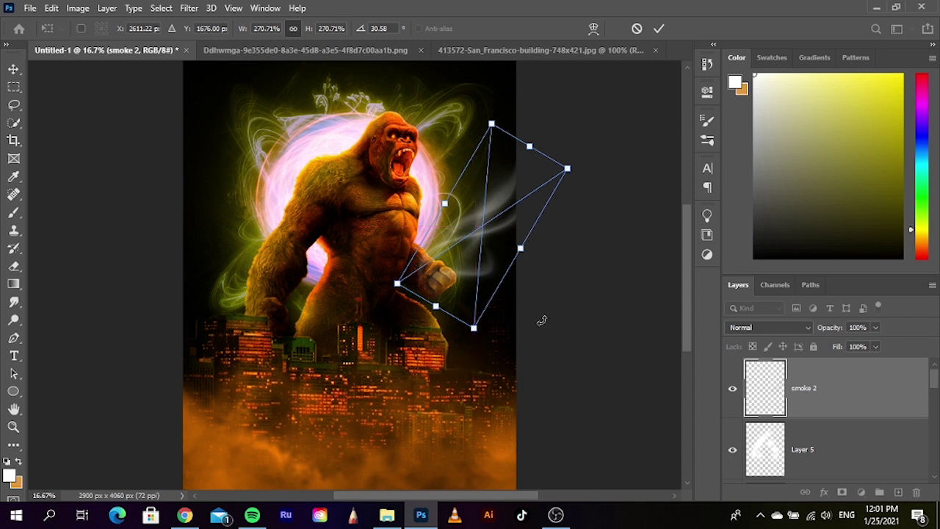
key("Return")
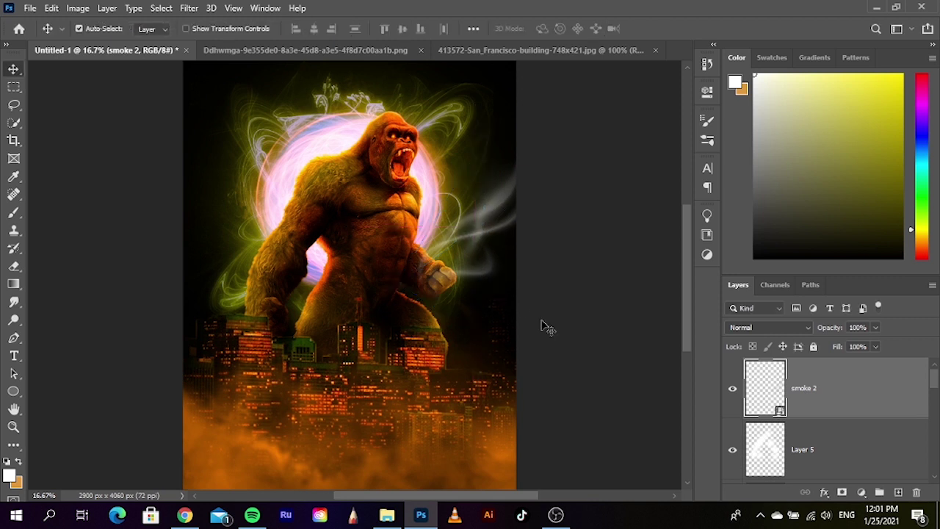
left_click_drag(766, 389, 802, 493)
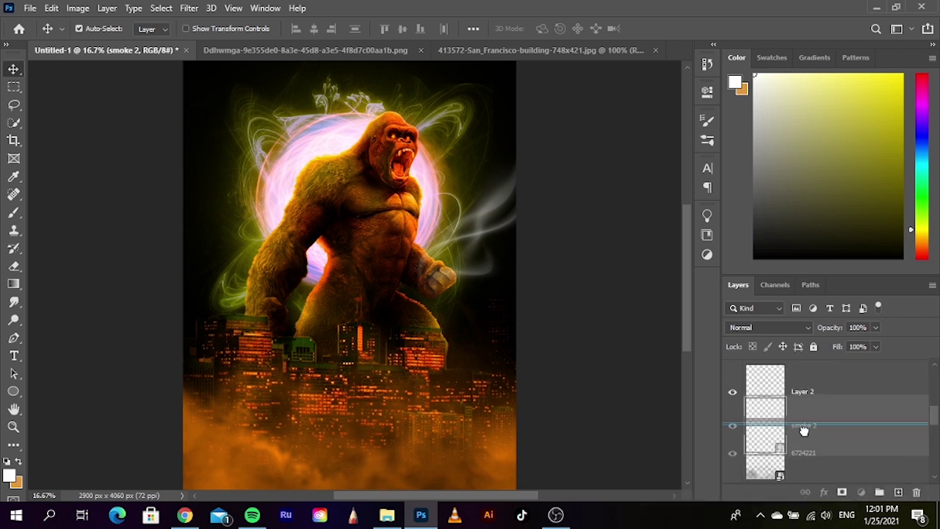
left_click_drag(802, 494, 811, 367)
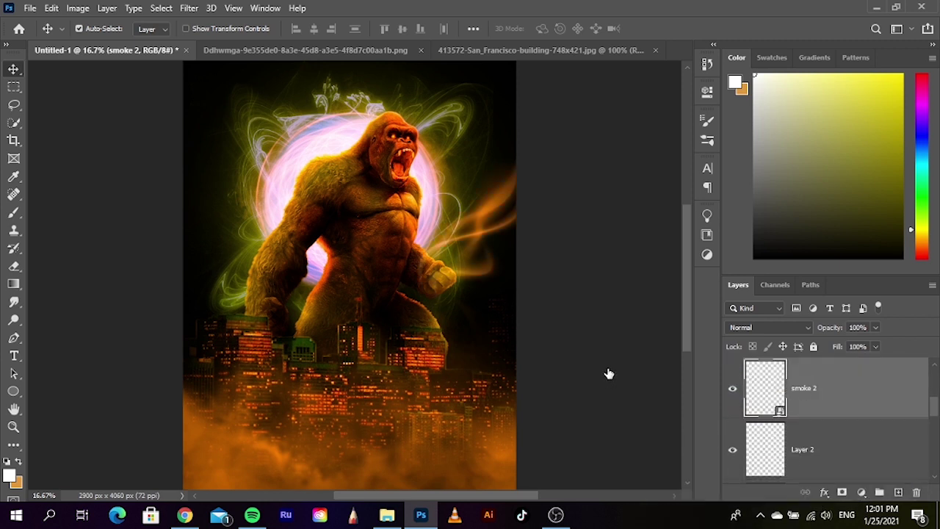
Add a black Color Overlay effect to smoke 2, trying several overlay blend modes
left_click(821, 493)
left_click(845, 435)
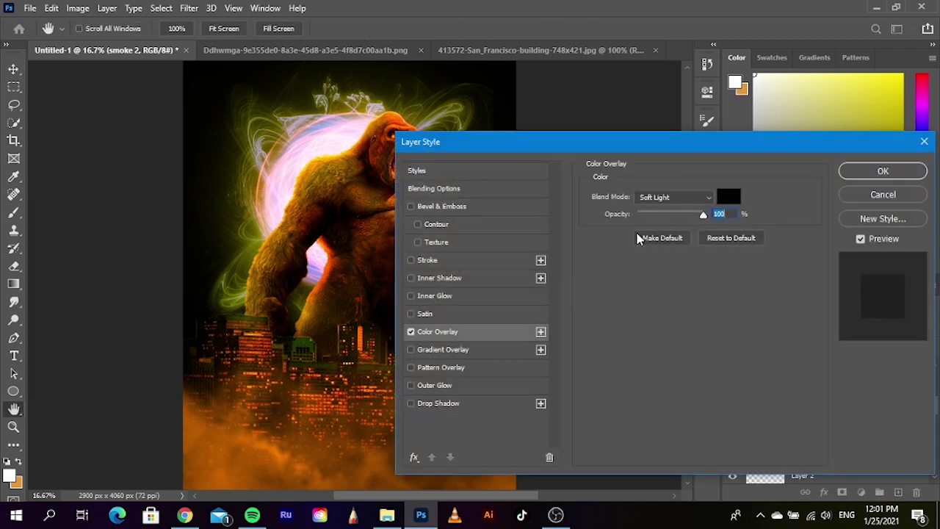
left_click_drag(661, 141, 353, 338)
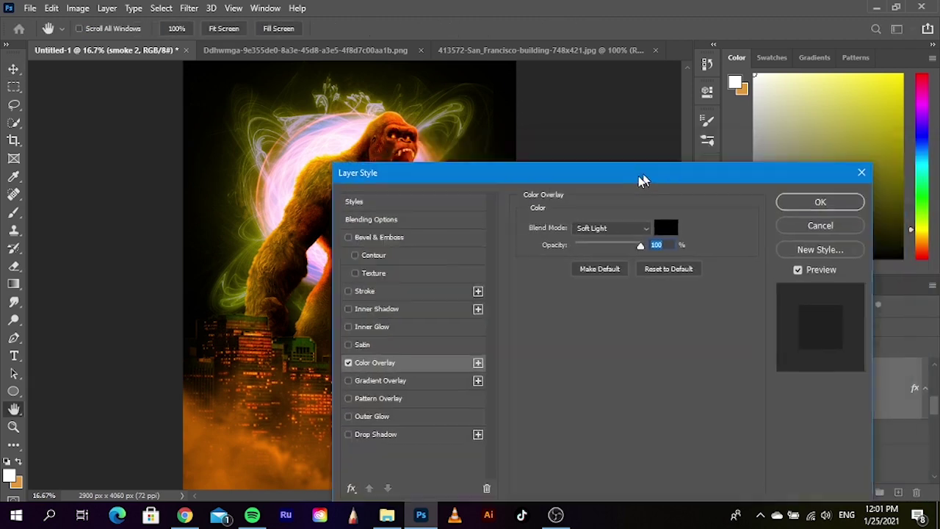
left_click(397, 396)
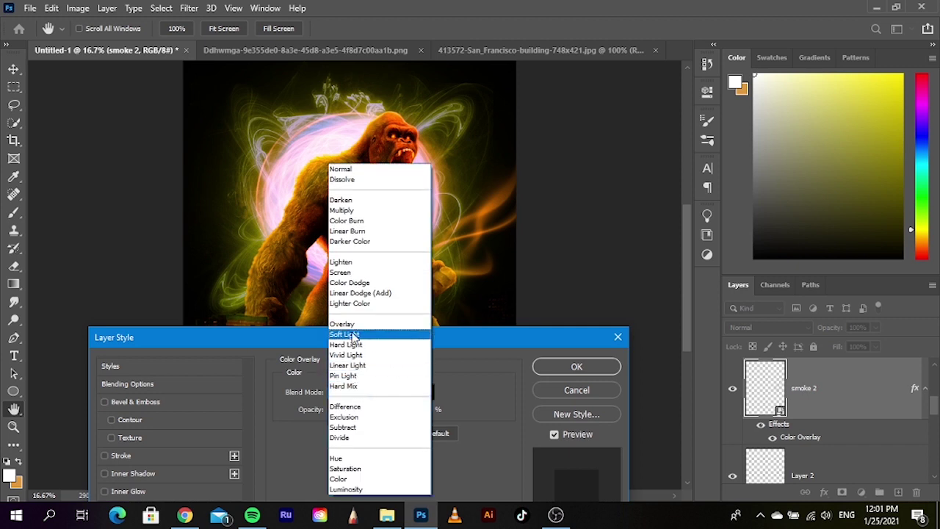
left_click(369, 172)
left_click(397, 392)
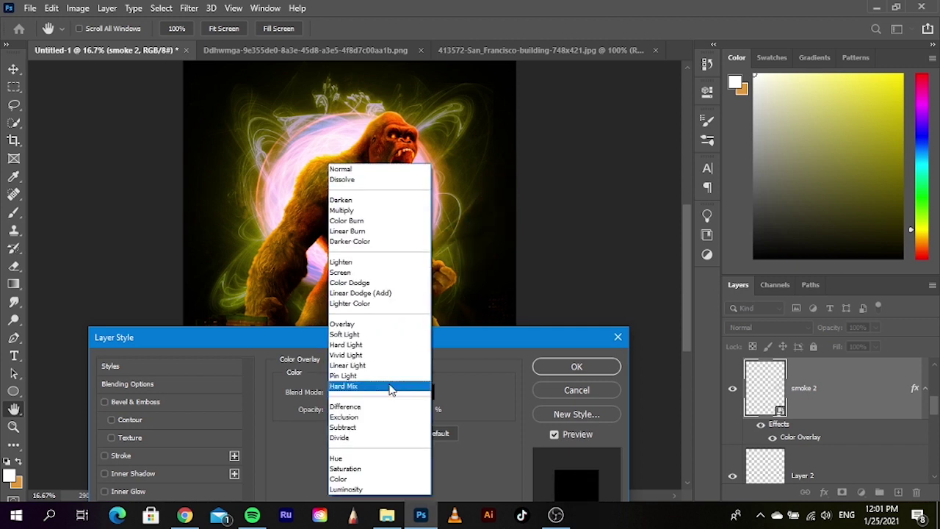
left_click(448, 387)
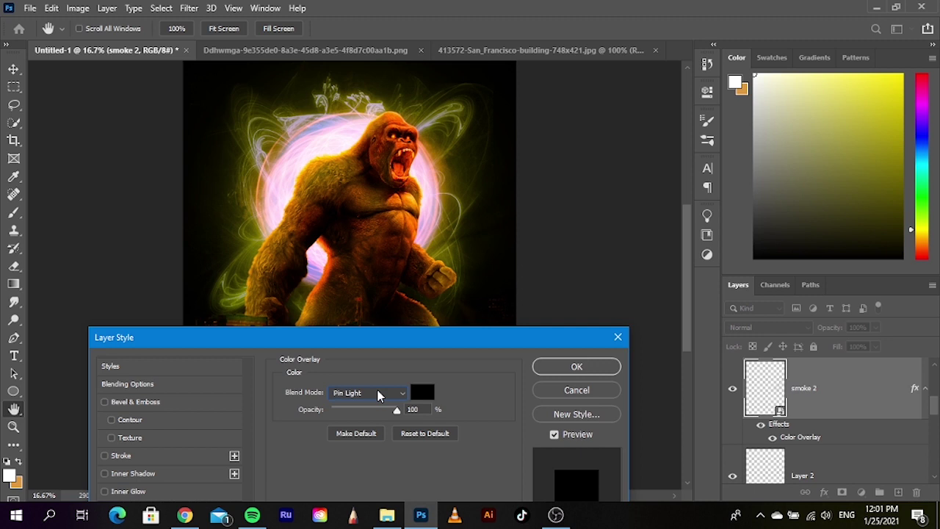
scroll(378, 395, "down", 1)
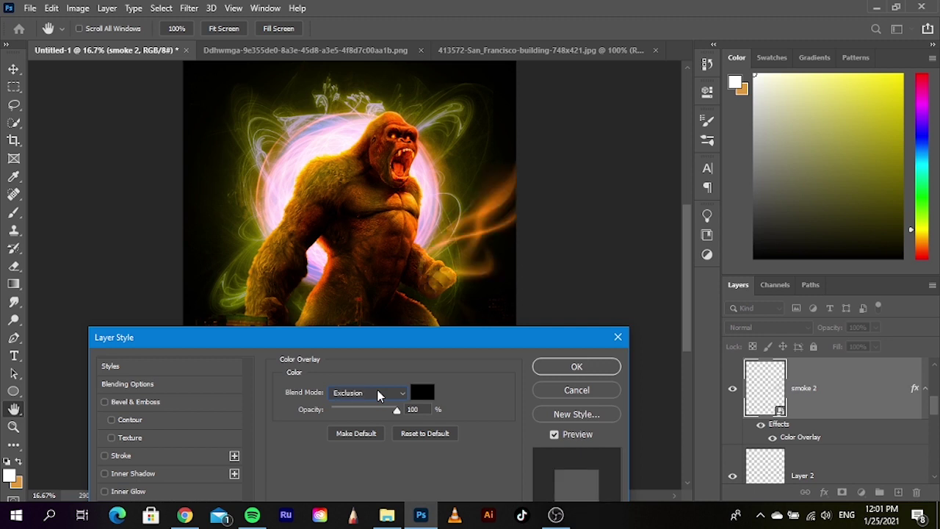
scroll(379, 395, "down", 1)
scroll(378, 395, "up", 1)
Confirm the overlay, then mask smoke 2 and erase it over the fist at brush size 500
left_click(560, 366)
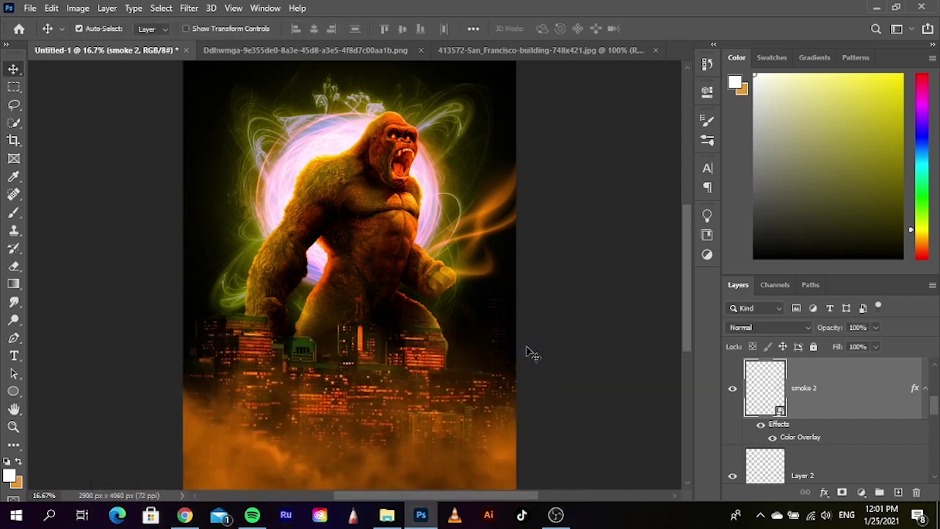
left_click(594, 345)
scroll(453, 291, "up", 2)
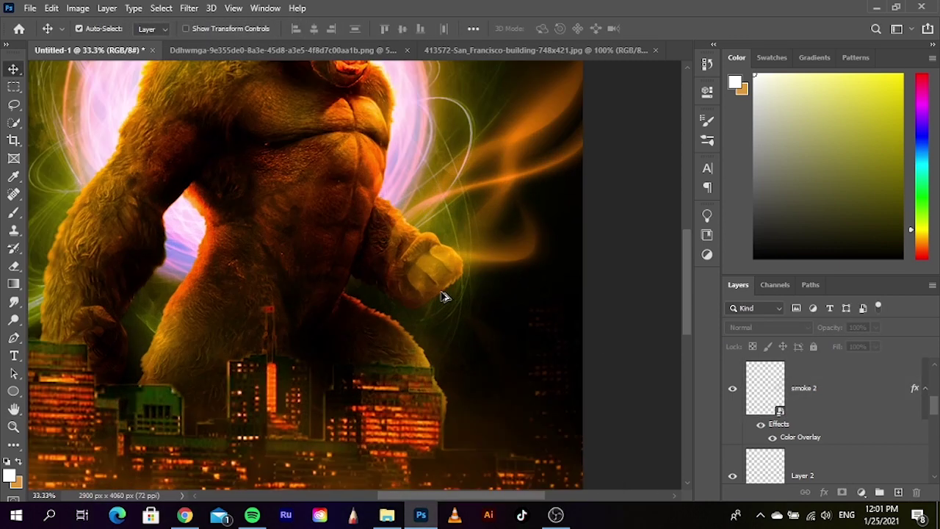
left_click_drag(428, 293, 443, 336)
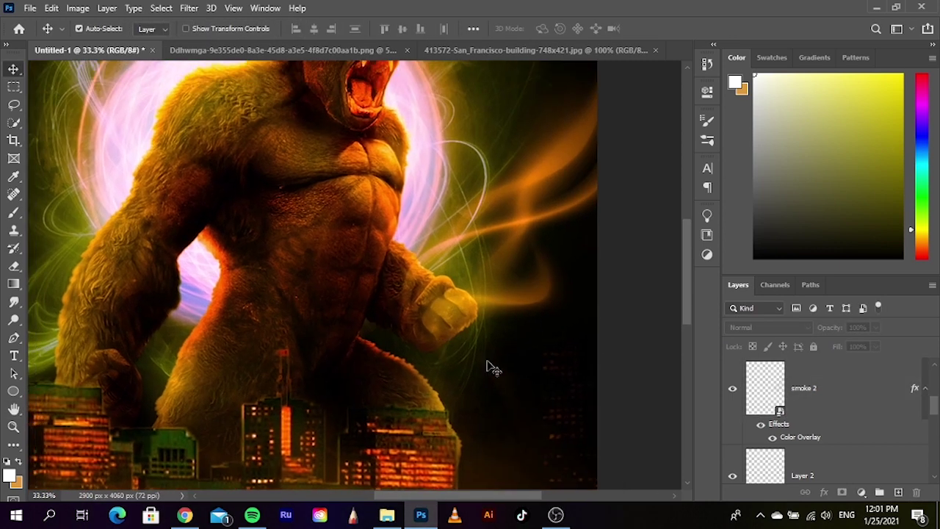
left_click(853, 412)
left_click(842, 492)
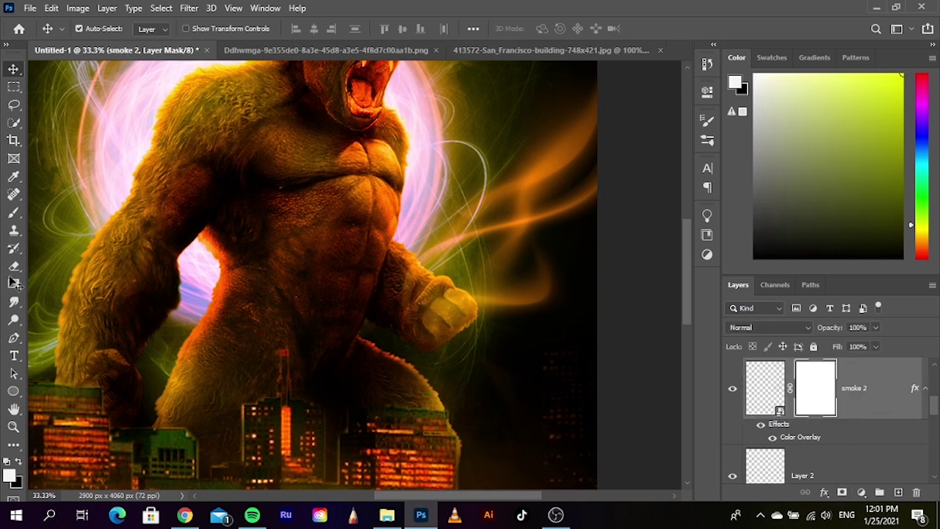
left_click(14, 268)
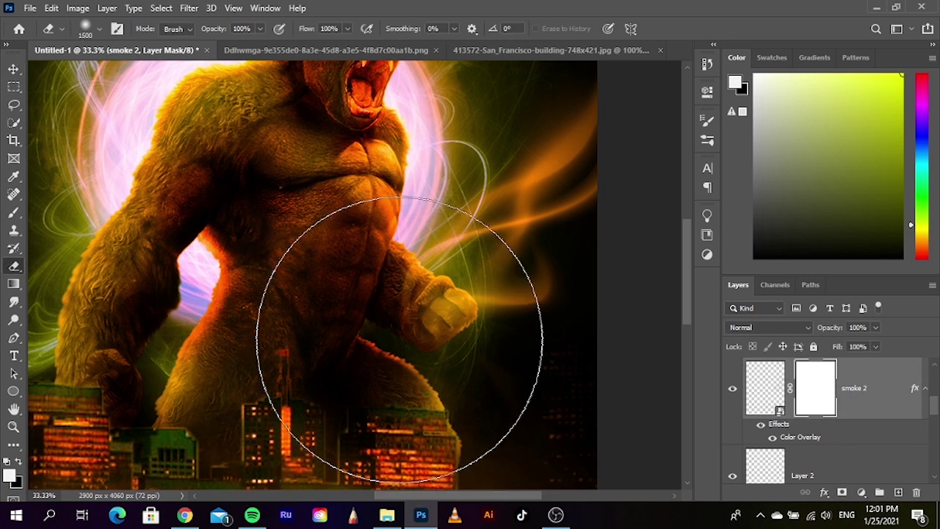
key("bracketleft")
key("bracketleft")
key("bracketleft")
key("bracketleft")
key("bracketleft")
key("bracketleft")
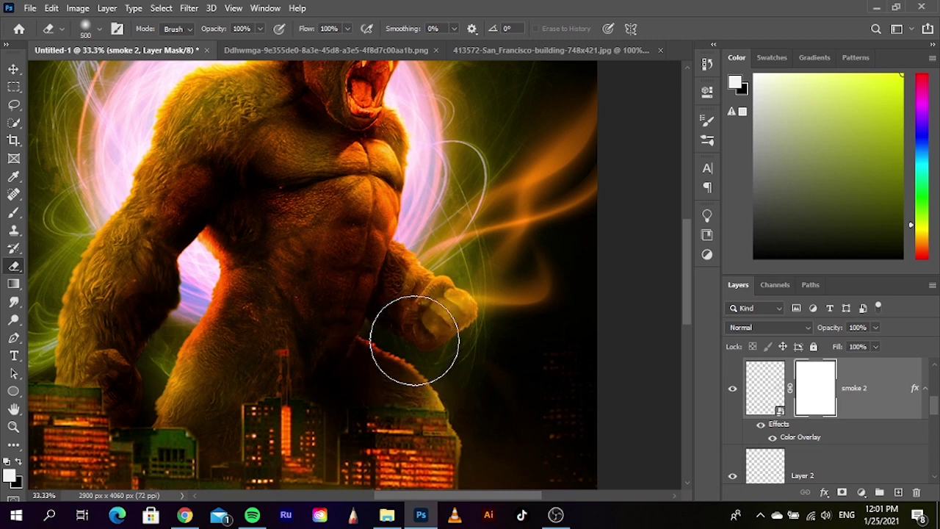
mouse_move(415, 340)
left_mouse_down()
mouse_move(411, 350)
mouse_move(405, 331)
mouse_move(401, 351)
left_mouse_up()
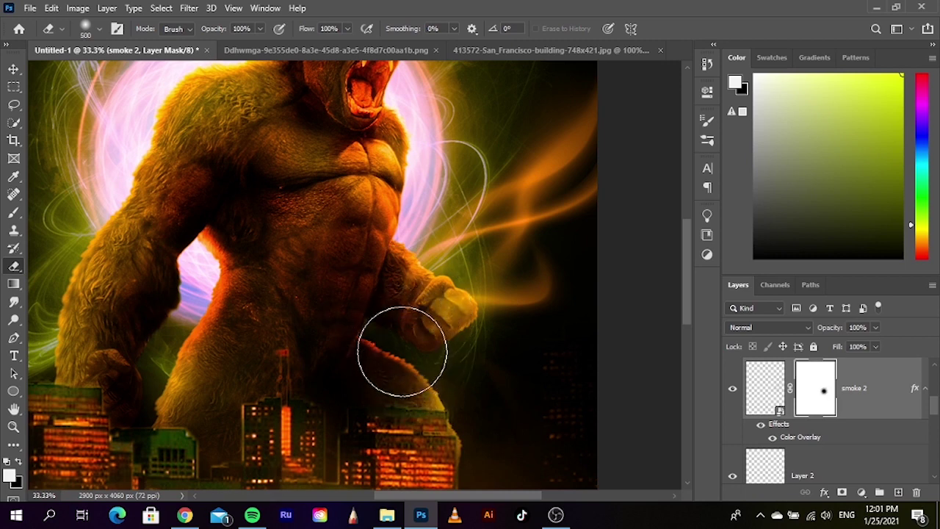
left_click(14, 69)
Drag the 6724221 smoke image from the energy effects folder onto the poster
scroll(317, 259, "up", 1)
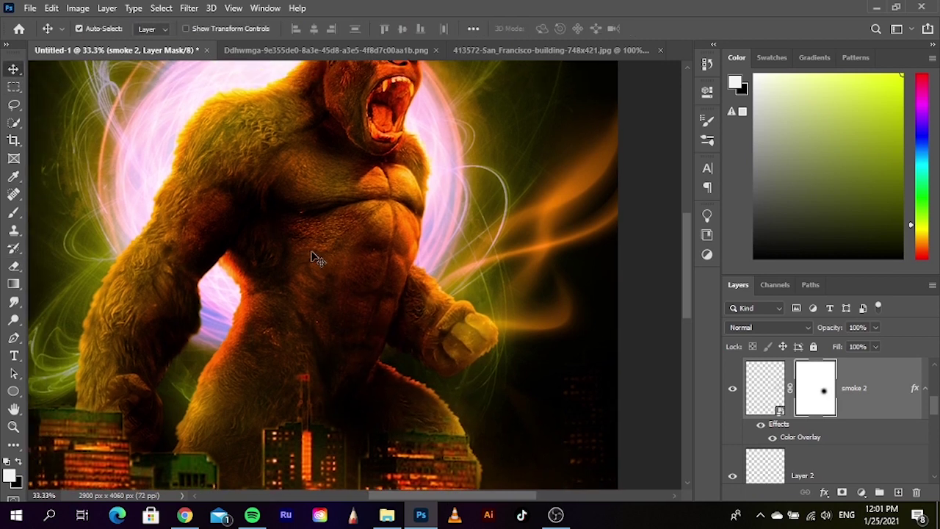
scroll(337, 262, "down", 1)
scroll(595, 335, "down", 1)
left_click(608, 339)
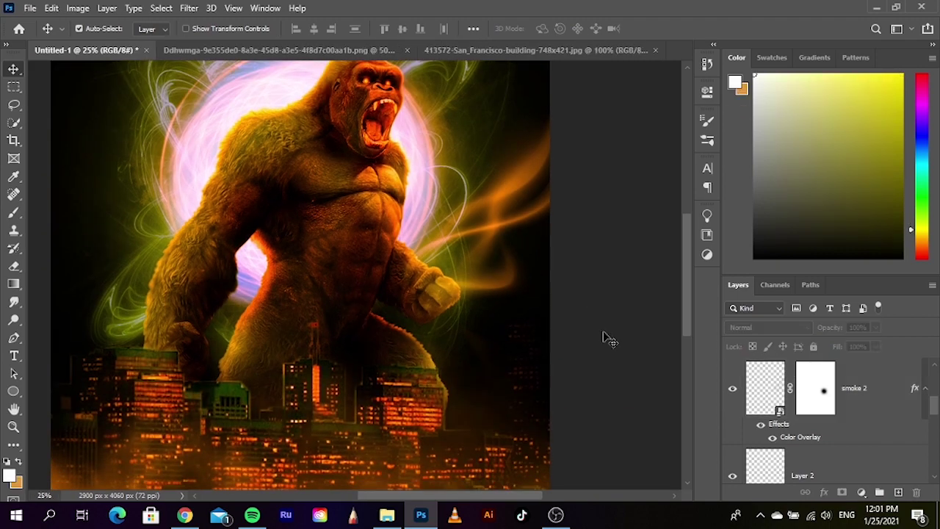
left_click(387, 515)
scroll(529, 360, "up", 2)
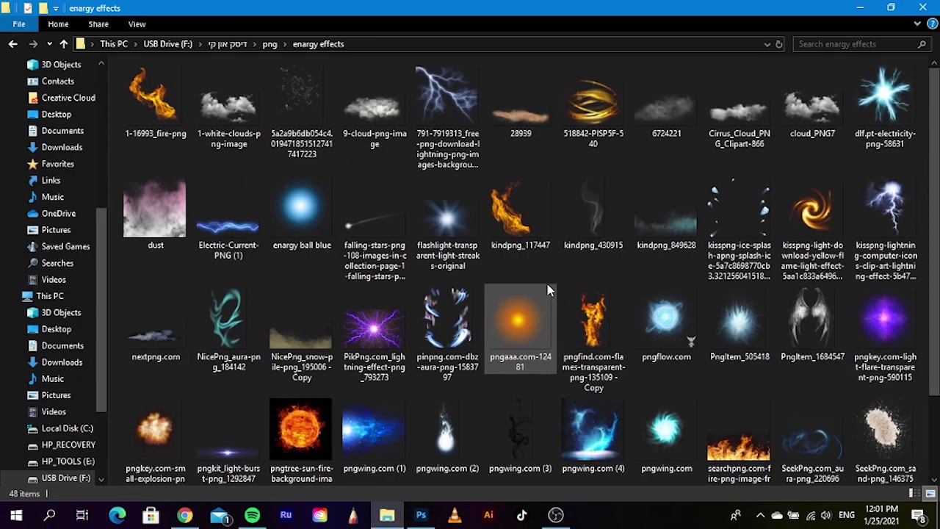
mouse_move(652, 132)
left_mouse_down()
mouse_move(384, 160)
mouse_move(302, 274)
mouse_move(406, 115)
left_mouse_up()
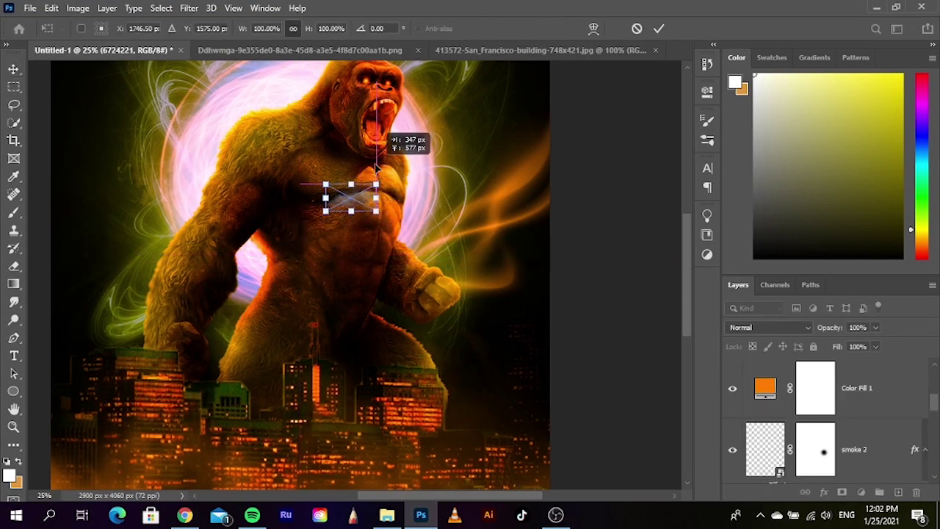
Scale the placed 6724221 smoke to about 412%, centred over the gorilla's roaring mouth
scroll(408, 176, "up", 5)
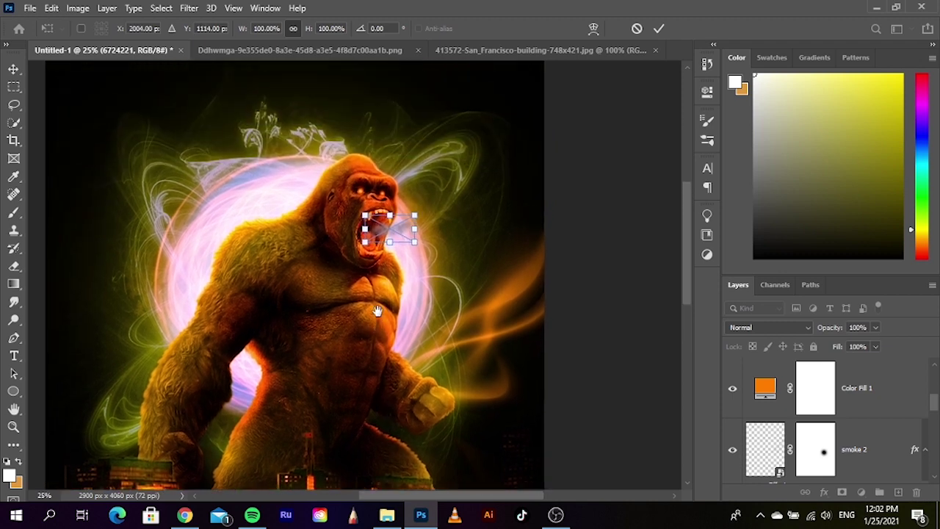
left_click_drag(415, 229, 485, 163)
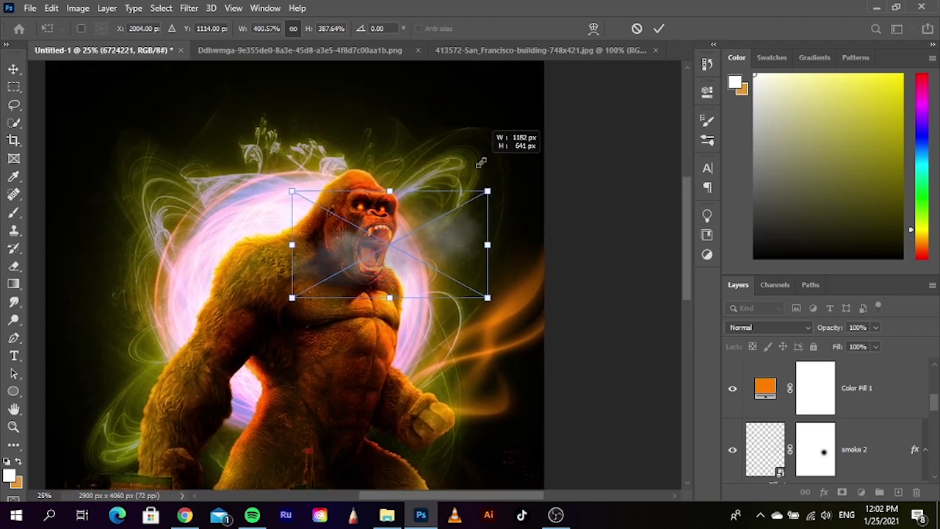
left_click_drag(406, 216, 414, 234)
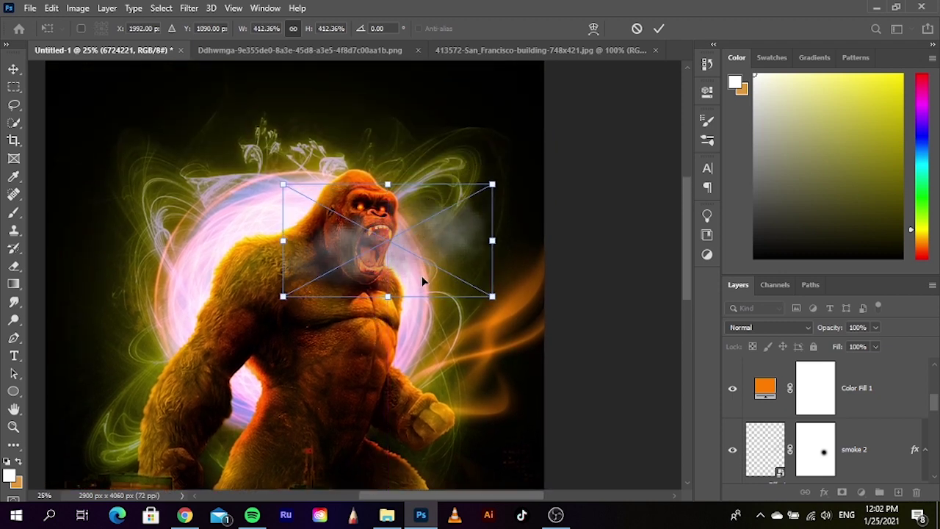
key("Return")
scroll(416, 273, "up", 1)
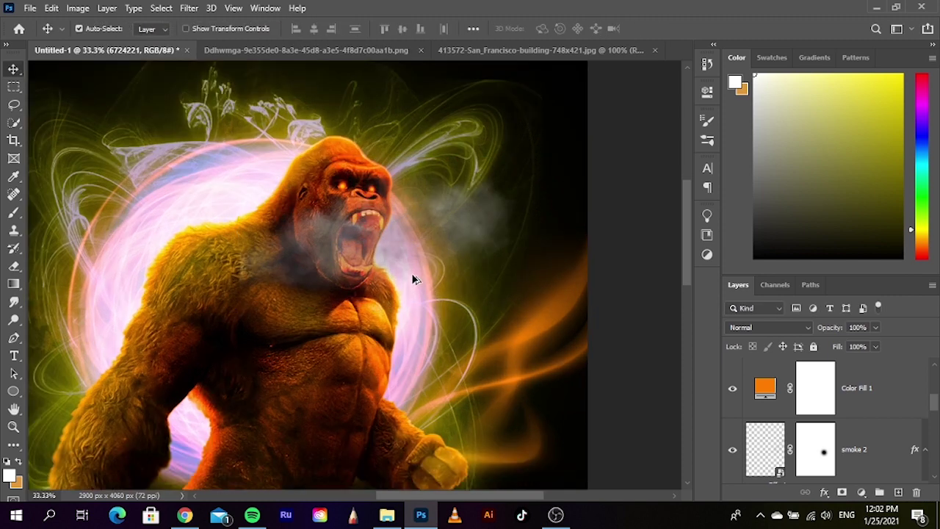
scroll(411, 276, "up", 1)
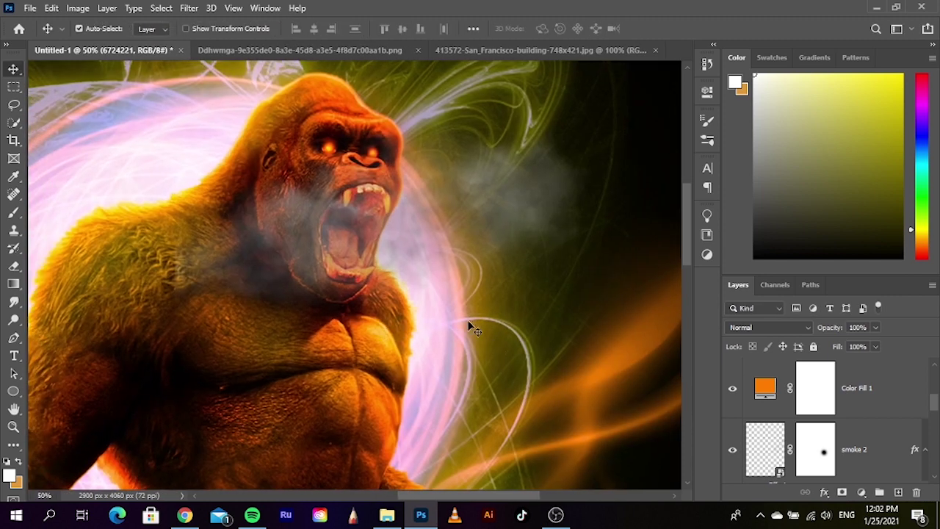
scroll(787, 413, "up", 2)
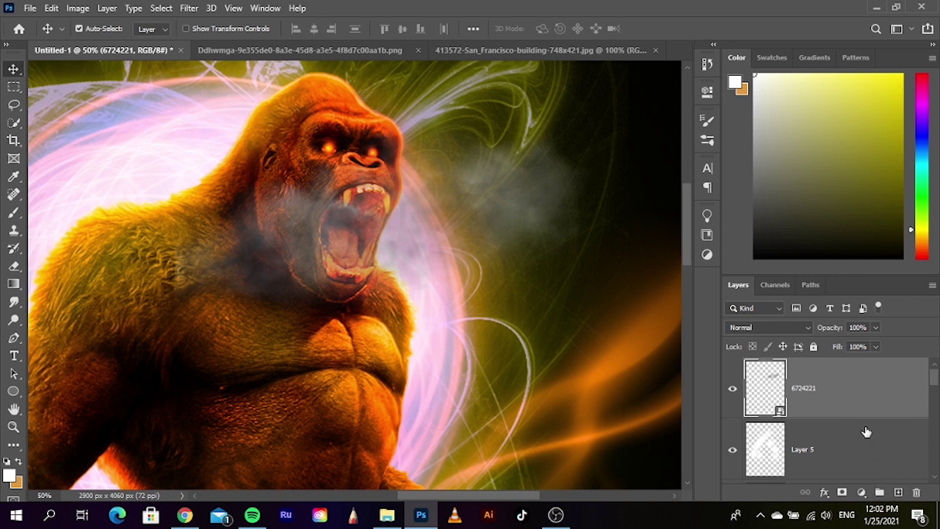
Add a layer mask to smoke layer 6724221 and erase the smoke over the gorilla's head and chest
left_click(843, 493)
left_click(14, 266)
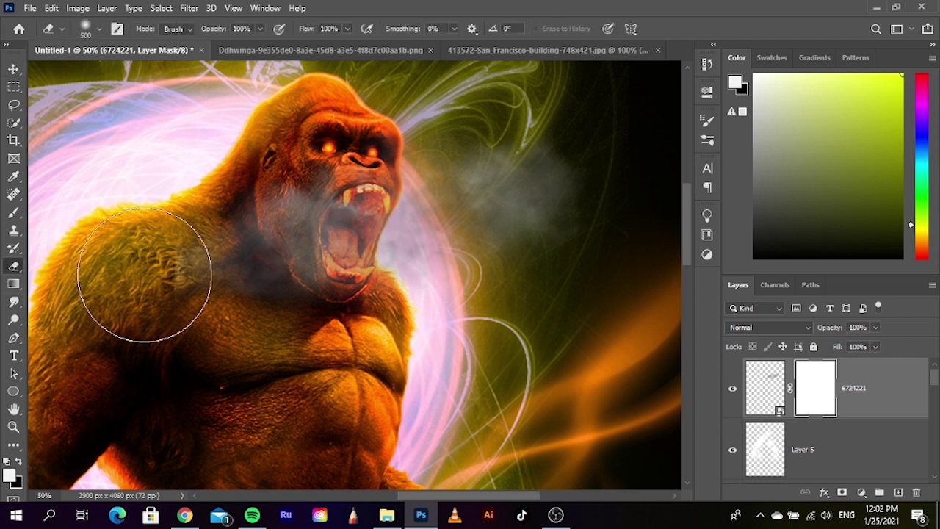
left_click_drag(179, 273, 221, 210)
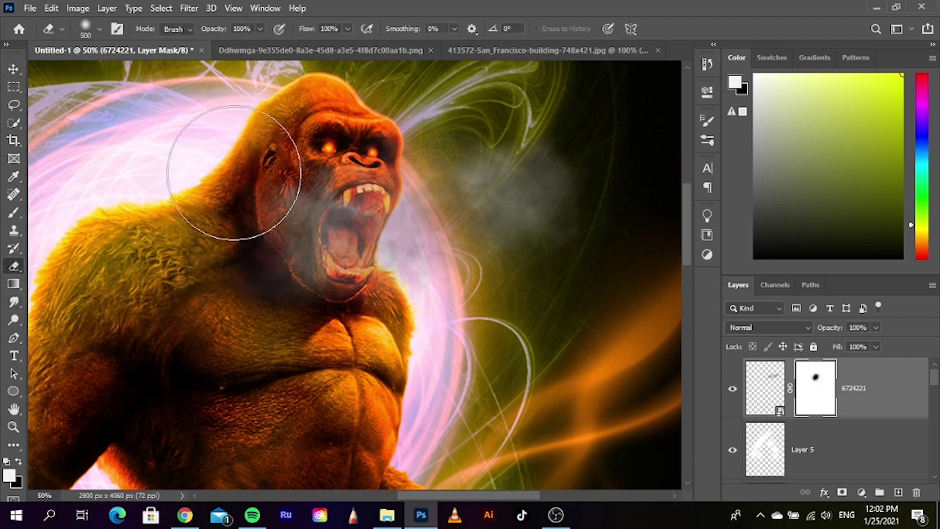
mouse_move(233, 173)
left_mouse_down()
mouse_move(252, 137)
mouse_move(221, 241)
mouse_move(260, 319)
mouse_move(409, 325)
mouse_move(431, 294)
mouse_move(431, 262)
mouse_move(463, 246)
mouse_move(497, 210)
mouse_move(495, 195)
mouse_move(562, 196)
mouse_move(573, 233)
left_mouse_up()
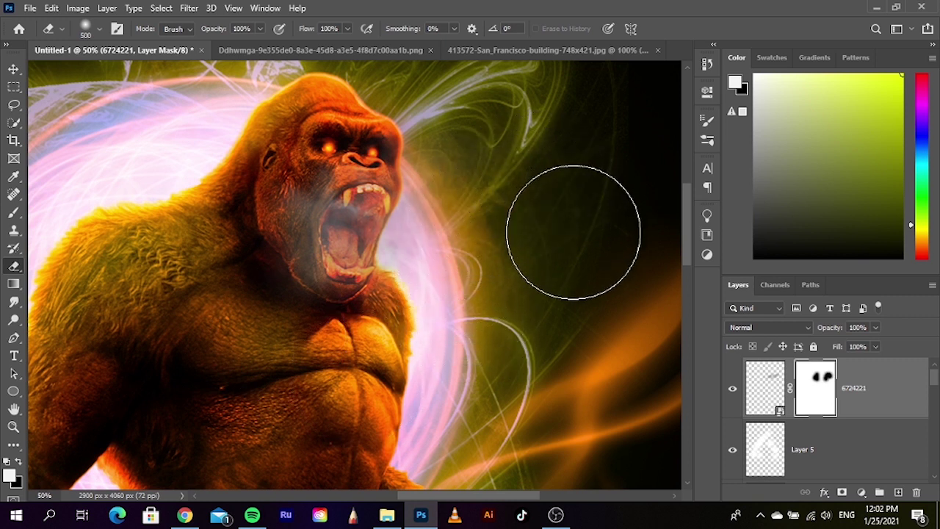
Nudge smoke layer 6724221 slightly right and down with Free Transform
left_click(13, 68)
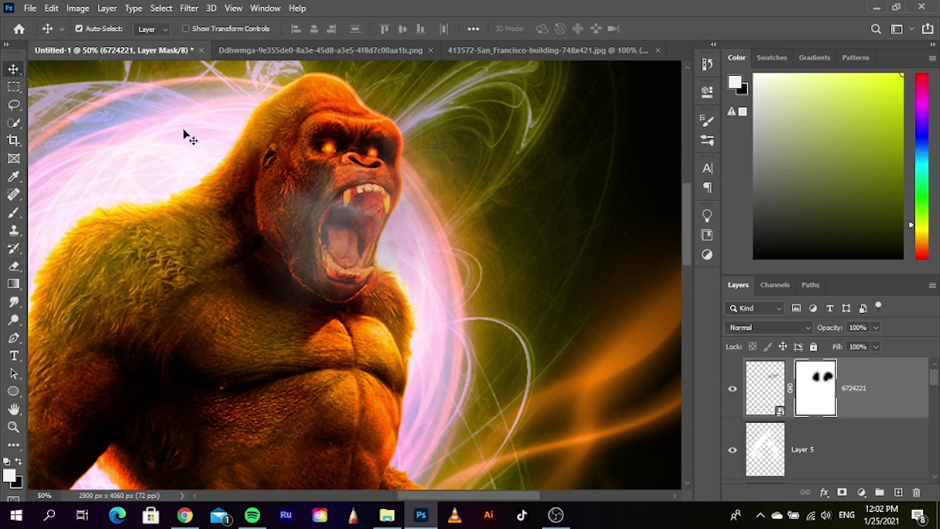
scroll(874, 406, "down", 2)
scroll(859, 412, "down", 2)
scroll(845, 416, "down", 1)
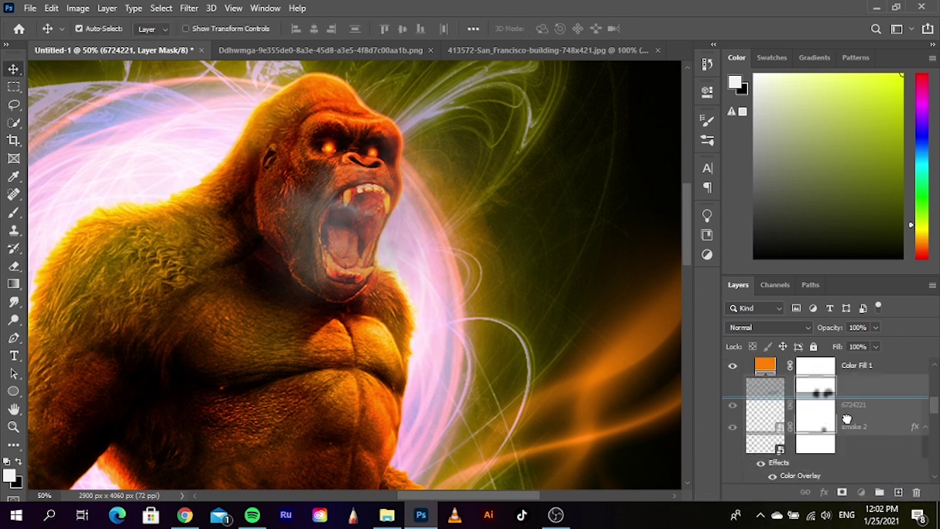
key("ctrl+z")
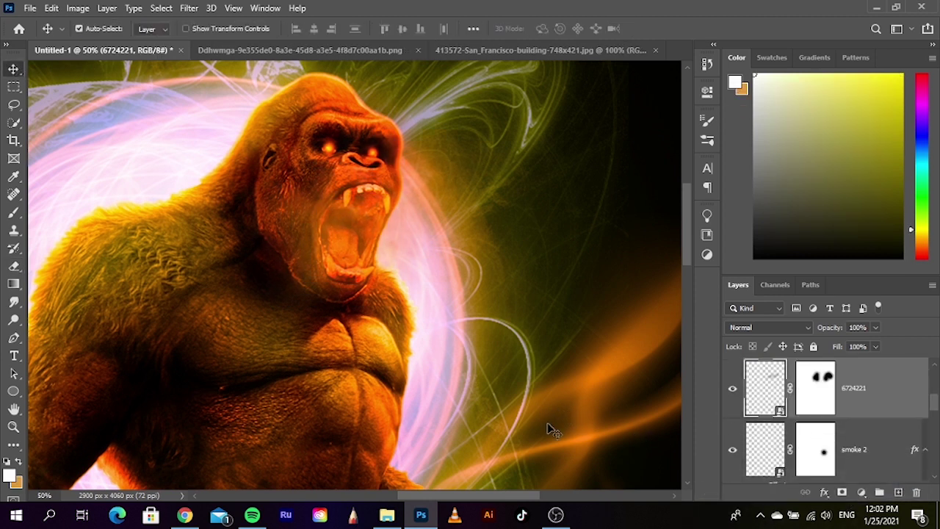
key("ctrl+t")
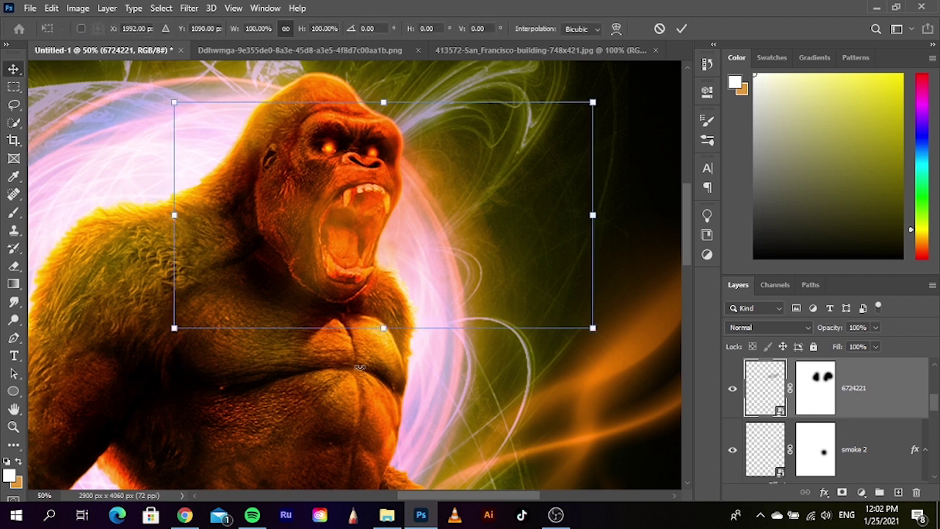
left_click_drag(391, 245, 427, 251)
key("Return")
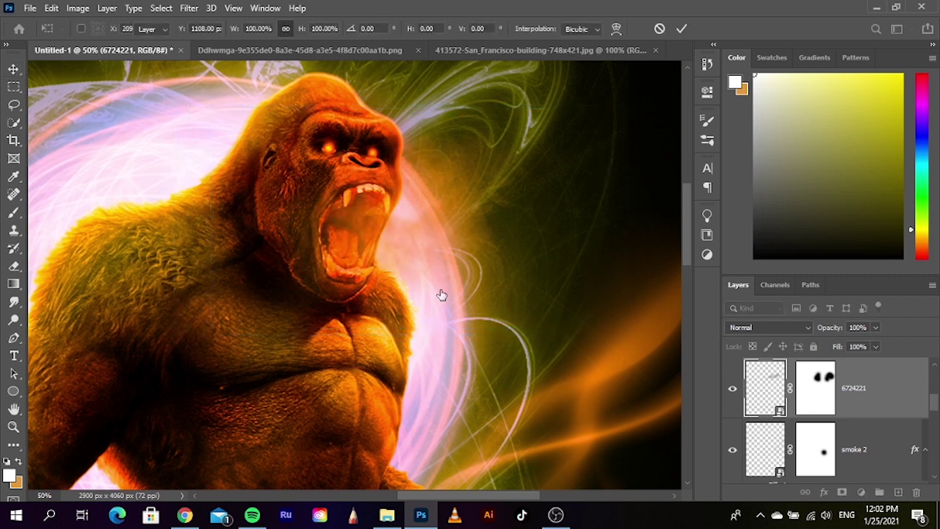
Add a Color Overlay effect to the smoke layer using Color Burn blend mode
left_click(827, 497)
left_click(782, 423)
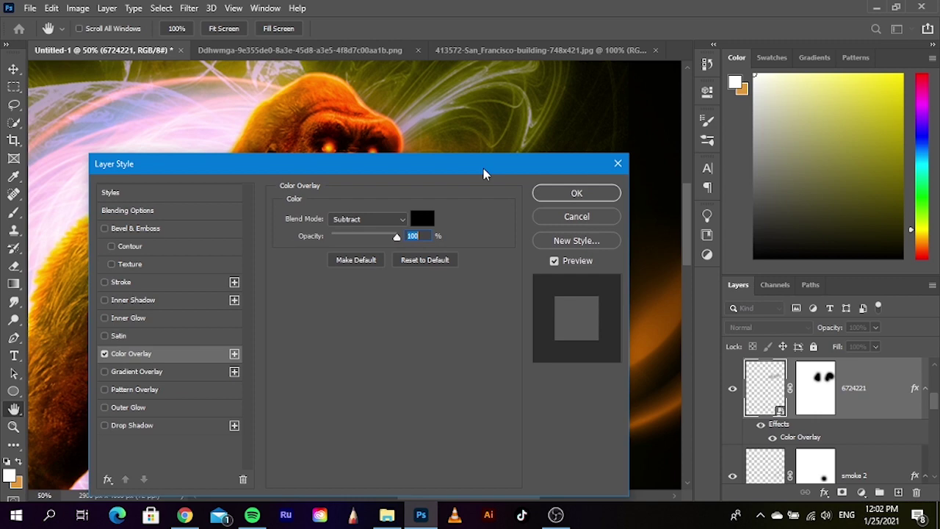
mouse_move(490, 171)
left_mouse_down()
mouse_move(628, 309)
mouse_move(618, 331)
left_mouse_up()
left_click(545, 373)
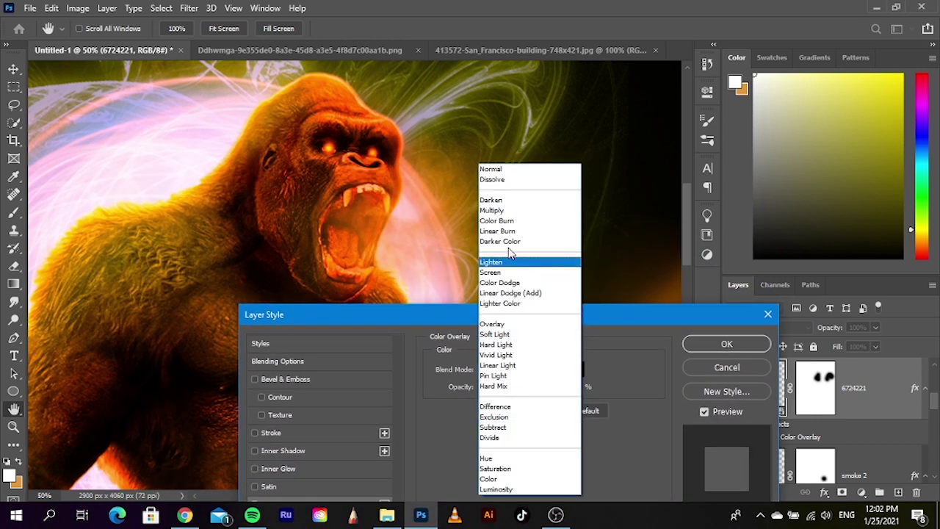
left_click(513, 170)
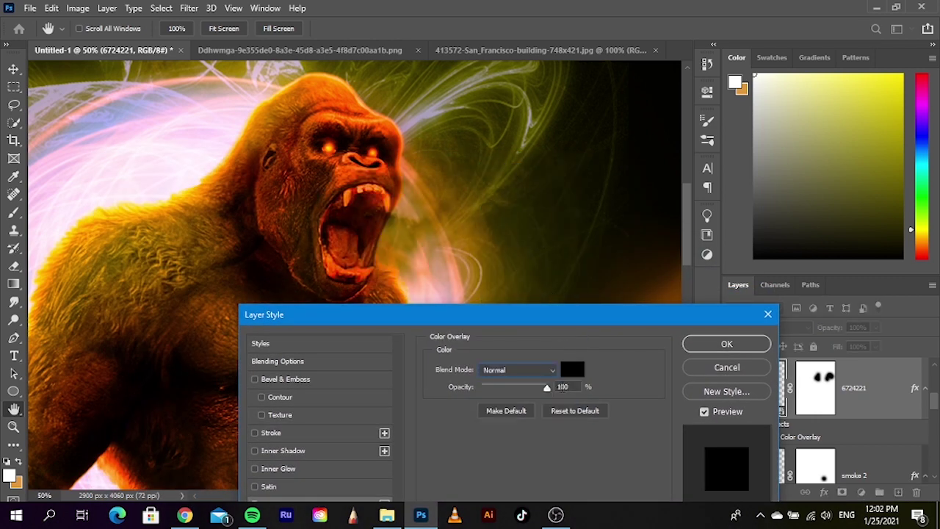
key("Down")
key("Down")
key("Down")
key("Down")
key("Down")
key("Down")
key("Down")
key("Down")
key("Down")
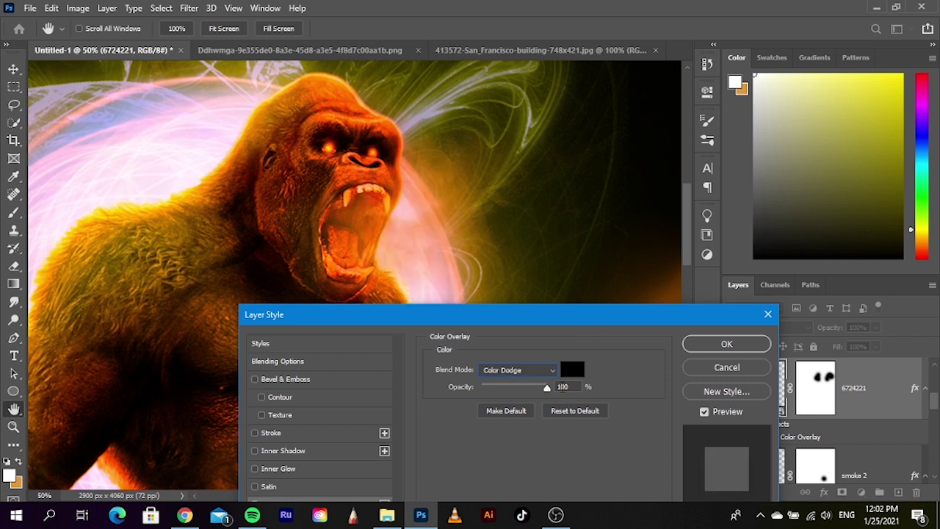
key("Up")
key("Up")
key("Up")
key("Up")
key("Up")
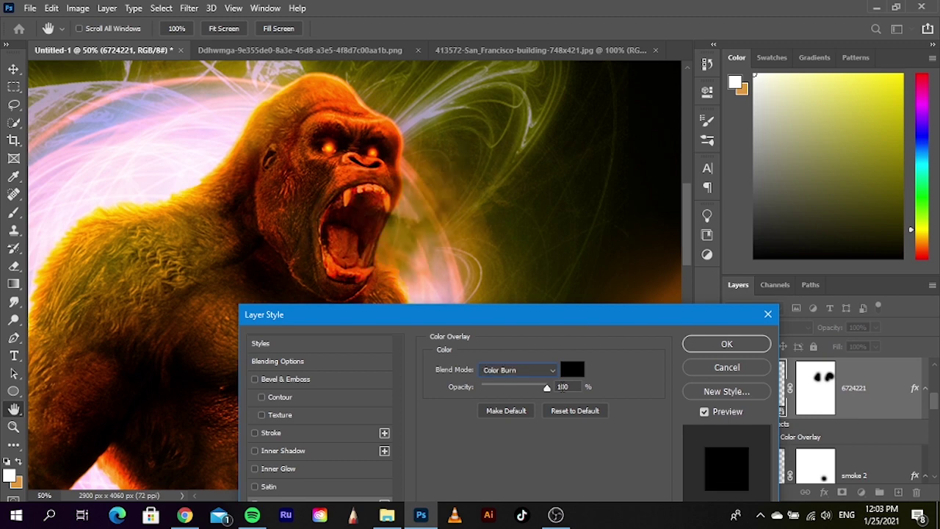
Set the overlay colour to olive green 93a70d
left_click(573, 370)
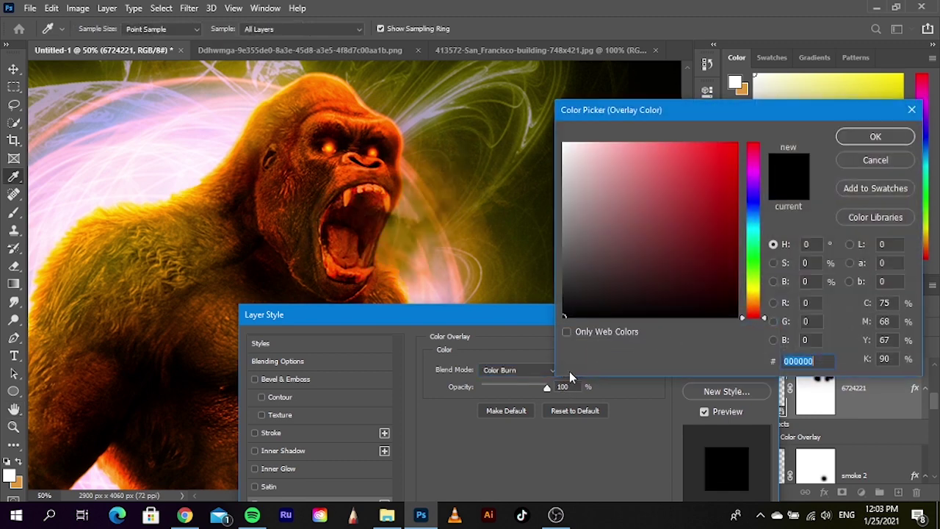
left_click(569, 277)
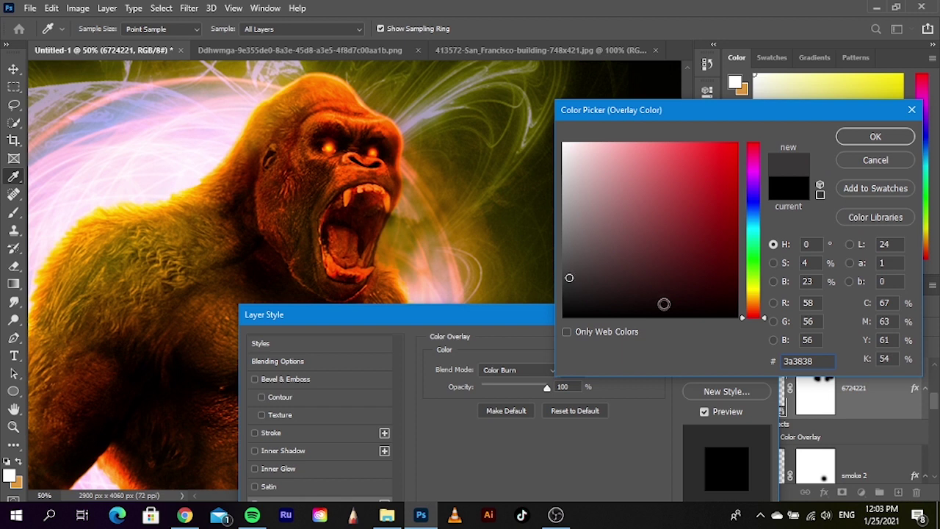
left_click_drag(753, 314, 753, 284)
type("deff00")
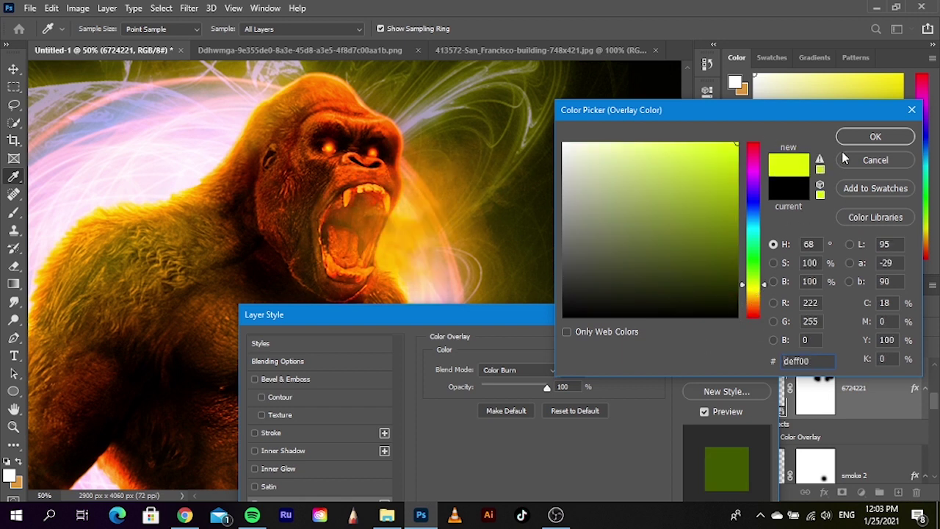
left_click_drag(737, 209, 725, 203)
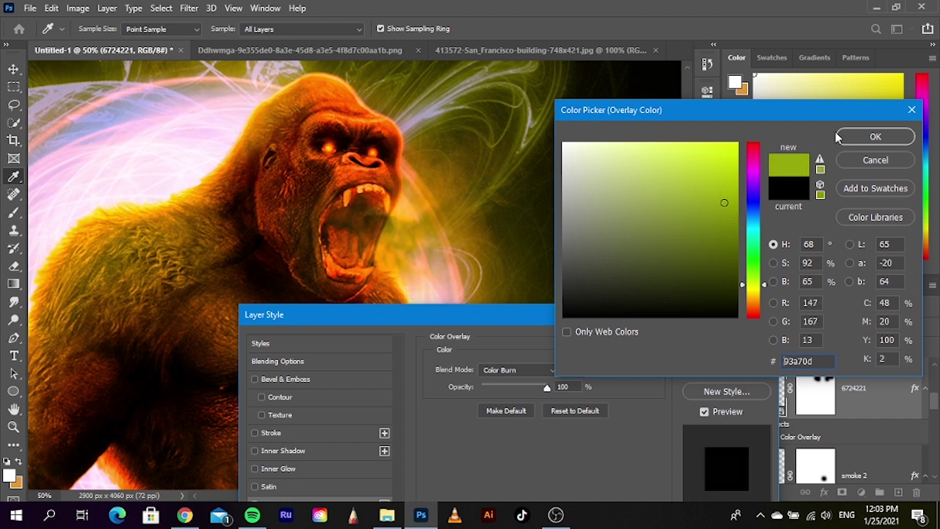
left_click(864, 138)
Apply the olive-green Color Overlay effect to smoke layer 6724221
left_click(720, 343)
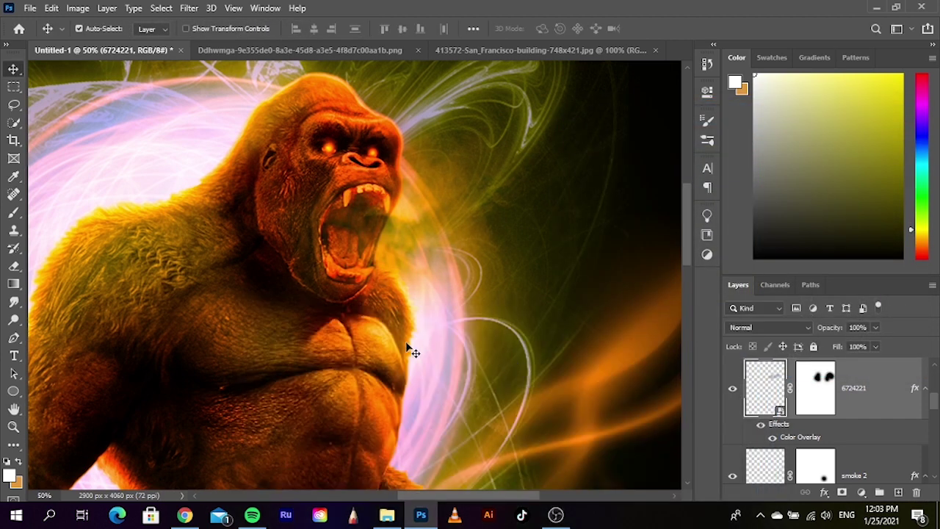
scroll(366, 345, "down", 1)
scroll(514, 276, "up", 1)
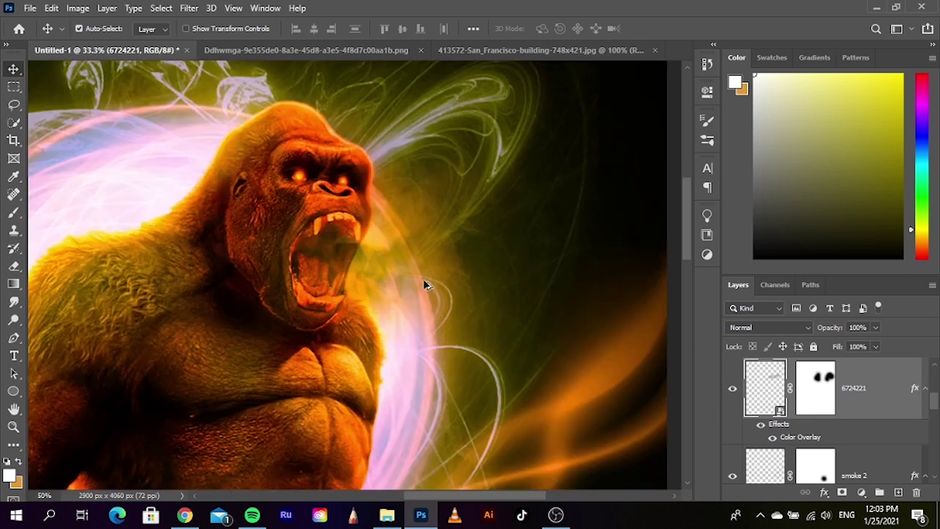
scroll(455, 290, "up", 1)
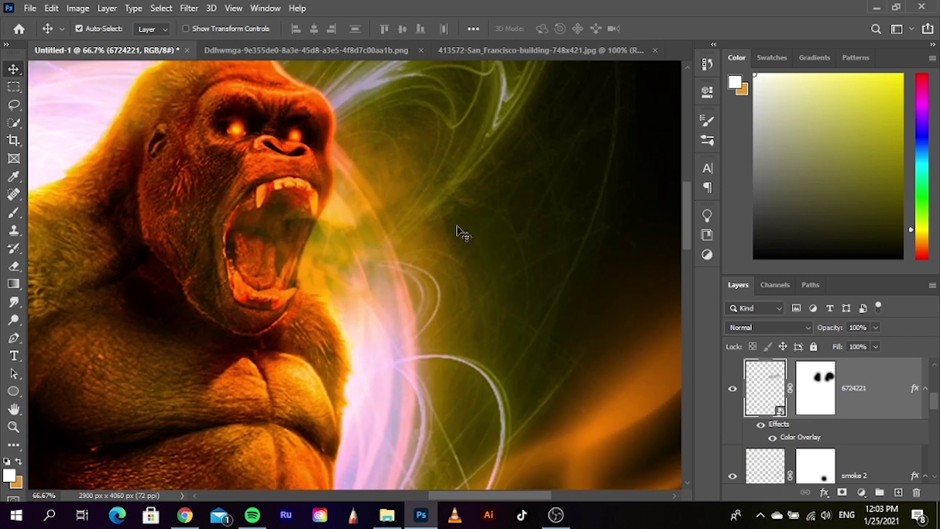
Select the 6724221 layer mask, recentre the view on the gorilla, and clear the layer selection
left_click(819, 393)
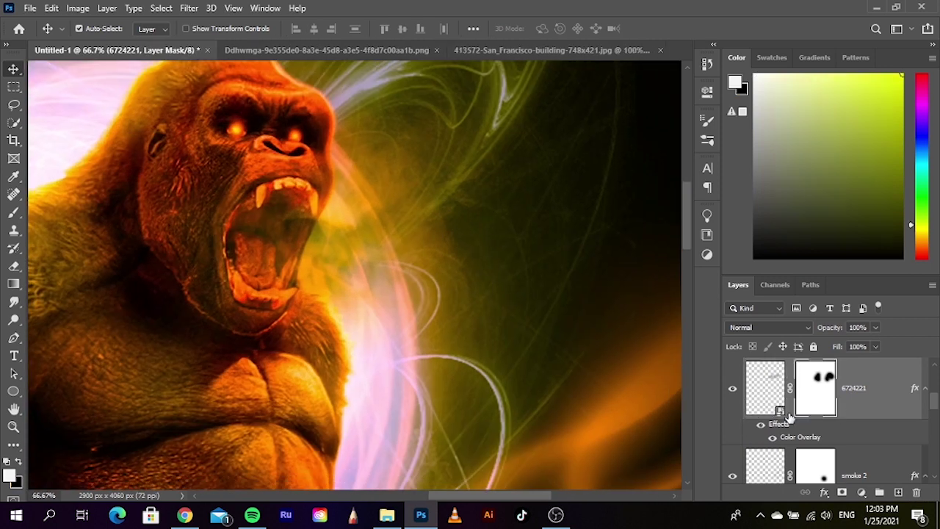
left_click(13, 266)
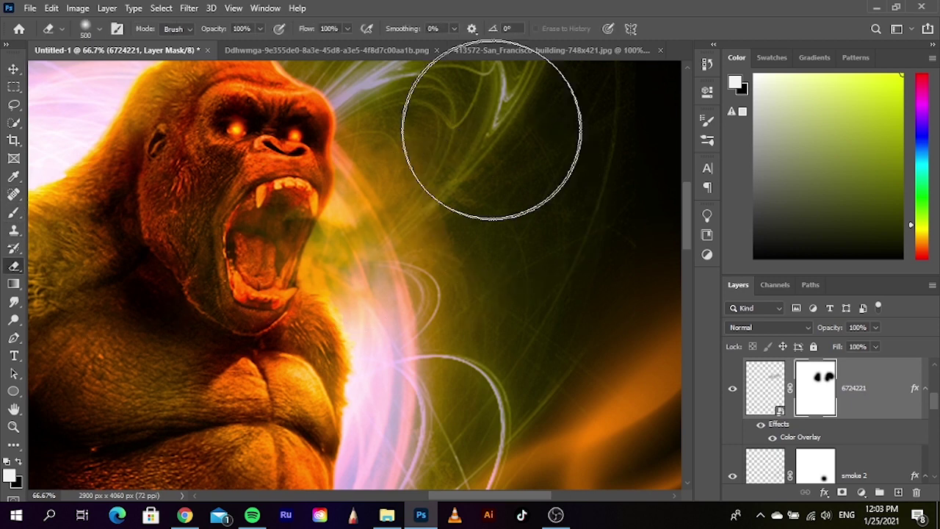
left_click_drag(509, 298, 505, 295)
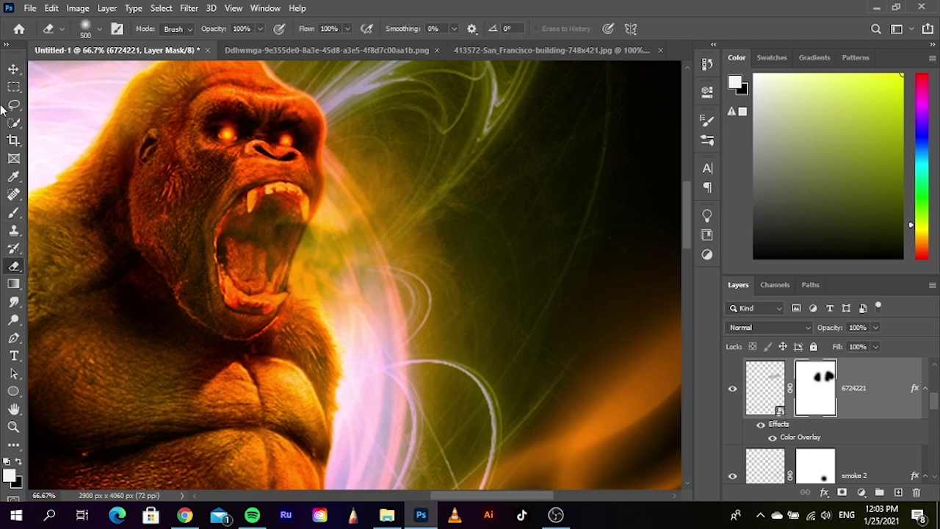
left_click(13, 68)
left_click_drag(315, 275, 428, 293)
scroll(428, 293, "down", 2)
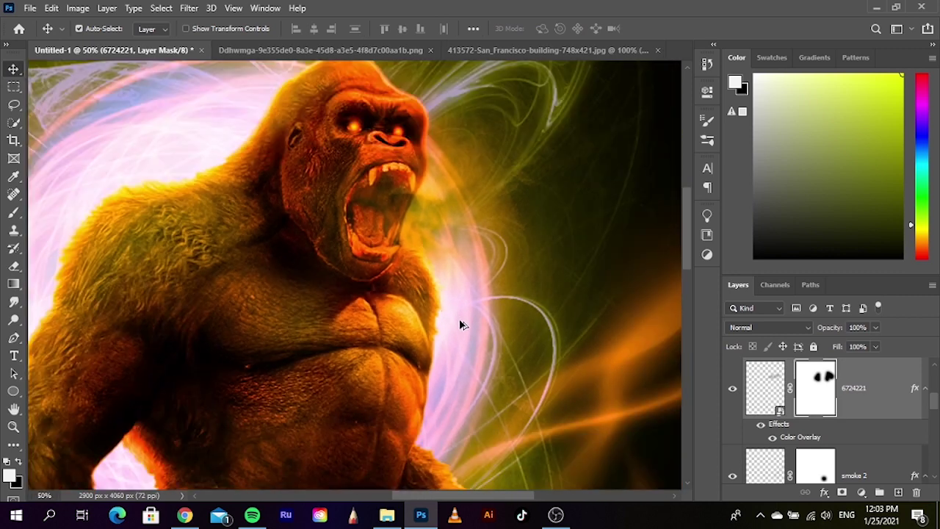
scroll(459, 318, "down", 1)
scroll(599, 388, "down", 2)
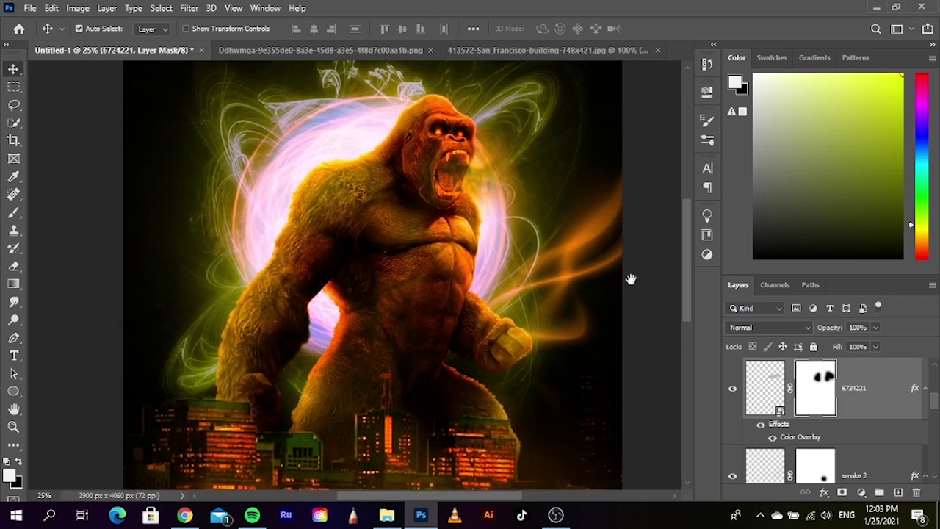
left_click(655, 309)
scroll(382, 332, "down", 2)
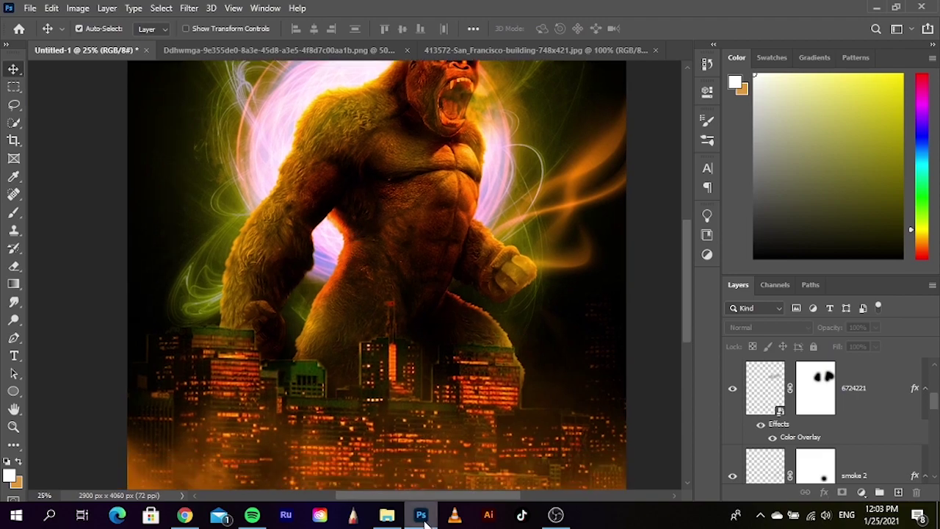
Drag the smoke 2 image from the energy effects folder toward Photoshop
left_click(387, 515)
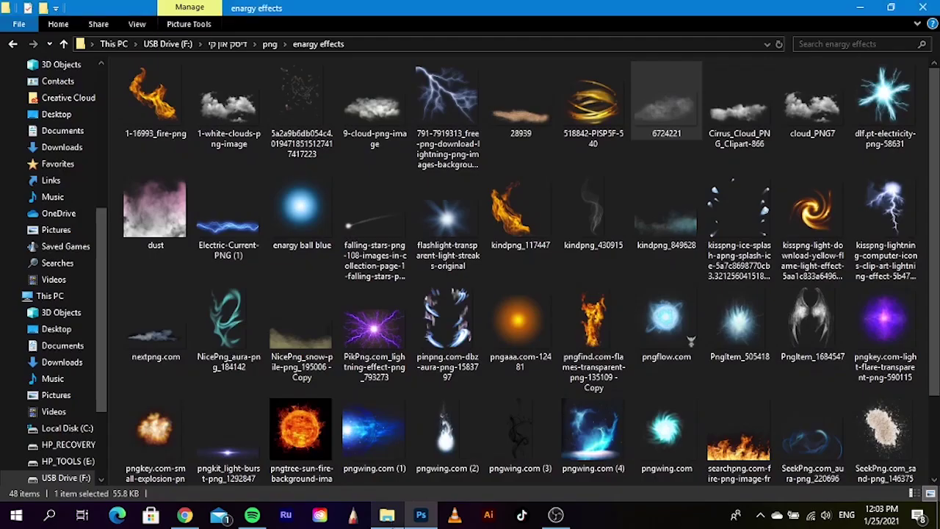
scroll(593, 316, "down", 2)
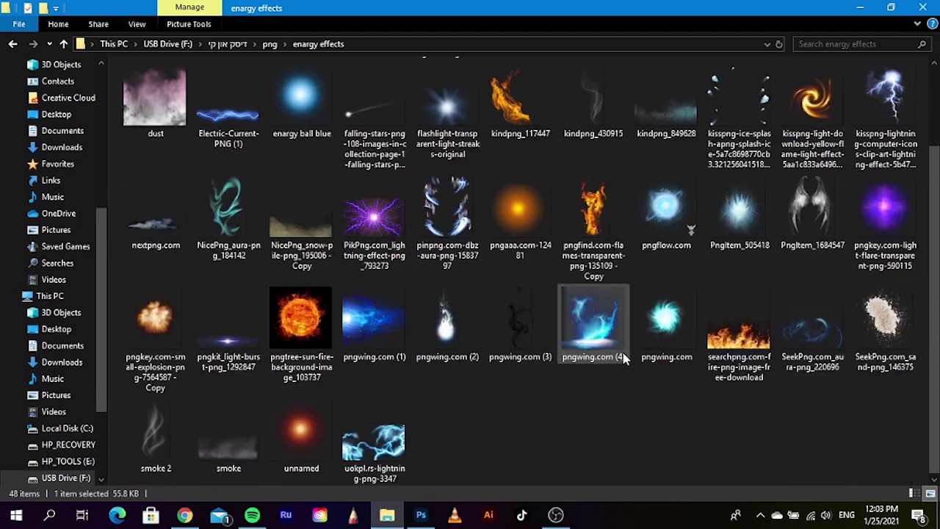
left_click(575, 432)
mouse_move(154, 437)
left_mouse_down()
mouse_move(430, 516)
mouse_move(335, 379)
left_mouse_up()
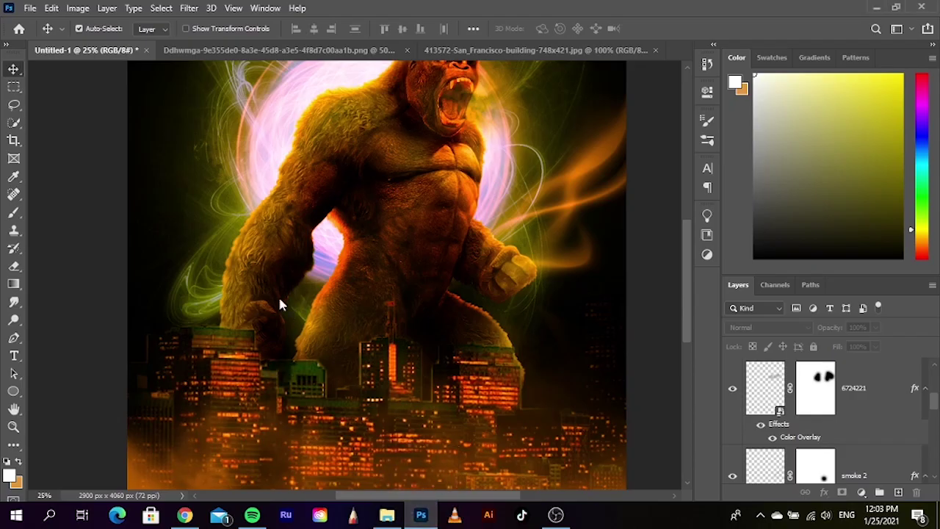
Place smoke 2 on the poster, flipped horizontally, rotated about 146° and enlarged up-left
left_click_drag(279, 304, 375, 299)
right_click(372, 298)
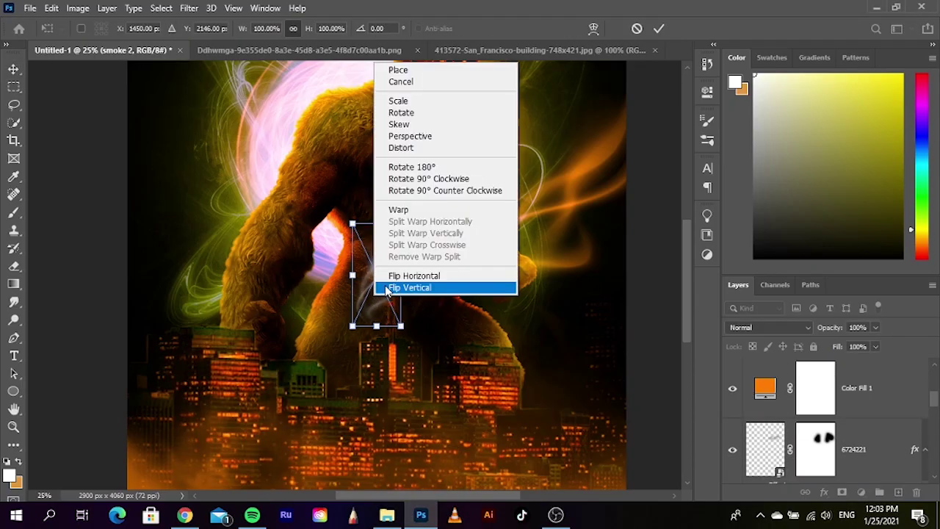
left_click(386, 273)
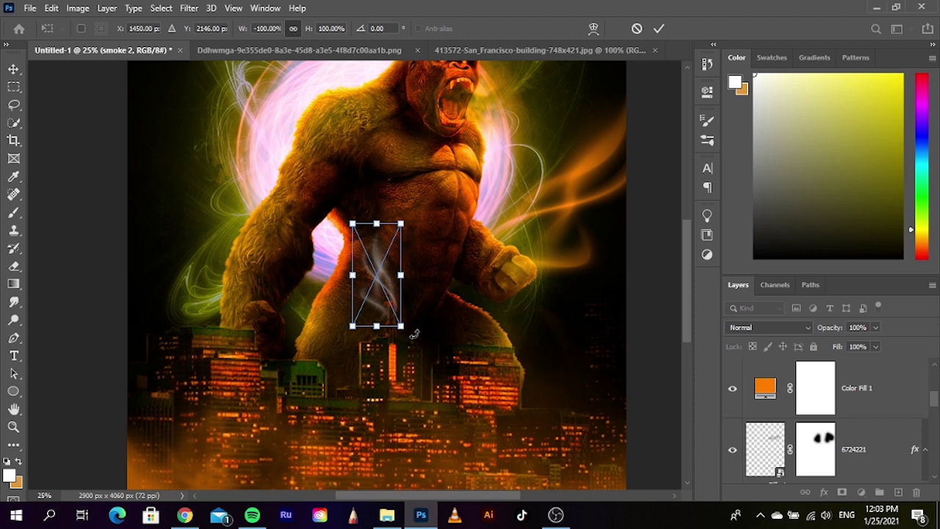
mouse_move(415, 334)
left_mouse_down()
mouse_move(475, 304)
mouse_move(441, 309)
mouse_move(507, 348)
left_mouse_up()
mouse_move(444, 315)
left_mouse_down()
mouse_move(232, 276)
mouse_move(243, 306)
left_mouse_up()
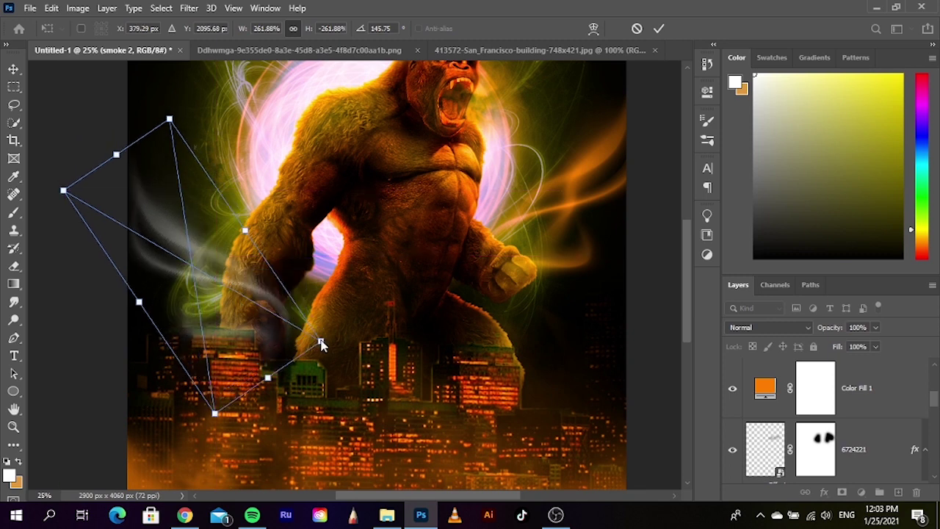
key("alt+space")
left_click(336, 6)
key("Return")
Move the smoke 2 layer above the masked gorilla layer and zoom out to the whole poster
left_click_drag(858, 389, 806, 468)
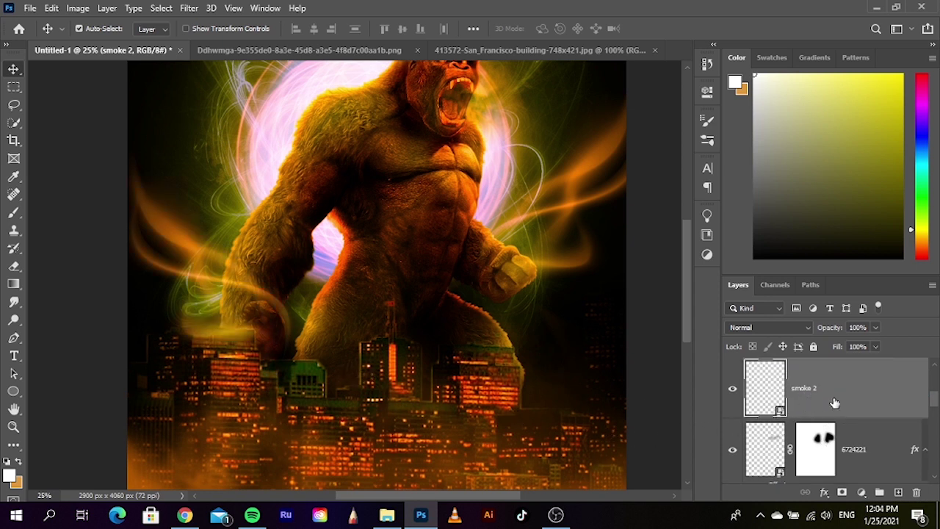
left_click_drag(835, 402, 818, 481)
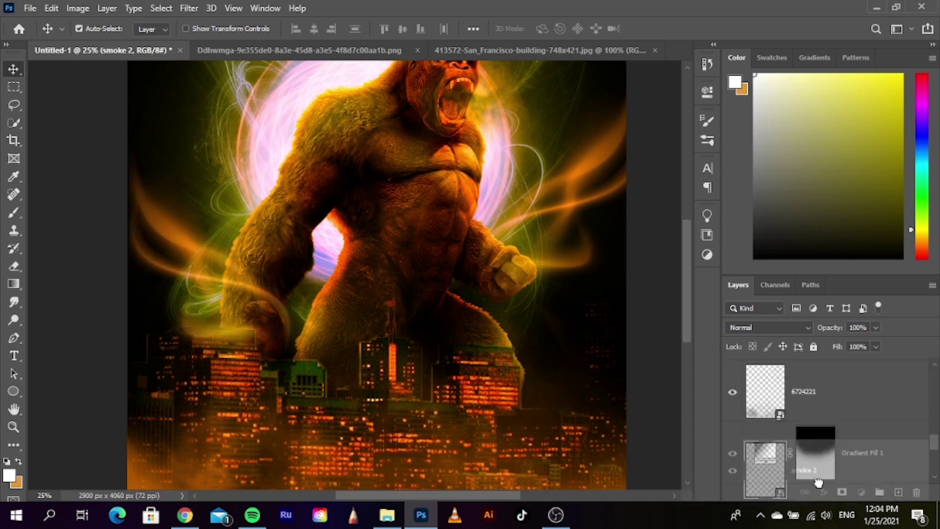
left_click_drag(818, 481, 755, 438)
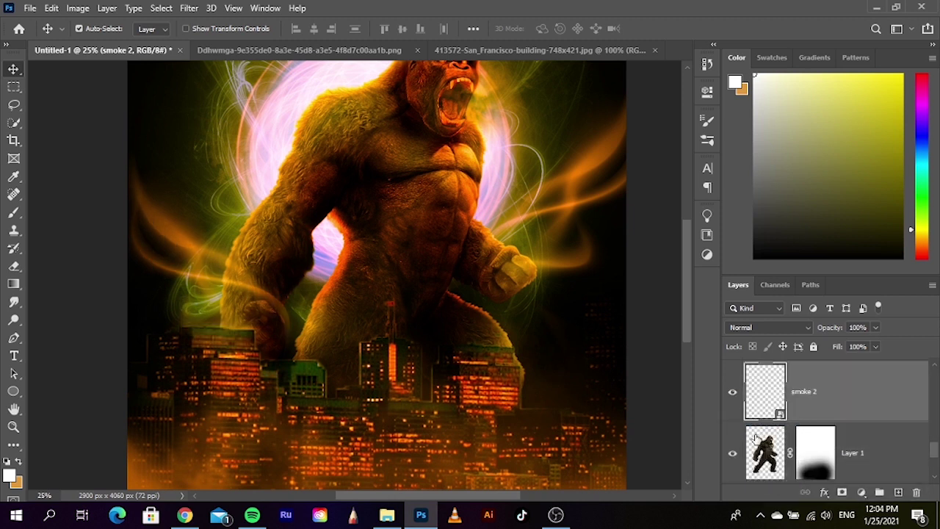
left_click(647, 339)
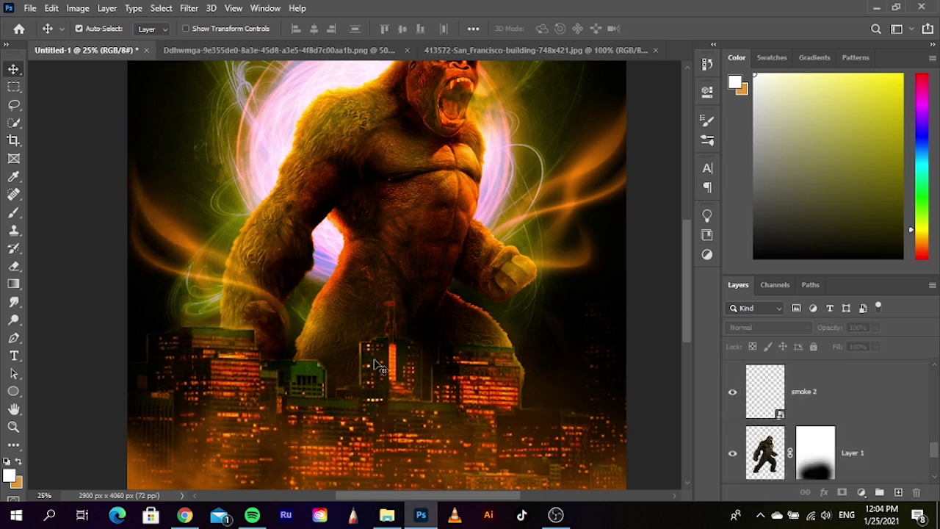
left_click_drag(402, 271, 405, 307)
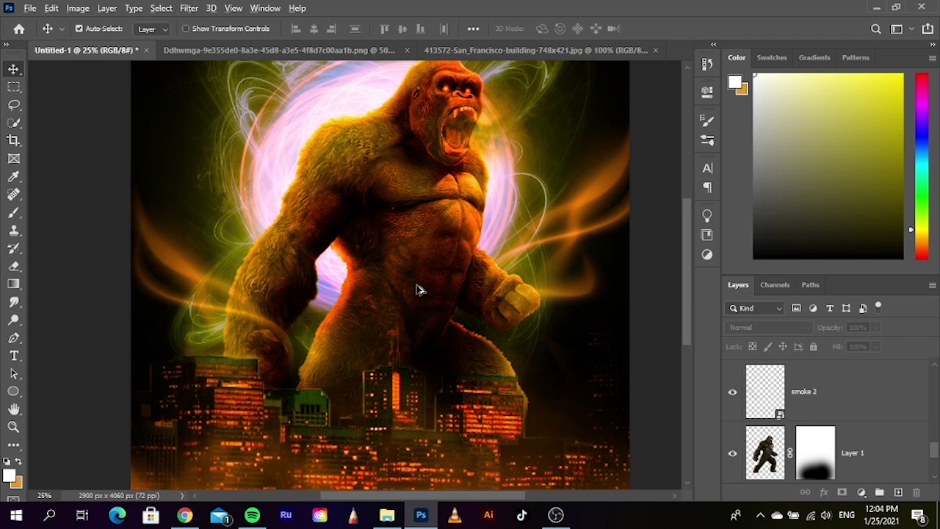
key("ctrl+minus")
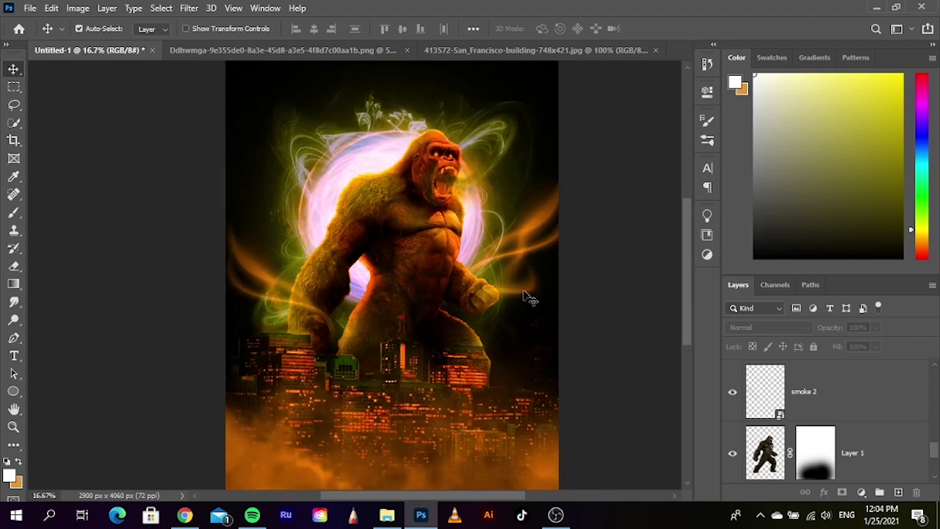
Minimise Photoshop and the energy effects folder, then drag the Godzilla vs Kong title from Downloads
double_click(483, 8)
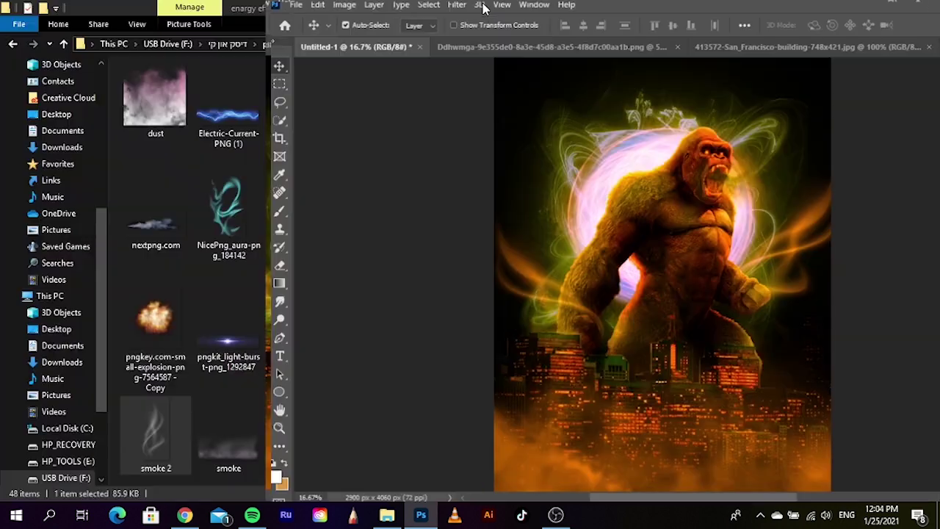
left_click(256, 23)
left_click(858, 8)
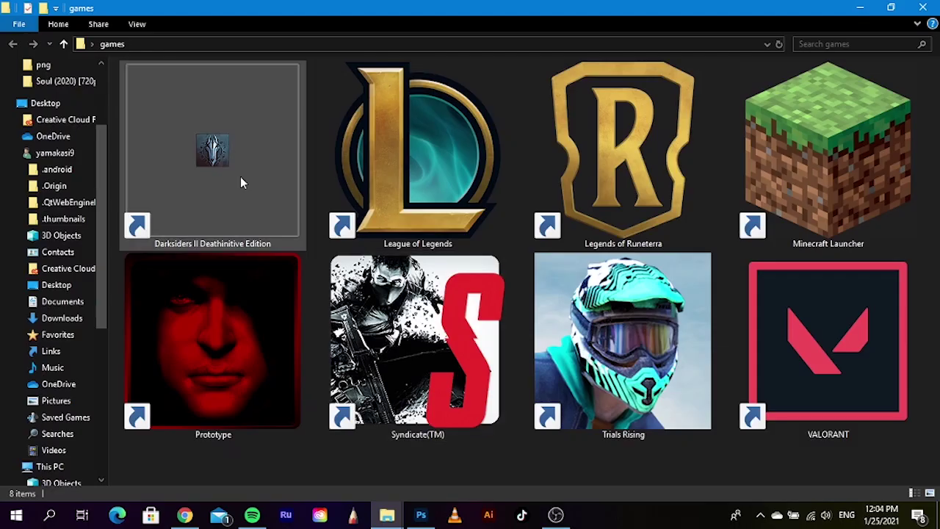
left_click(53, 103)
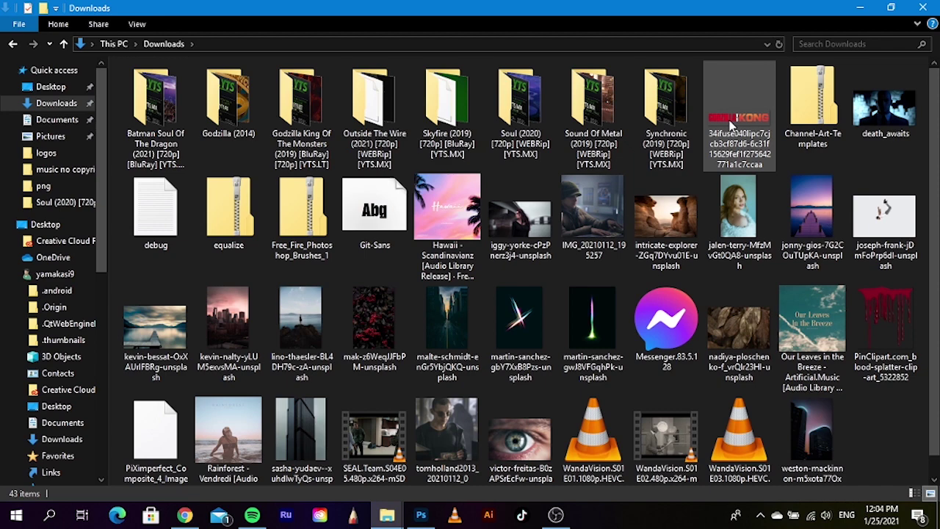
mouse_move(730, 123)
left_mouse_down()
mouse_move(585, 385)
mouse_move(616, 395)
left_mouse_up()
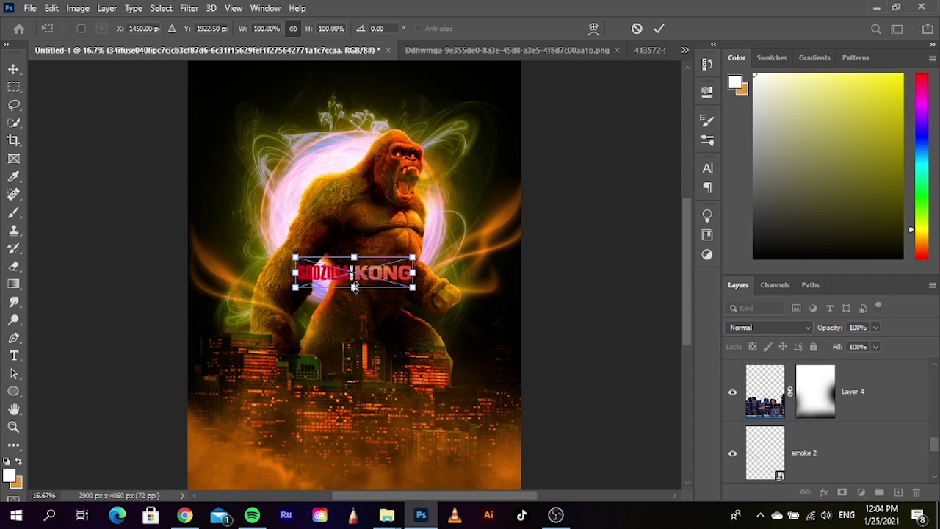
Scale the GODZILLA vs KONG title to 251.6% and position it across the poster's bottom
mouse_move(355, 288)
left_mouse_down()
mouse_move(392, 296)
mouse_move(395, 458)
left_mouse_up()
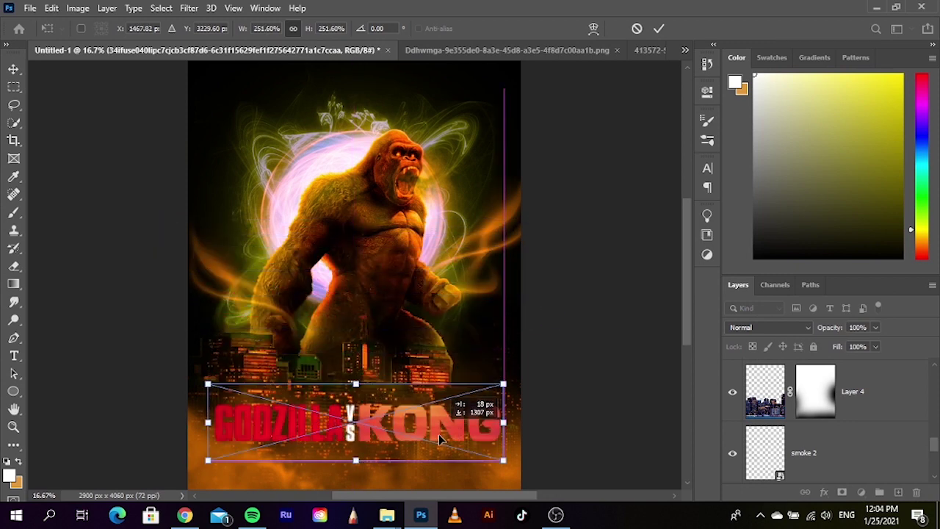
scroll(542, 257, "down", 1)
scroll(542, 257, "down", 2)
left_click_drag(394, 317, 394, 346)
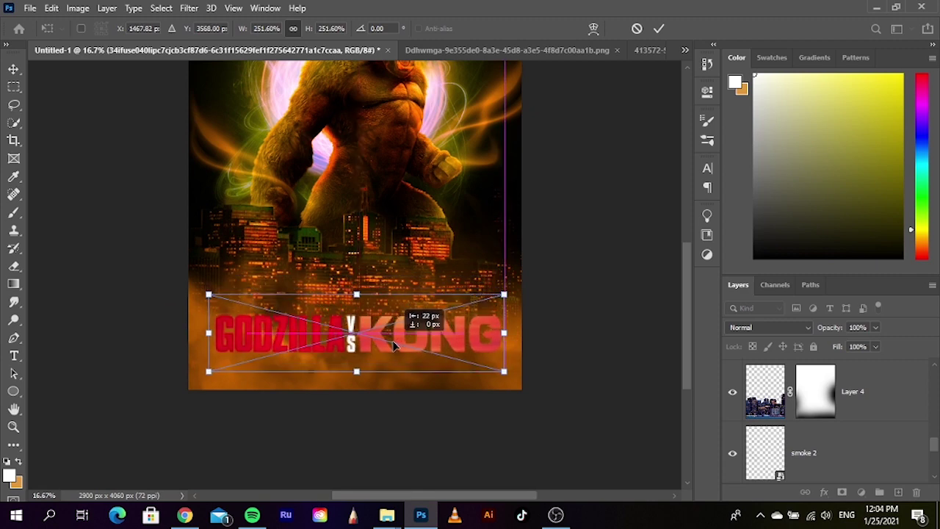
key("Return")
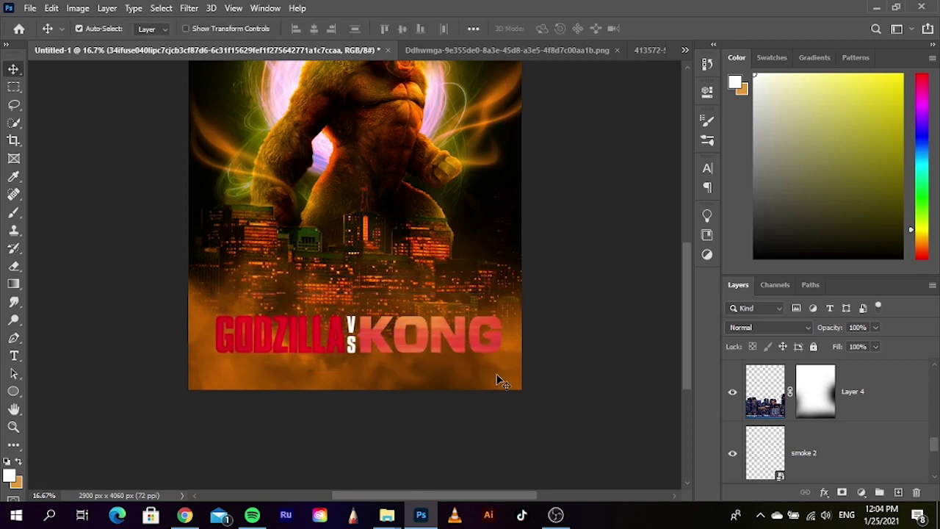
scroll(525, 272, "up", 1)
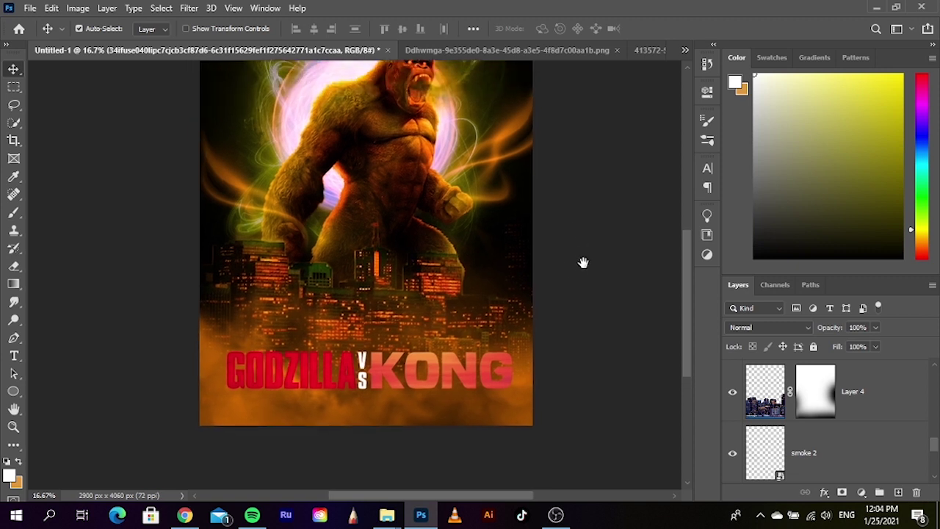
scroll(588, 298, "up", 1)
scroll(570, 250, "up", 1)
scroll(474, 265, "down", 1)
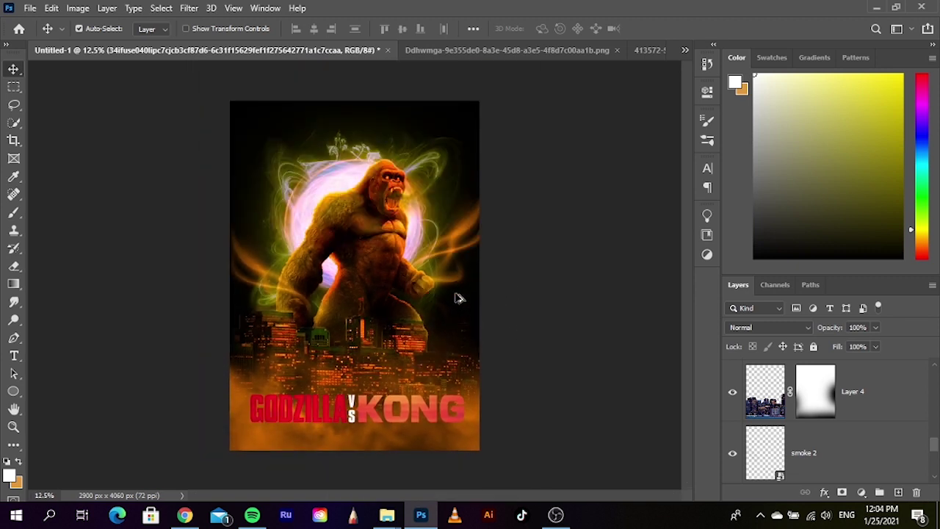
scroll(823, 441, "down", 1)
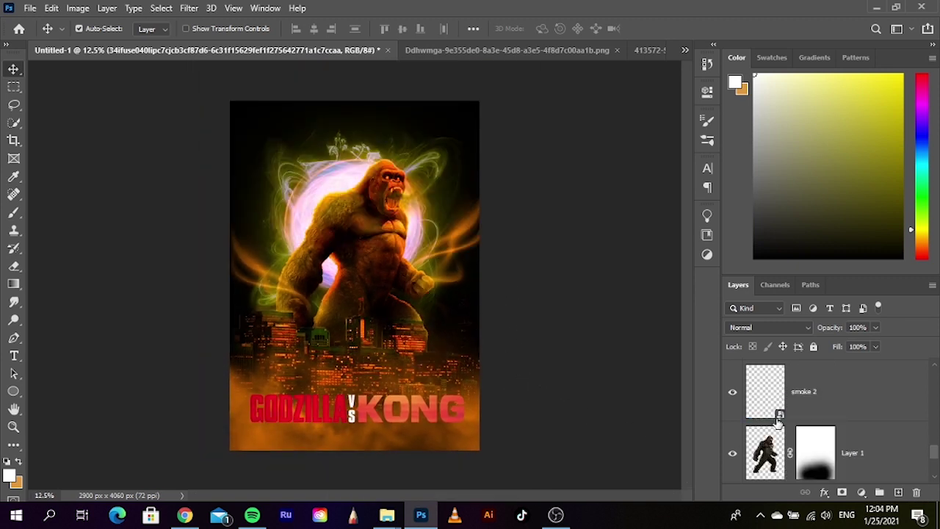
scroll(827, 439, "down", 1)
scroll(835, 435, "up", 3)
scroll(835, 434, "down", 2)
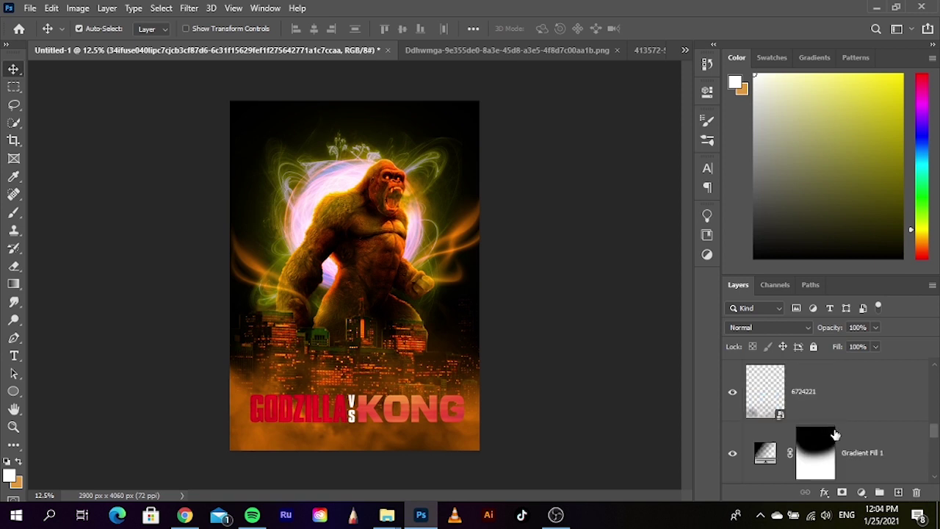
scroll(835, 434, "up", 1)
scroll(850, 443, "up", 1)
scroll(856, 442, "up", 1)
scroll(845, 425, "up", 1)
scroll(836, 424, "up", 1)
scroll(836, 424, "up", 1)
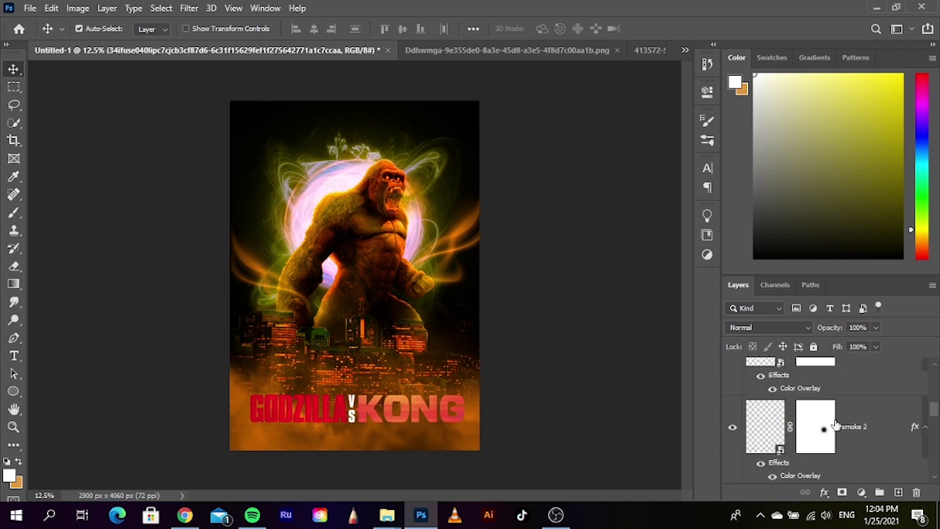
scroll(836, 422, "up", 1)
scroll(836, 421, "up", 1)
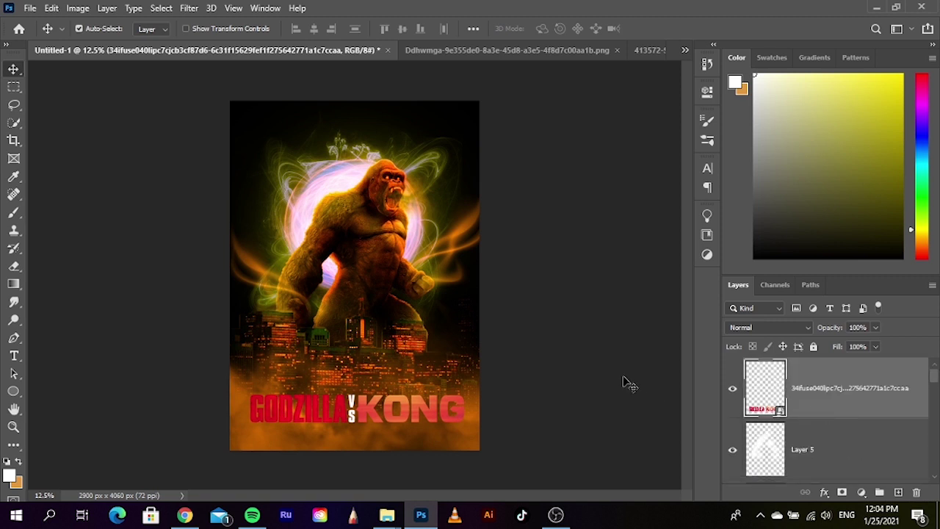
Select Layer 5 and add a Gradient Fill layer
left_click(626, 381)
left_click(799, 410)
left_click(848, 457)
left_click(862, 492)
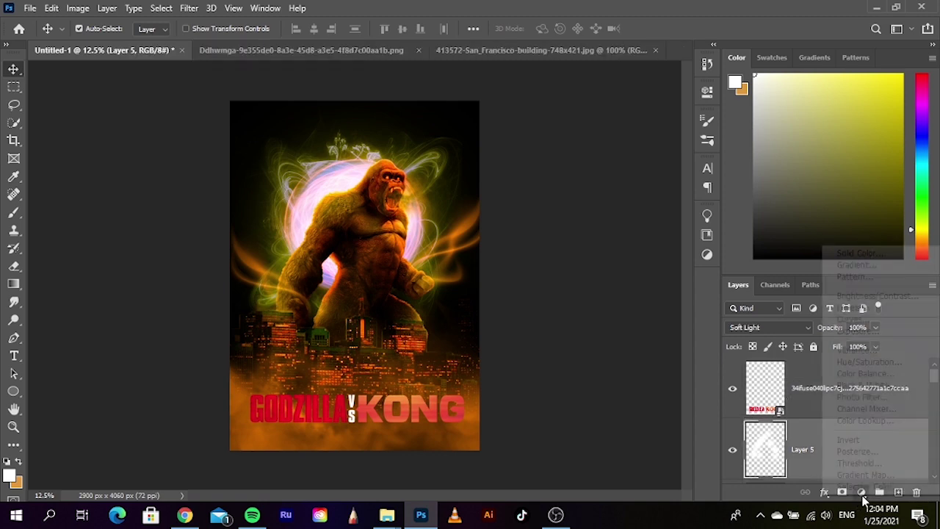
left_click(854, 264)
Set both gradient stops to black, fading to transparent at 100%
left_click(623, 209)
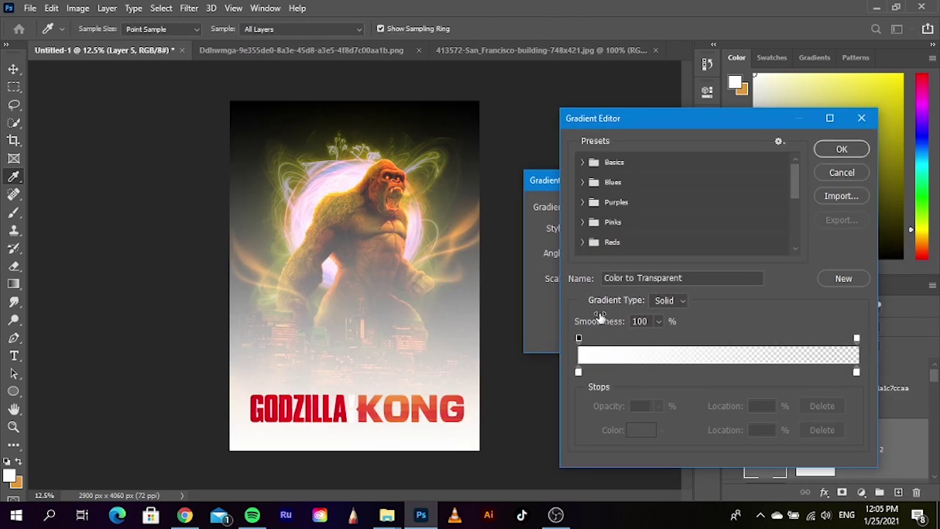
left_click(579, 373)
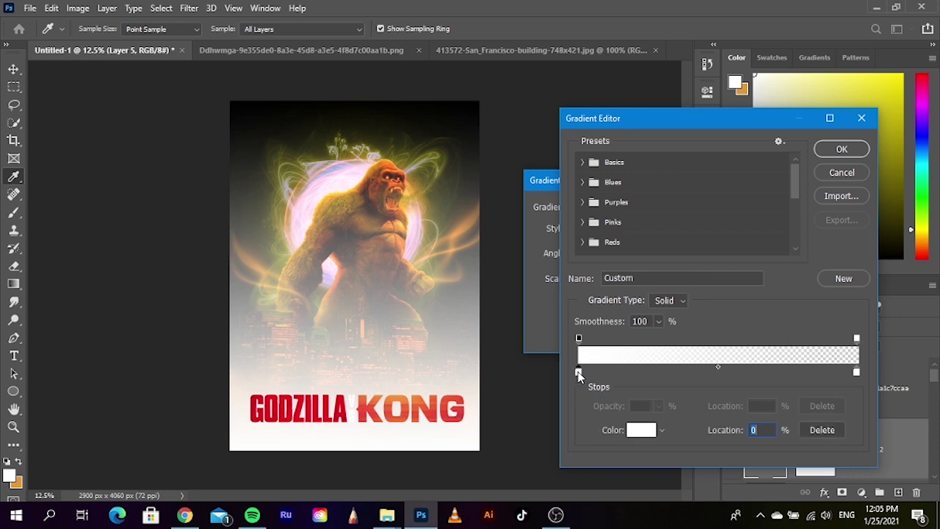
double_click(579, 373)
left_click(601, 311)
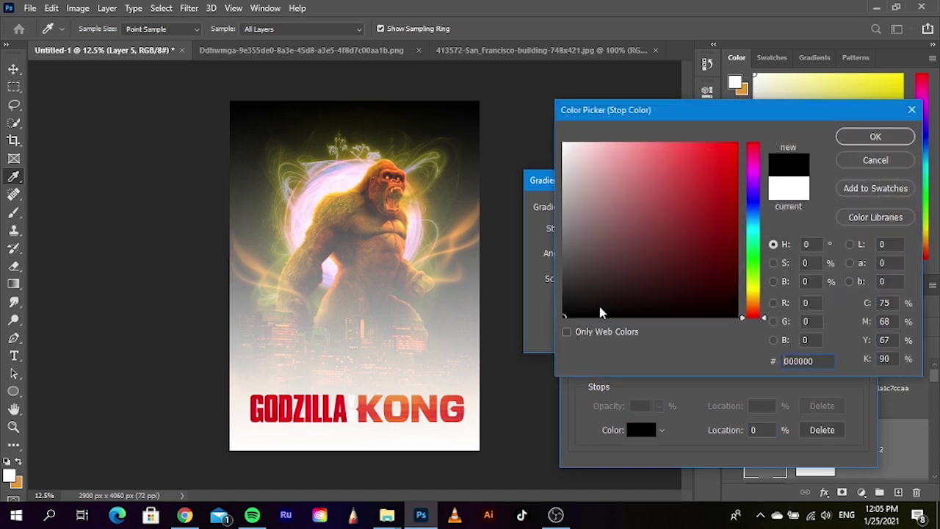
left_click(845, 134)
left_click(857, 372)
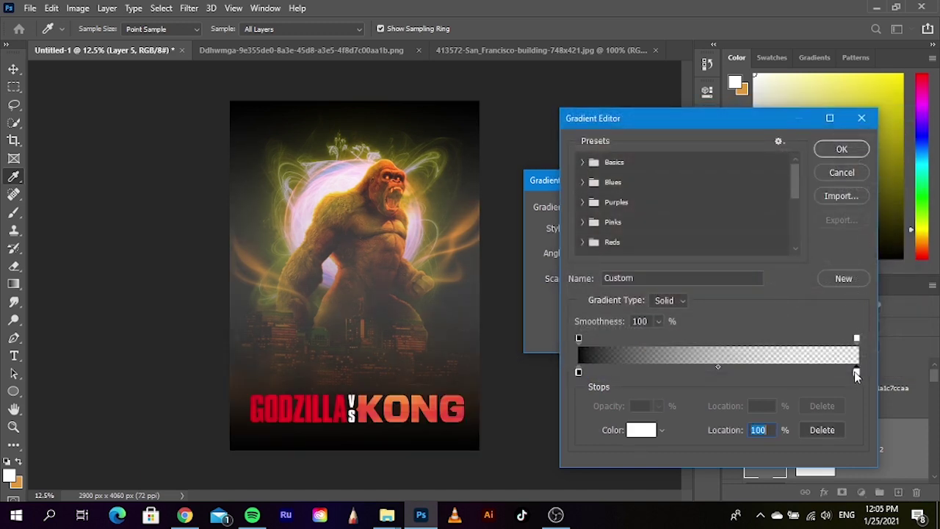
double_click(857, 372)
left_click(481, 369)
left_click(893, 137)
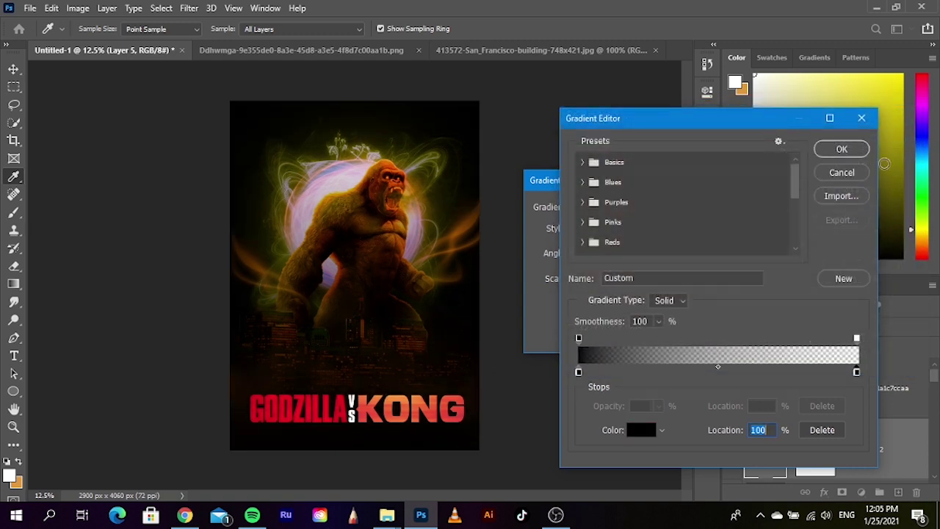
left_click(858, 151)
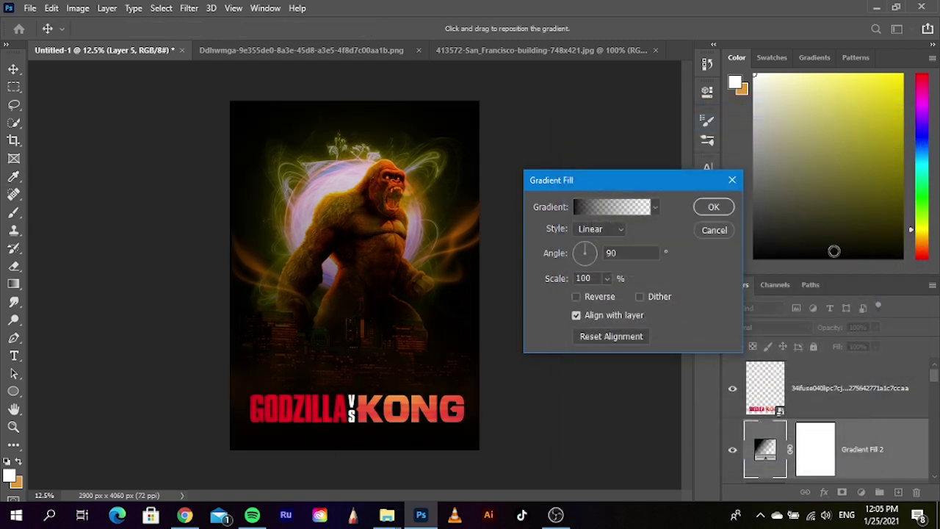
Apply the black-to-transparent Gradient Fill at 90° and select its layer mask
left_click_drag(651, 185, 679, 165)
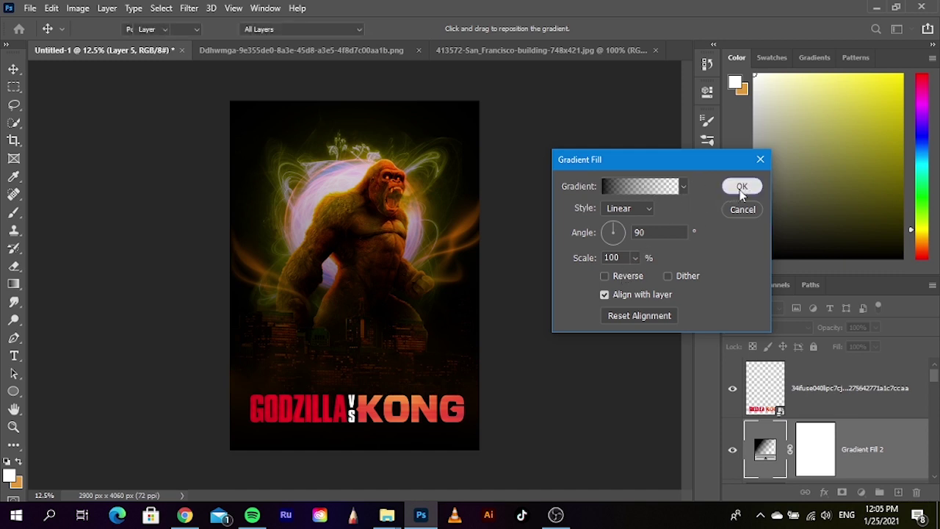
left_click(742, 186)
left_click(829, 454)
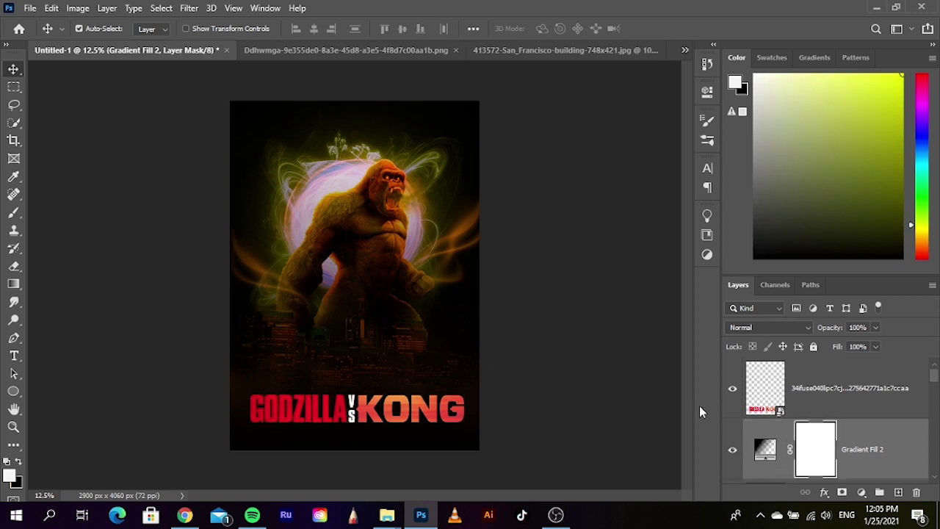
Erase Gradient Fill 2's mask over the gorilla and city with a 2400 px eraser
left_click(13, 266)
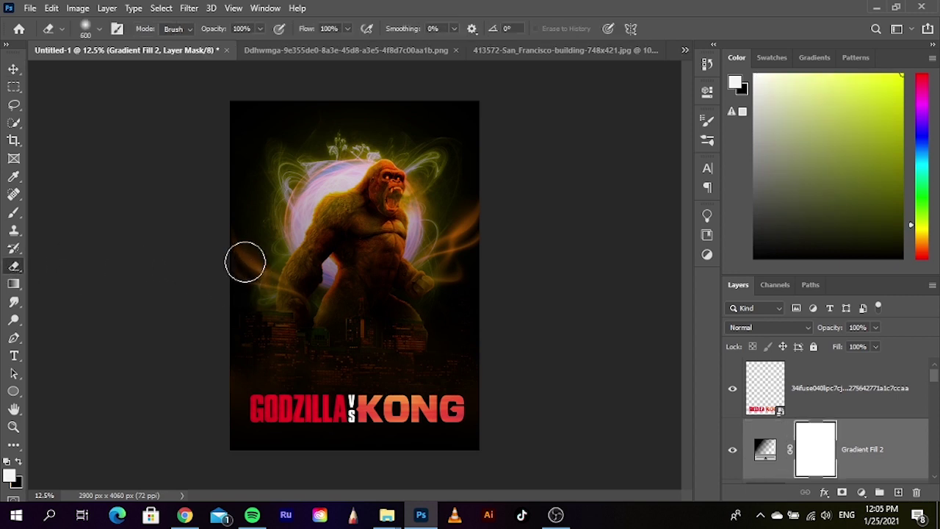
key("bracketright")
key("bracketright")
key("bracketright")
key("bracketright")
key("bracketright")
key("bracketright")
key("bracketright")
key("bracketright")
key("bracketright")
key("bracketright")
key("bracketright")
key("bracketright")
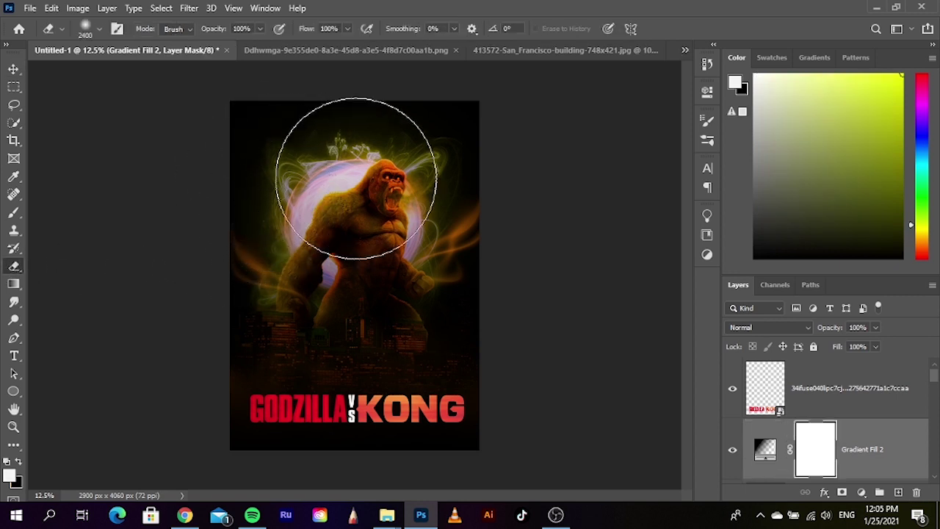
mouse_move(204, 311)
left_mouse_down()
mouse_move(346, 325)
mouse_move(406, 316)
mouse_move(466, 286)
left_mouse_up()
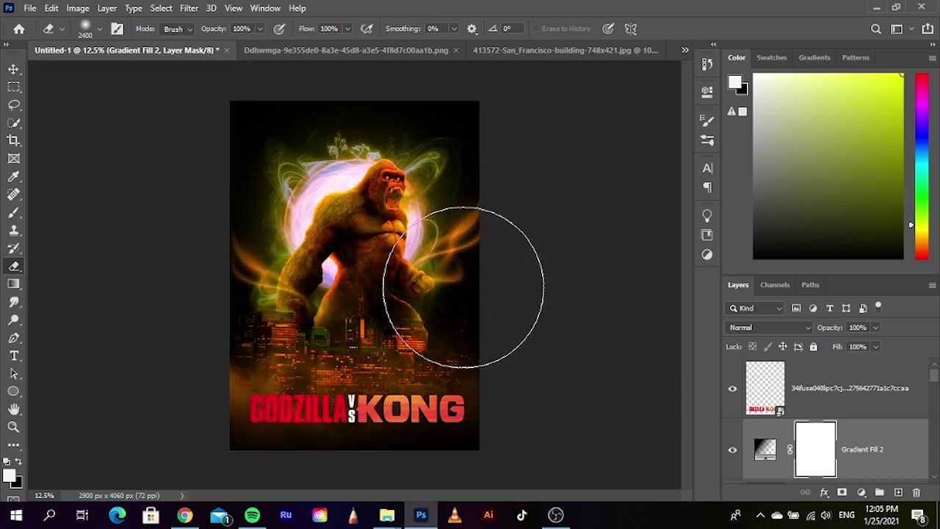
left_click(13, 68)
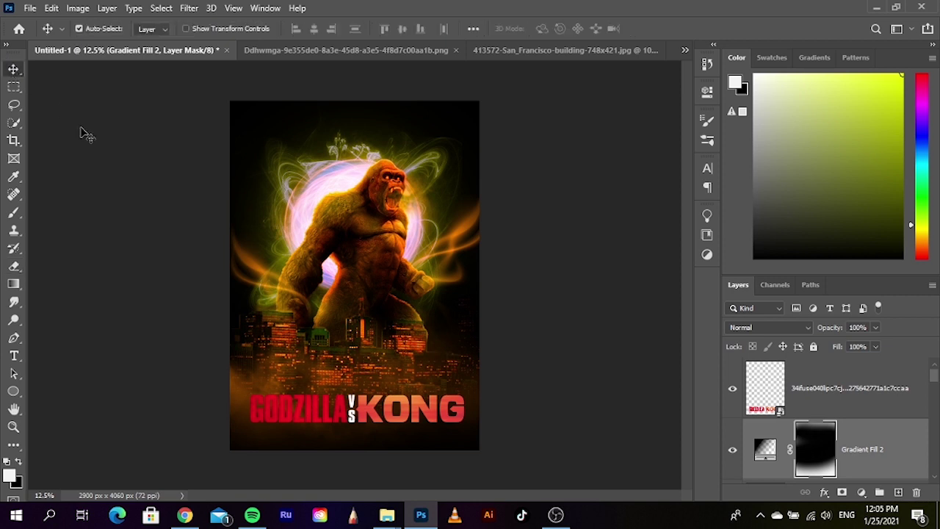
left_click(160, 185)
scroll(437, 400, "up", 1)
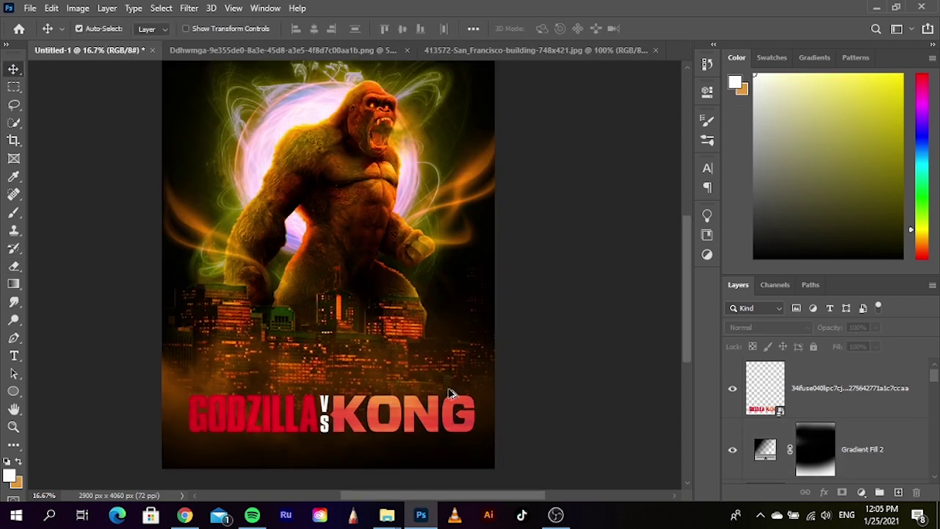
left_click_drag(458, 284, 475, 307)
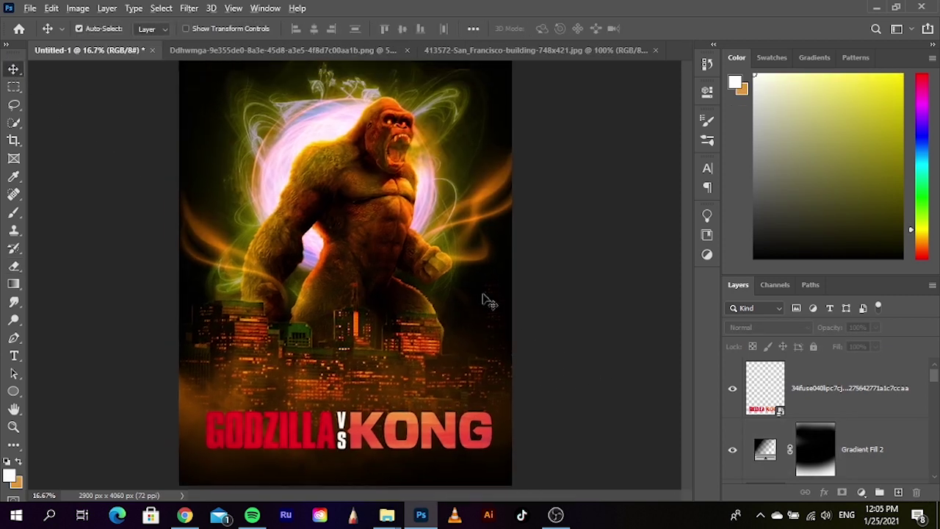
scroll(499, 308, "down", 1)
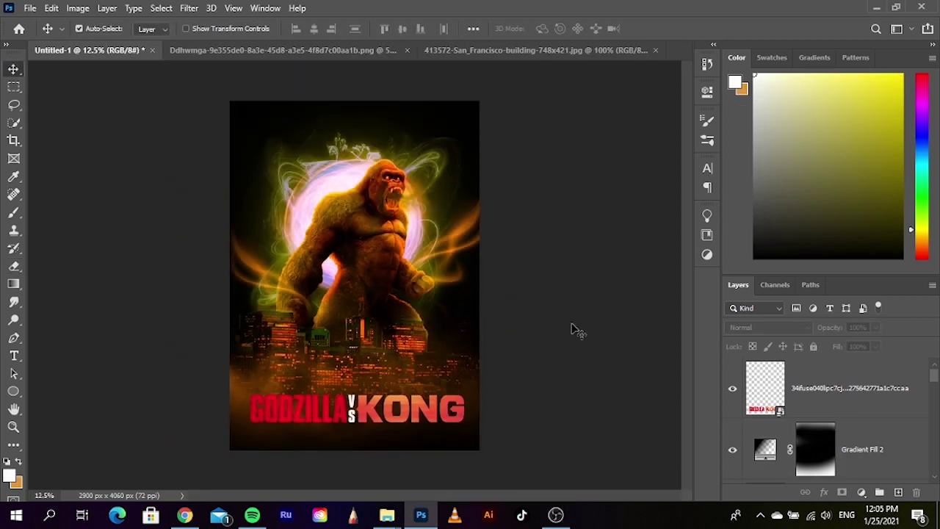
Save the poster to the Desktop as JPEG 'kong vs godzilla', accepting the default JPEG options
left_click(31, 8)
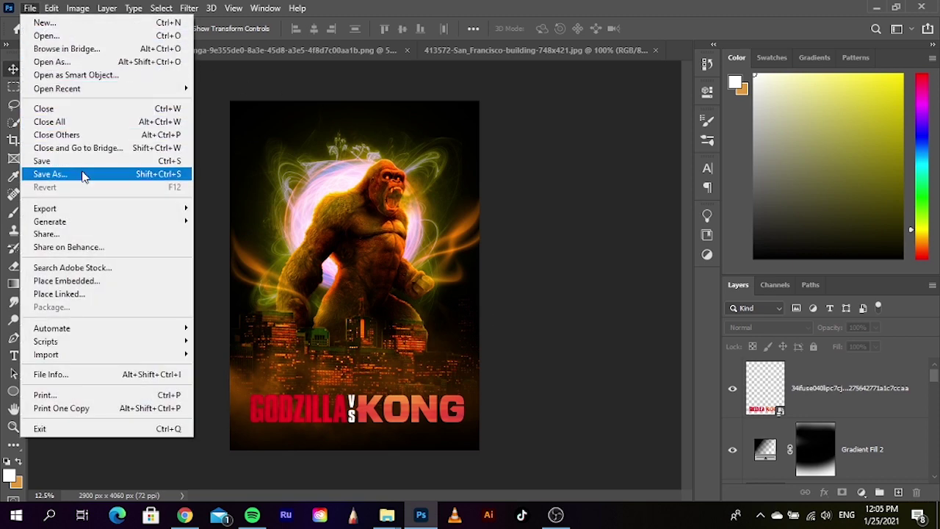
left_click(83, 176)
left_click(570, 374)
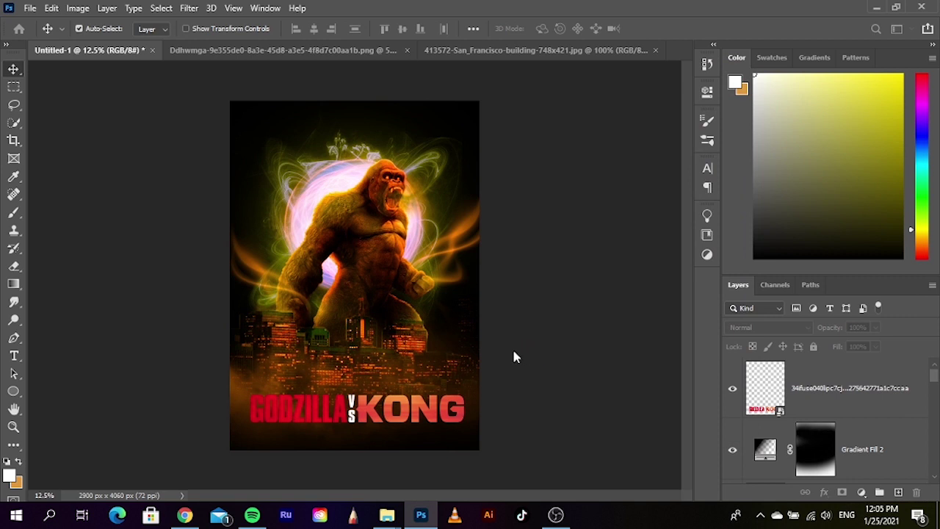
type("kong")
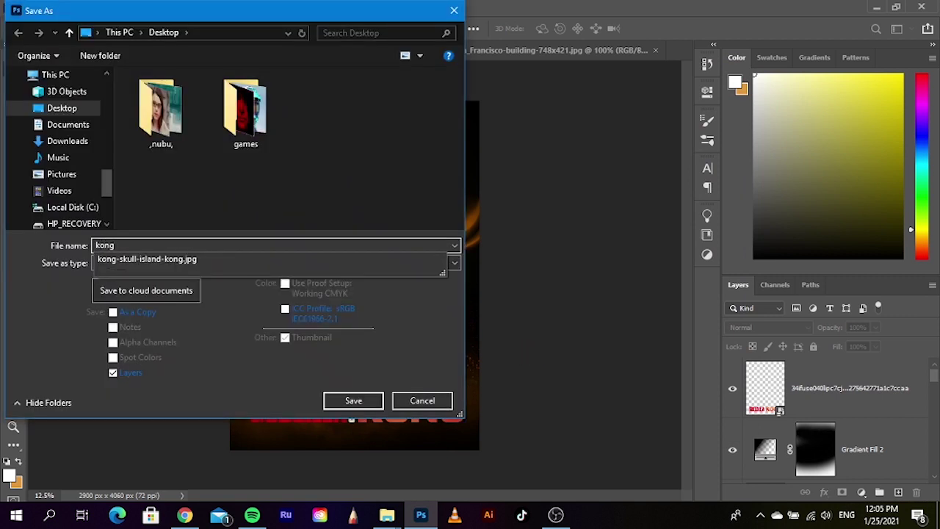
left_click(333, 193)
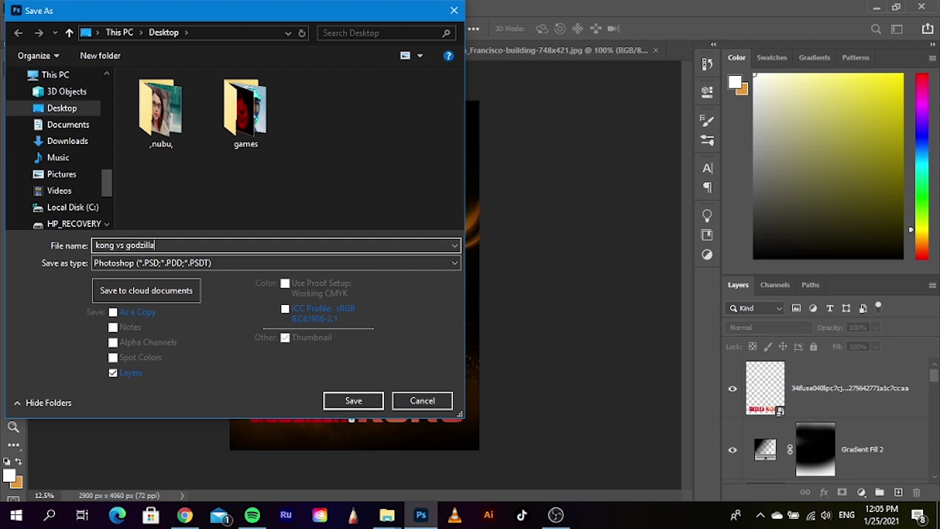
left_click(252, 262)
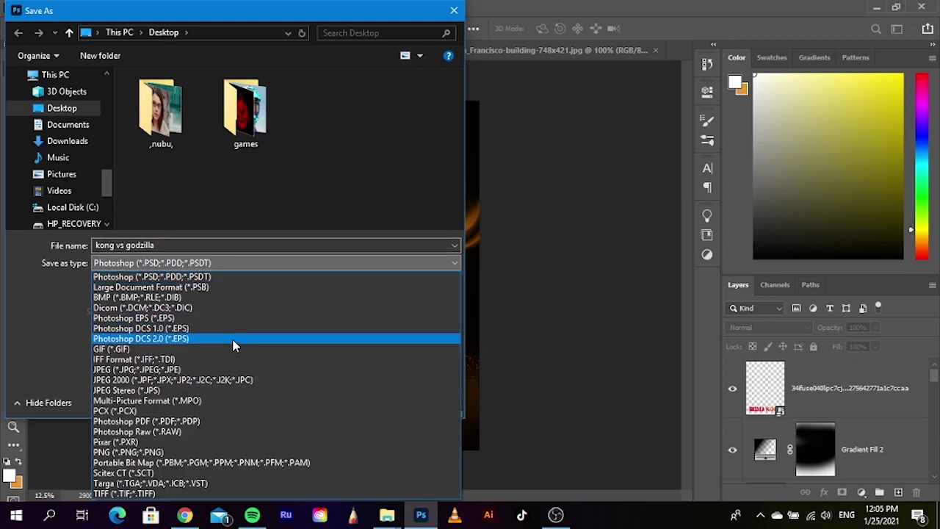
left_click(215, 370)
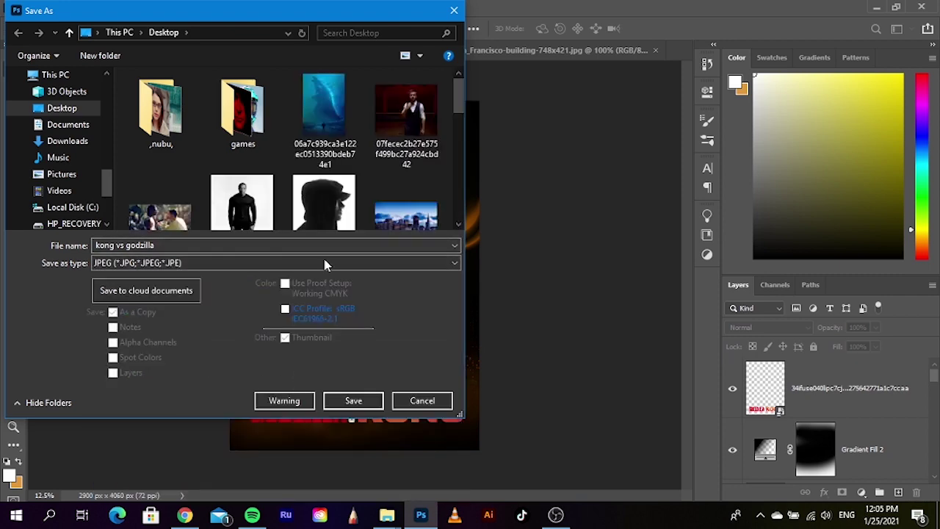
scroll(347, 148, "down", 3)
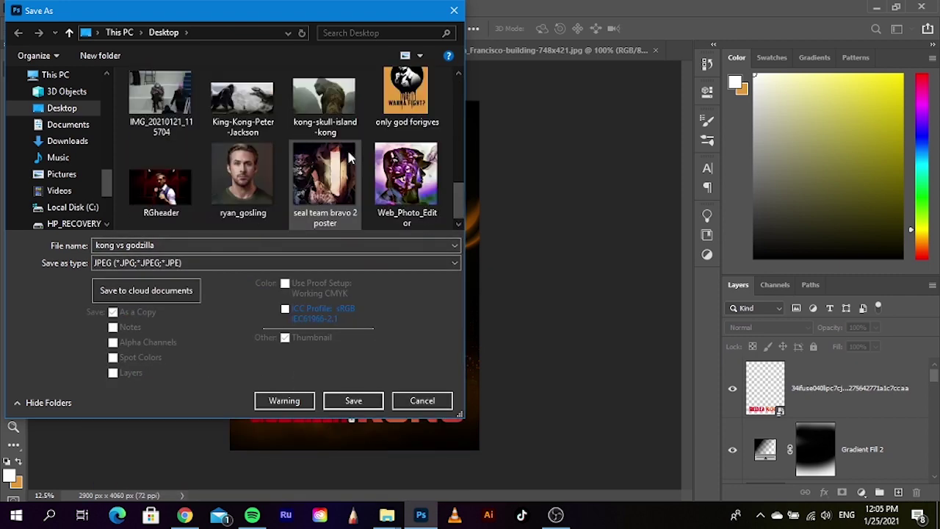
left_click(356, 403)
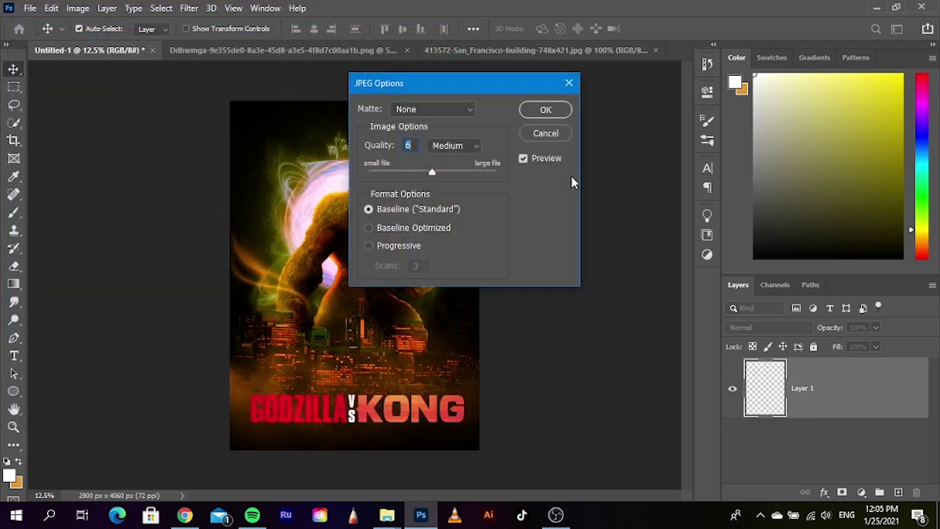
left_click(542, 111)
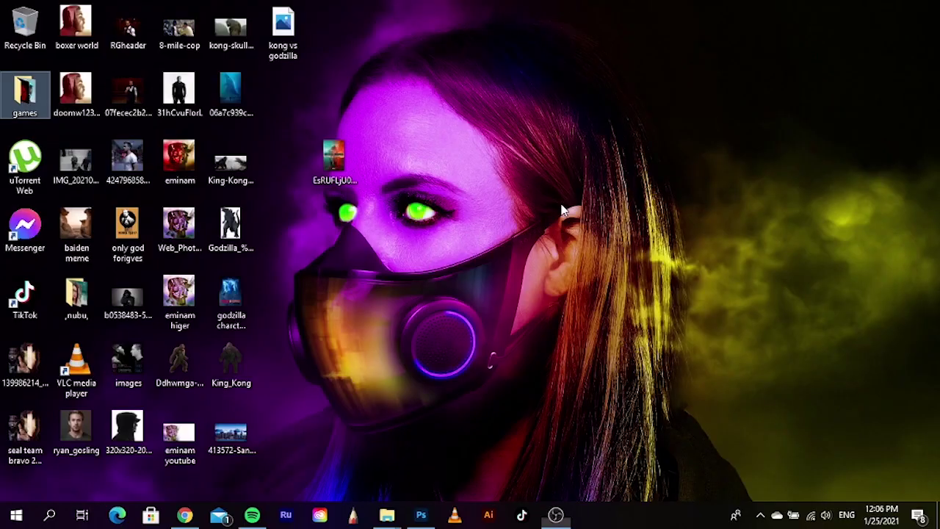
Clear the selection on the desktop showing the saved kong vs godzilla JPEG
left_click(555, 420)
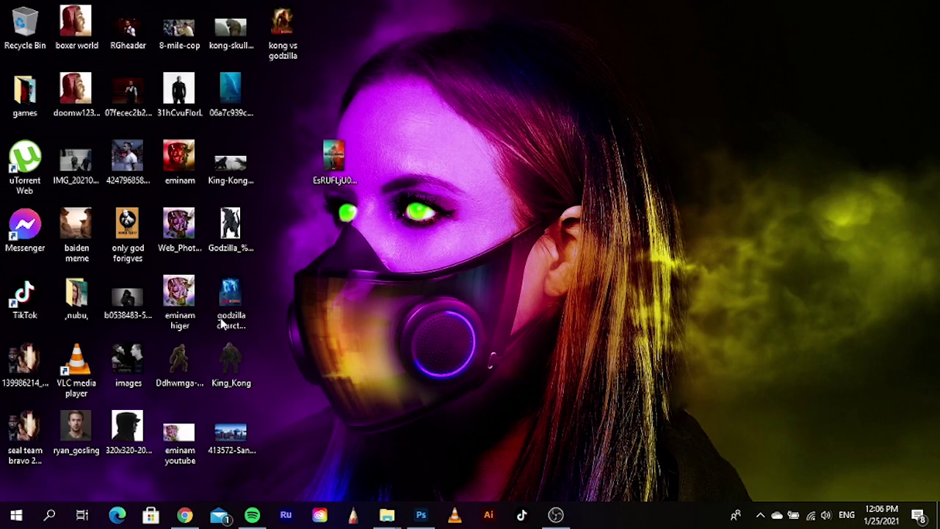
Open Twitter from the 'my social life' bookmarks folder, dismiss the downloads bar, and begin a new tweet
left_click(185, 514)
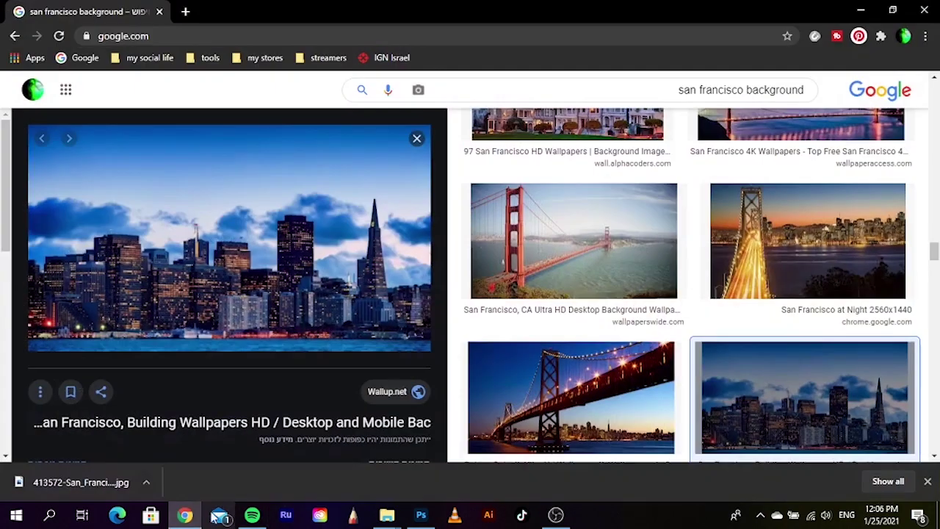
left_click(139, 60)
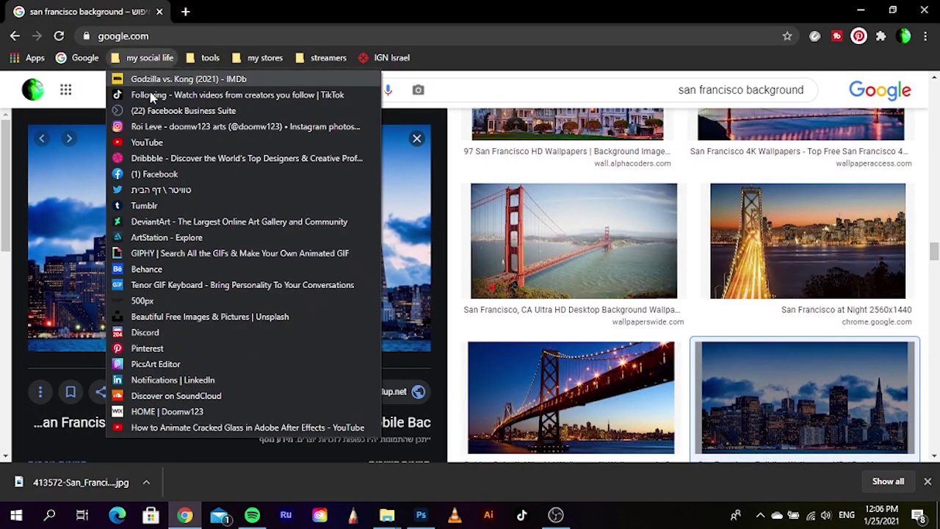
left_click(160, 188)
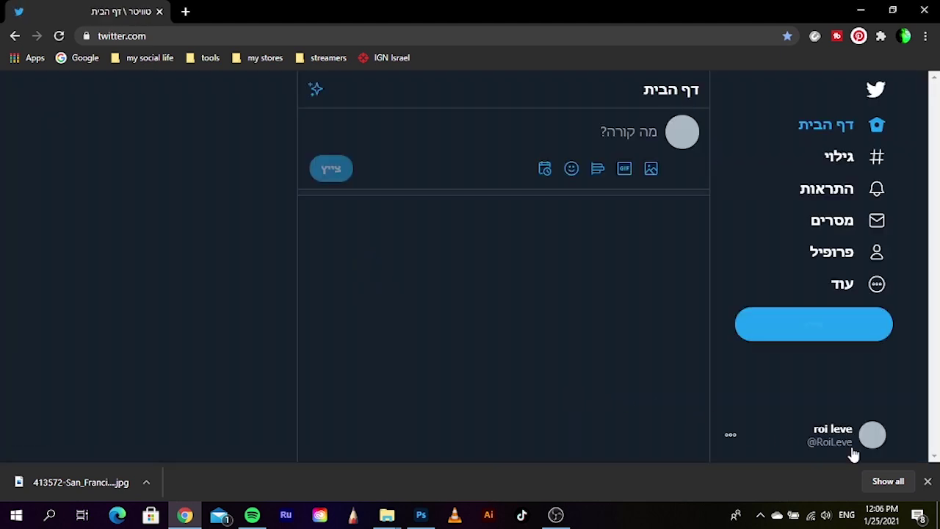
left_click(928, 481)
left_click(808, 342)
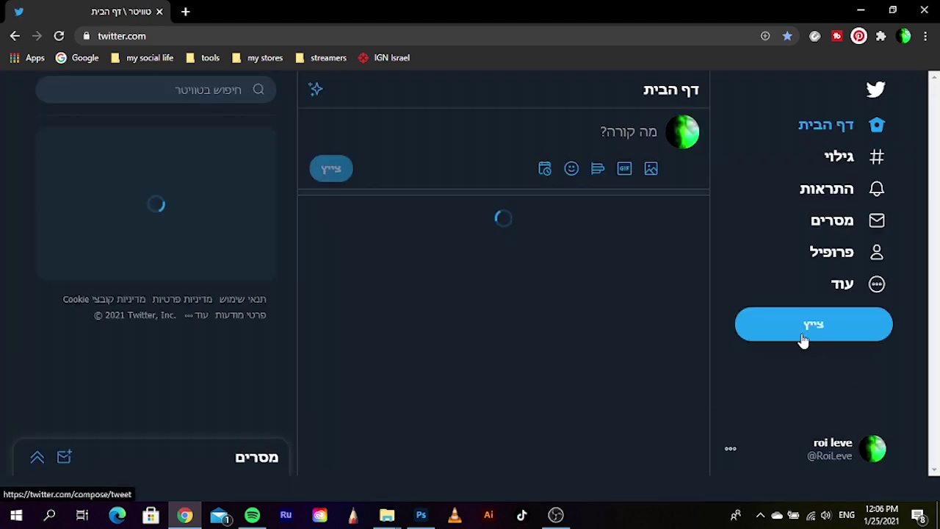